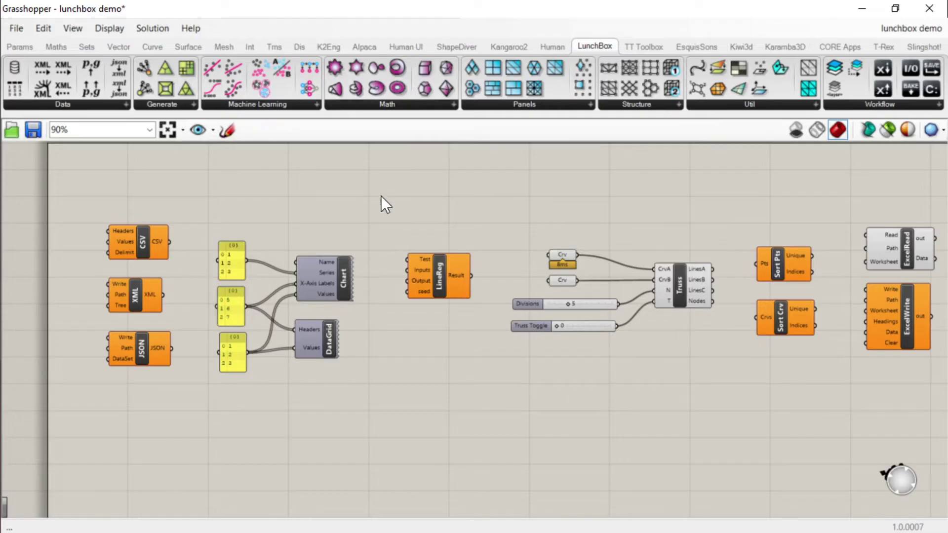
# Browse the LunchBox Data components list
pyautogui.scroll(-2, 360, 238)
pyautogui.scroll(2, 378, 182)
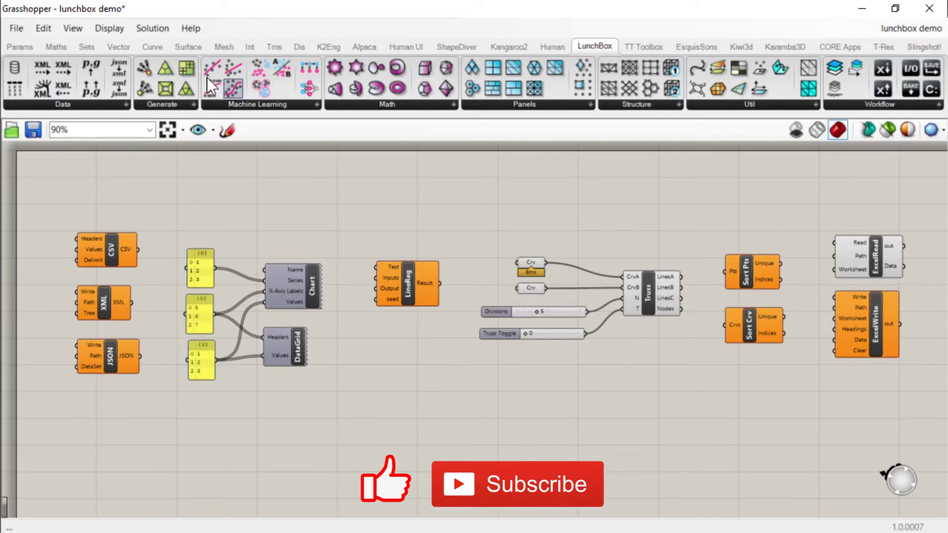
pyautogui.click(74, 106)
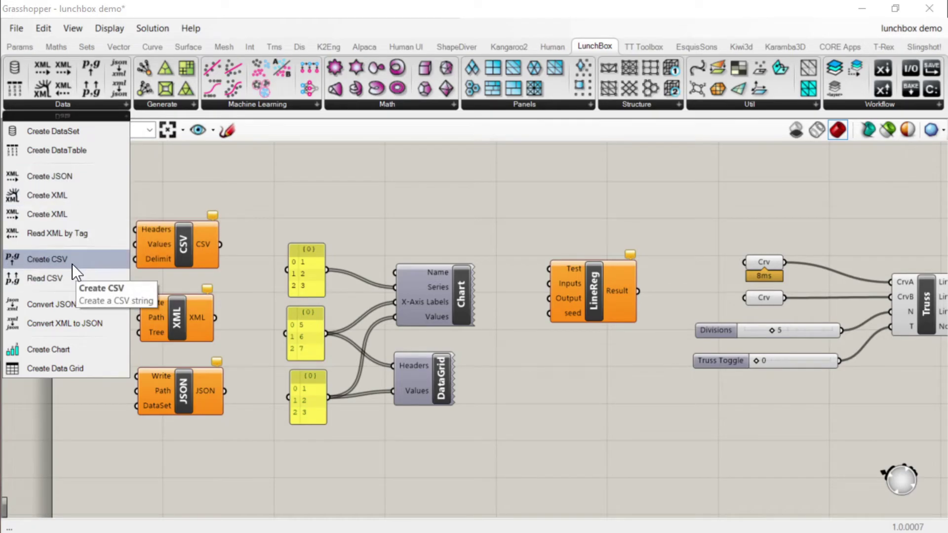
pyautogui.click(325, 190)
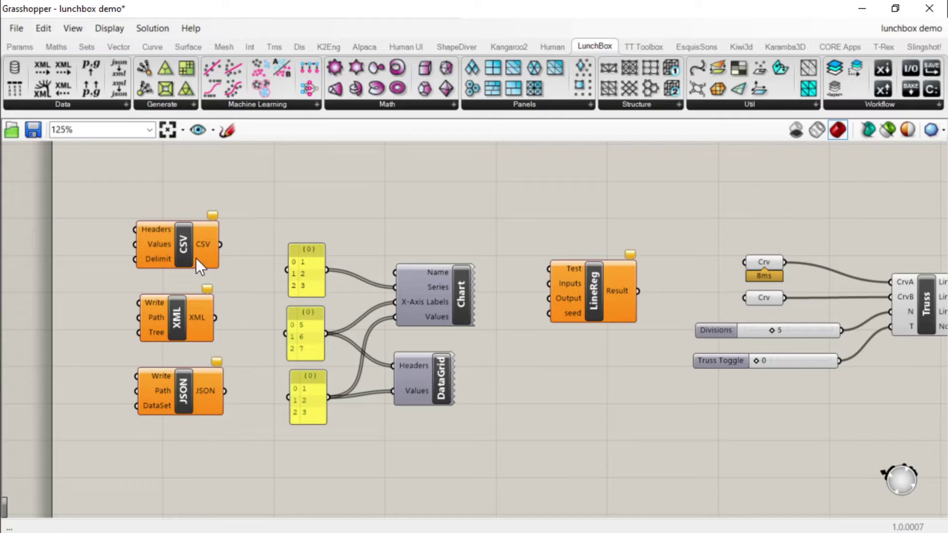
pyautogui.click(79, 104)
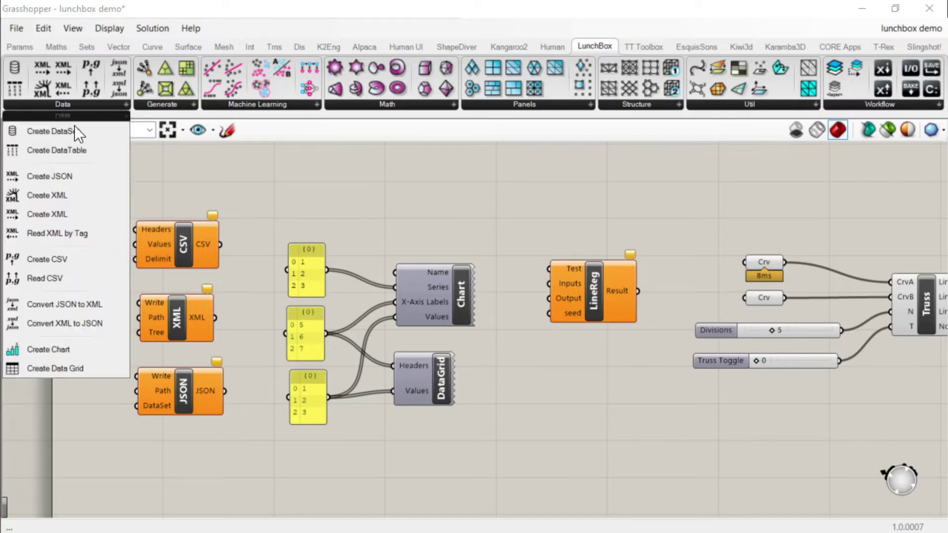
# Preview the Chart component's chart and the DataGrid table view
pyautogui.click(463, 291)
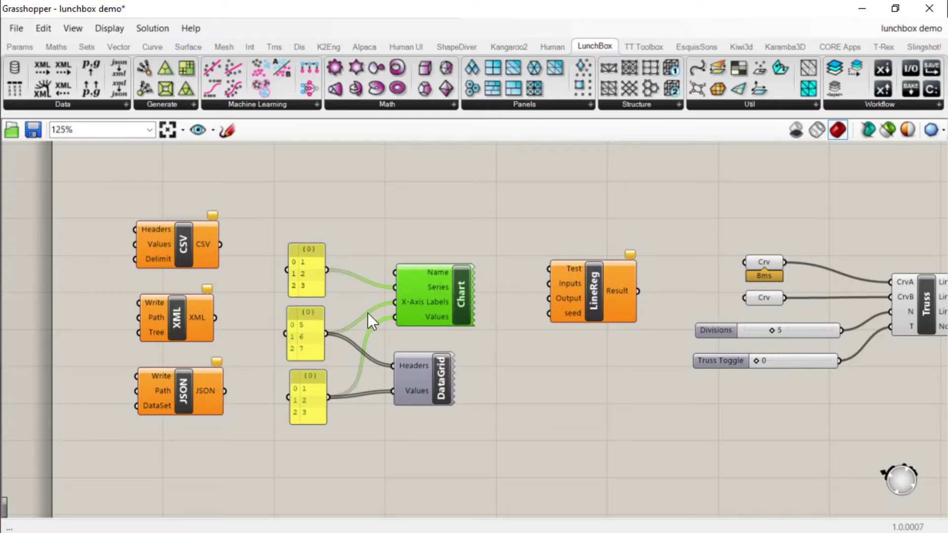
pyautogui.rightClick(460, 296)
pyautogui.click(494, 309)
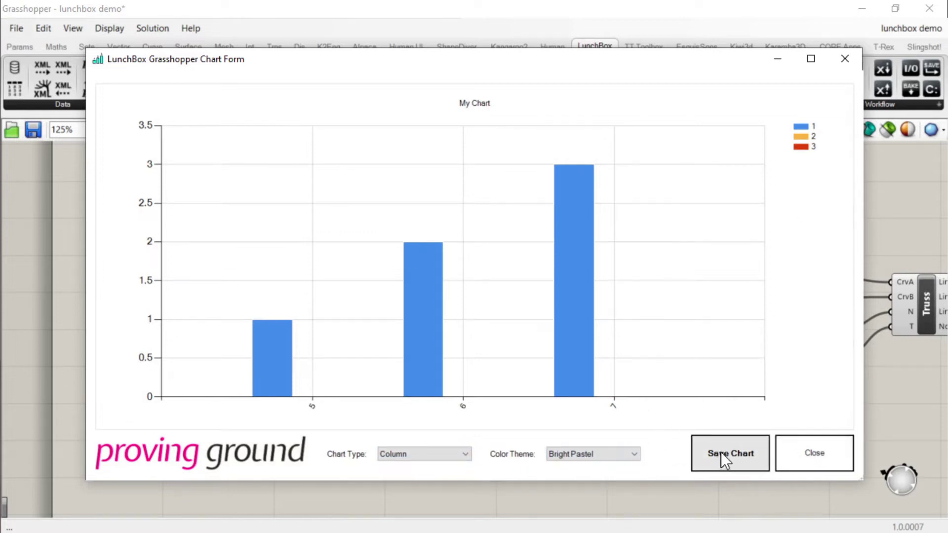
pyautogui.click(814, 454)
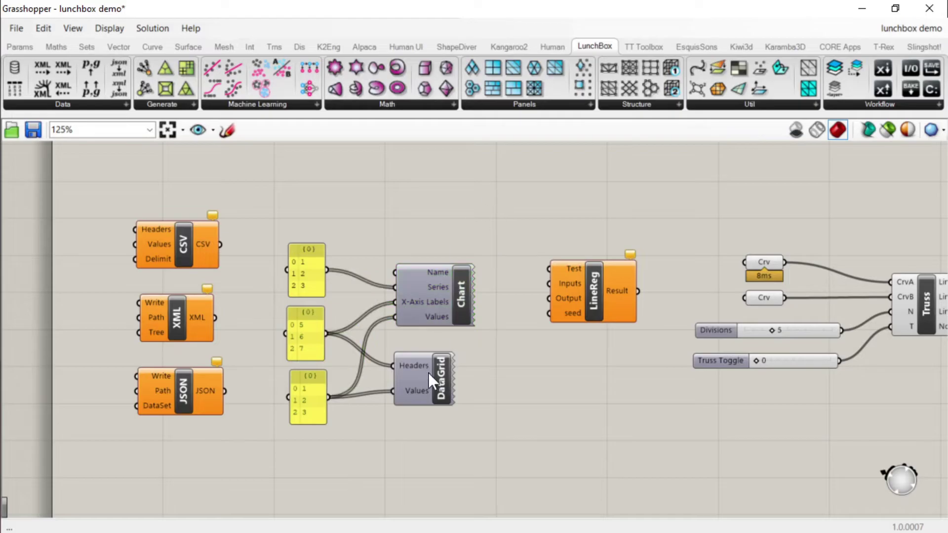
pyautogui.doubleClick(443, 370)
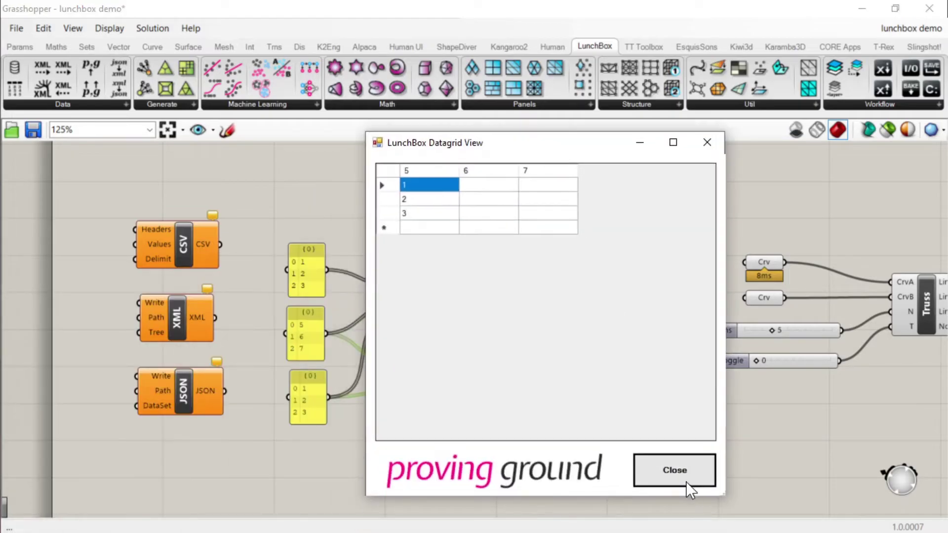
pyautogui.click(684, 481)
pyautogui.click(534, 209)
# Browse the LunchBox Generate and Machine Learning lists and select the LineReg component
pyautogui.scroll(-3, 614, 266)
pyautogui.scroll(2, 613, 267)
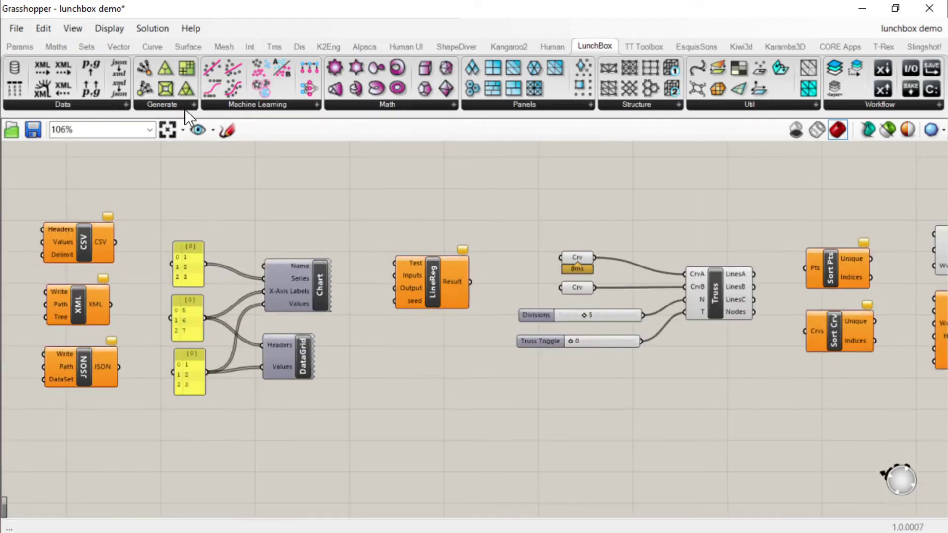
pyautogui.click(193, 104)
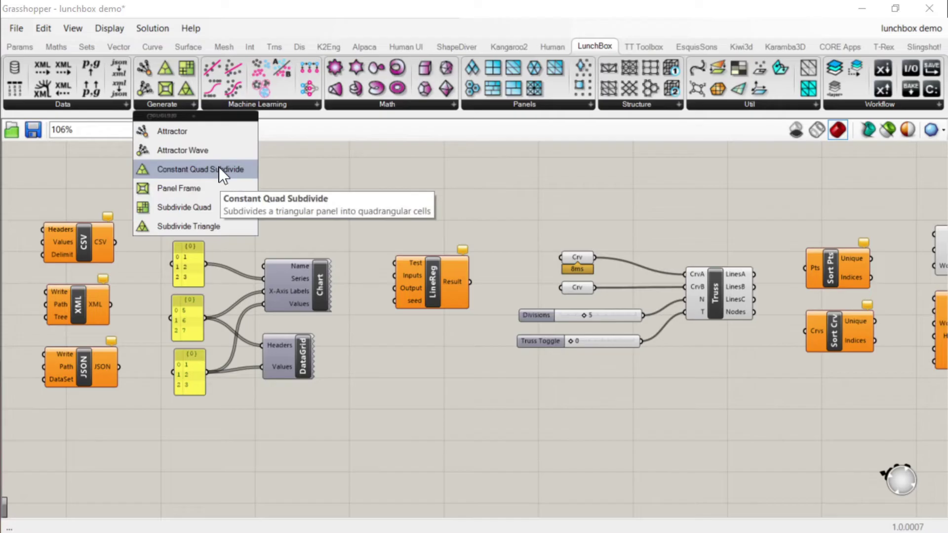
pyautogui.click(276, 105)
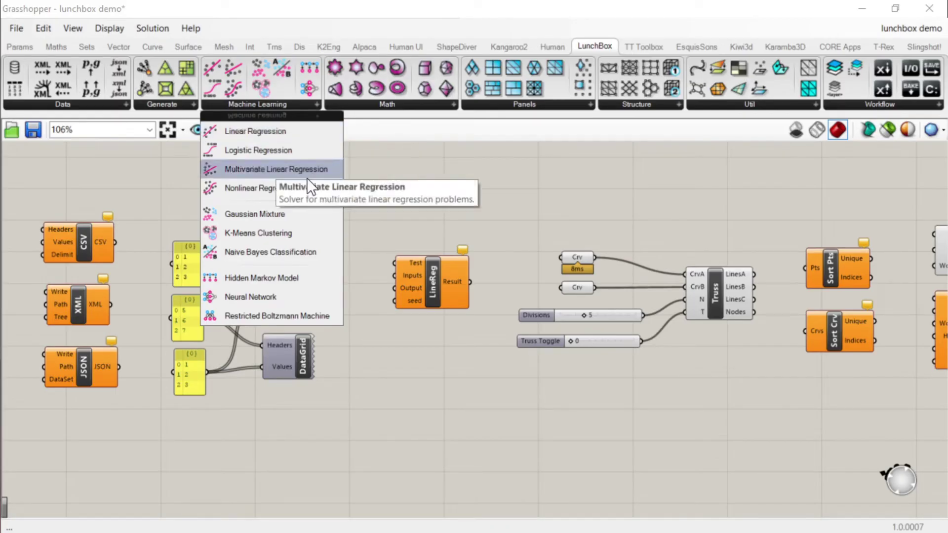
pyautogui.click(431, 280)
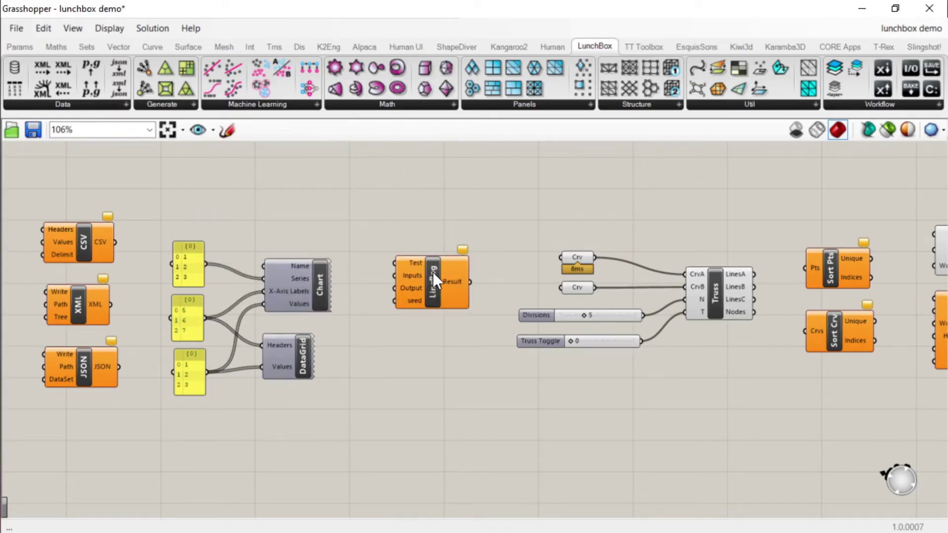
# Reopen the Machine Learning list repeatedly while selecting and deselecting LineReg
pyautogui.click(244, 103)
pyautogui.click(431, 236)
pyautogui.click(282, 105)
pyautogui.click(434, 272)
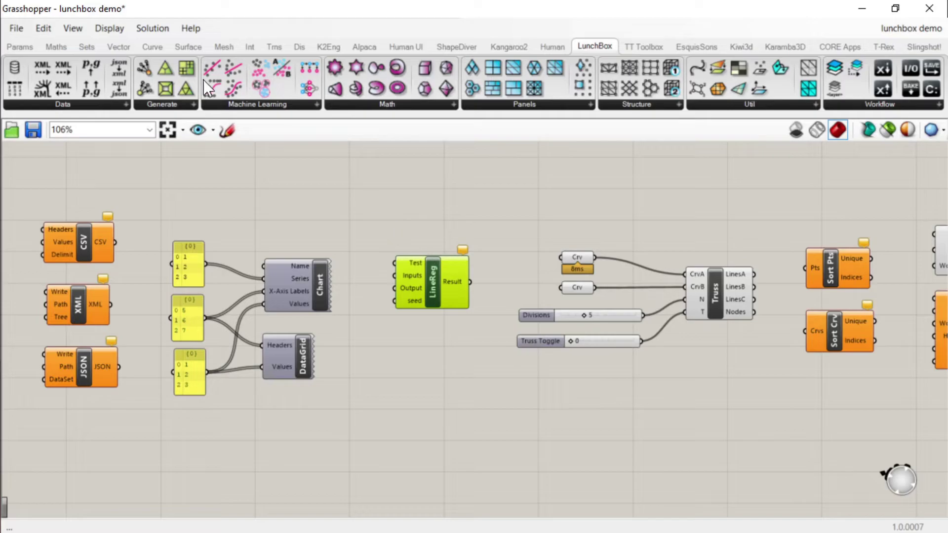
pyautogui.click(221, 103)
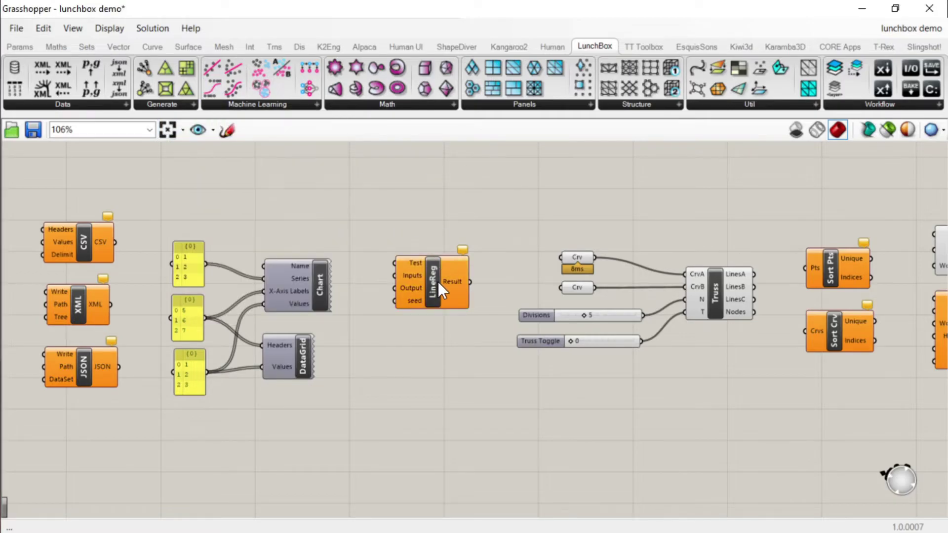
pyautogui.click(459, 280)
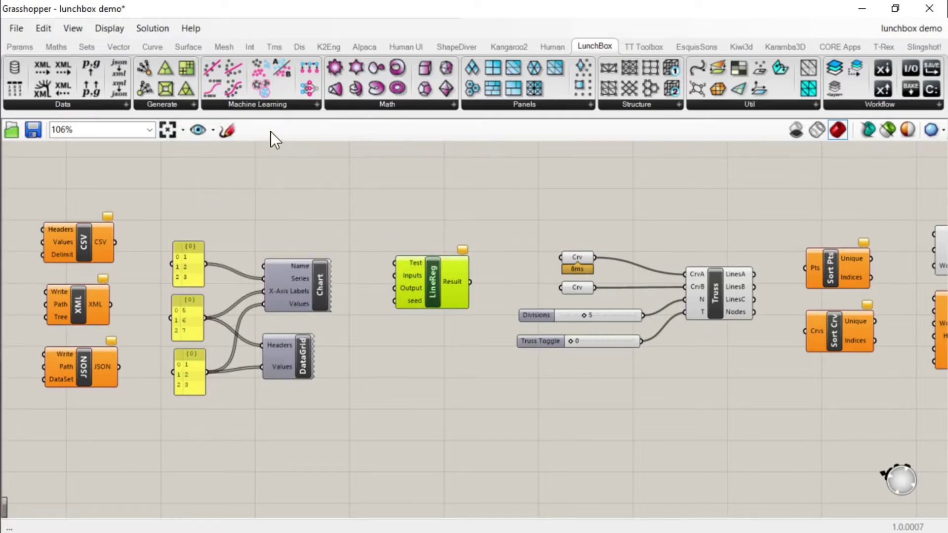
pyautogui.click(266, 101)
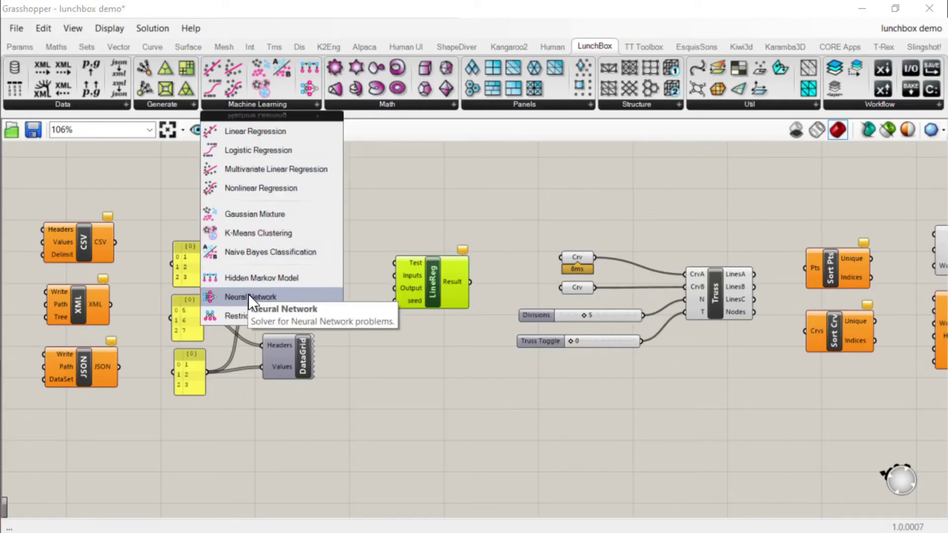
pyautogui.click(468, 183)
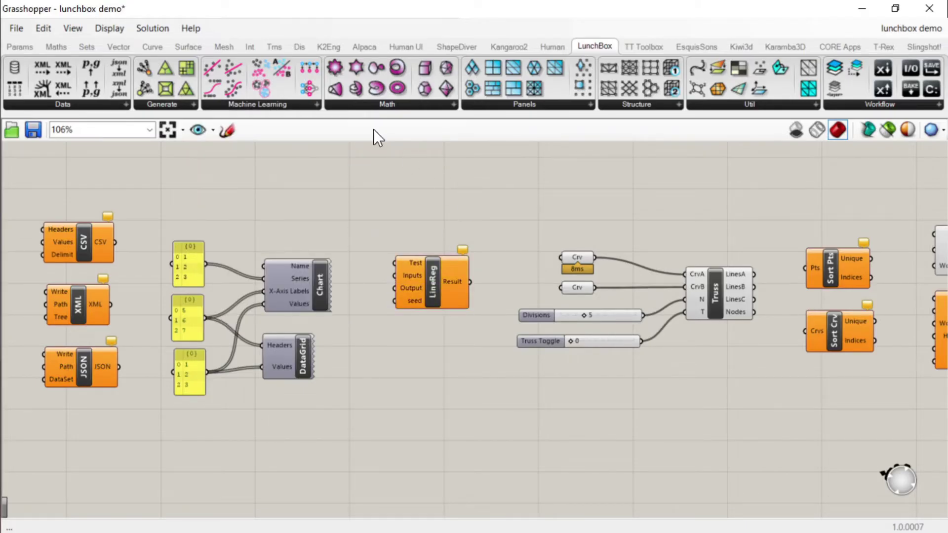
# Browse the LunchBox Math and Panels lists, ending on the Structure list
pyautogui.click(381, 105)
pyautogui.click(568, 105)
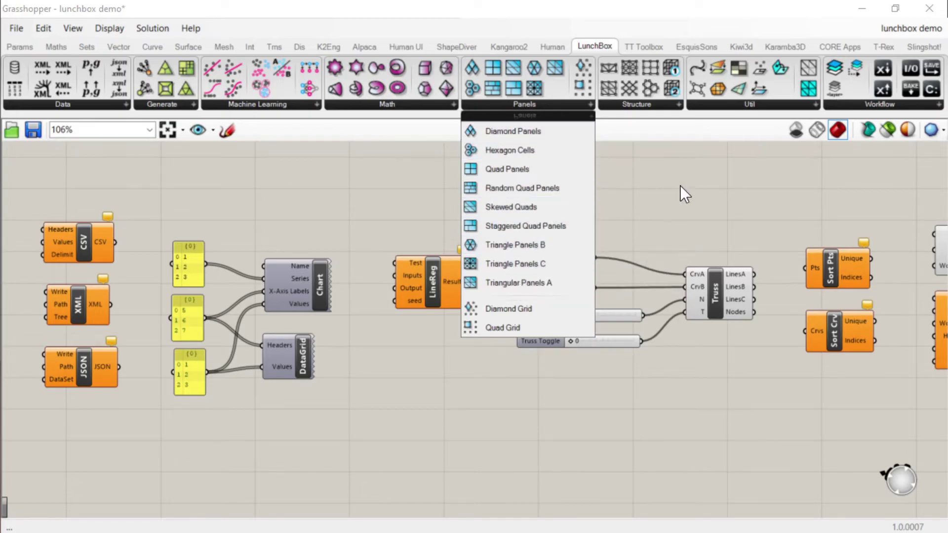
pyautogui.click(648, 108)
pyautogui.scroll(-2, 494, 198)
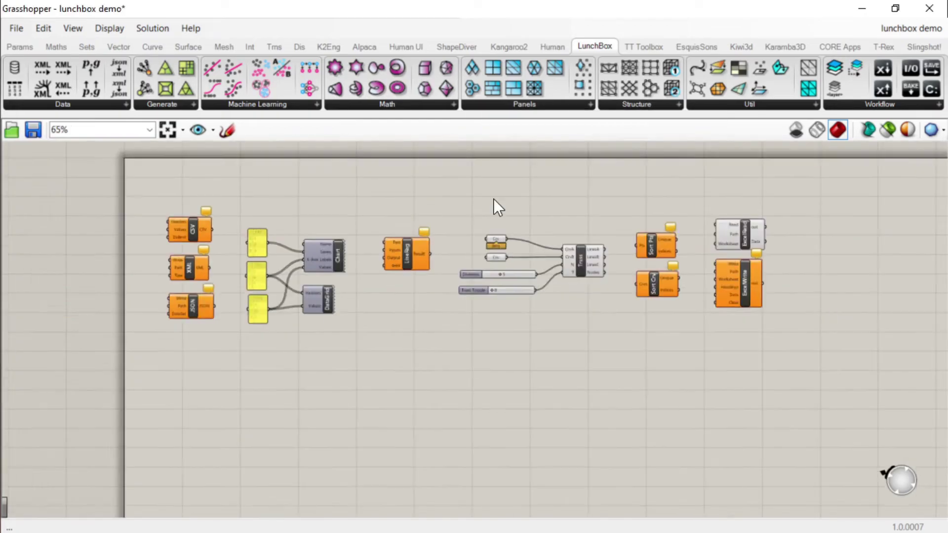
pyautogui.scroll(1, 544, 209)
pyautogui.click(641, 104)
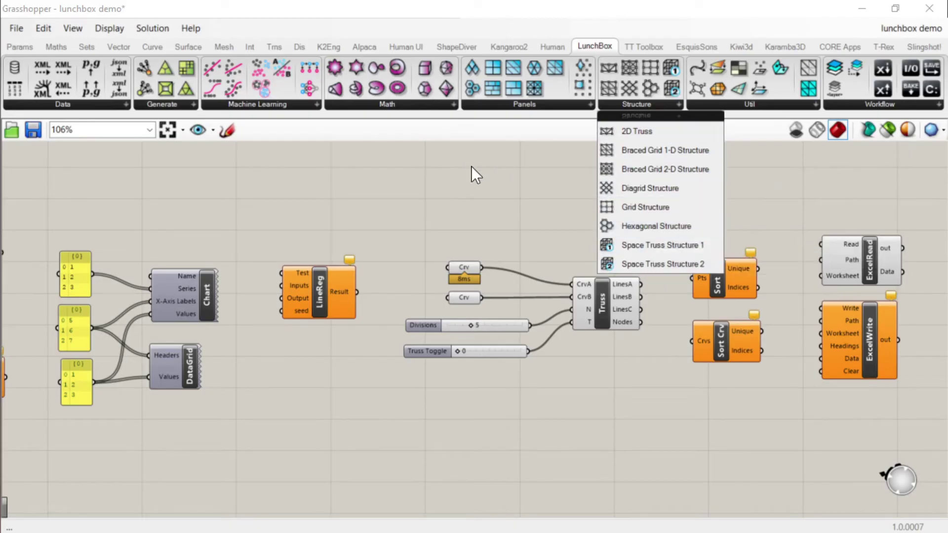
# Place Rhino beside Grasshopper and inspect the first Crv input's curve
pyautogui.click(897, 9)
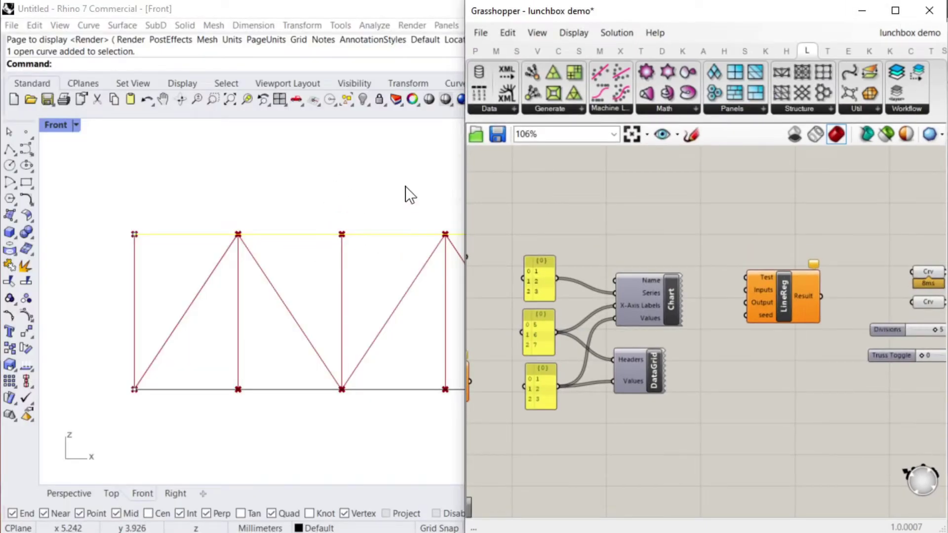
pyautogui.scroll(-2, 741, 252)
pyautogui.scroll(5, 632, 291)
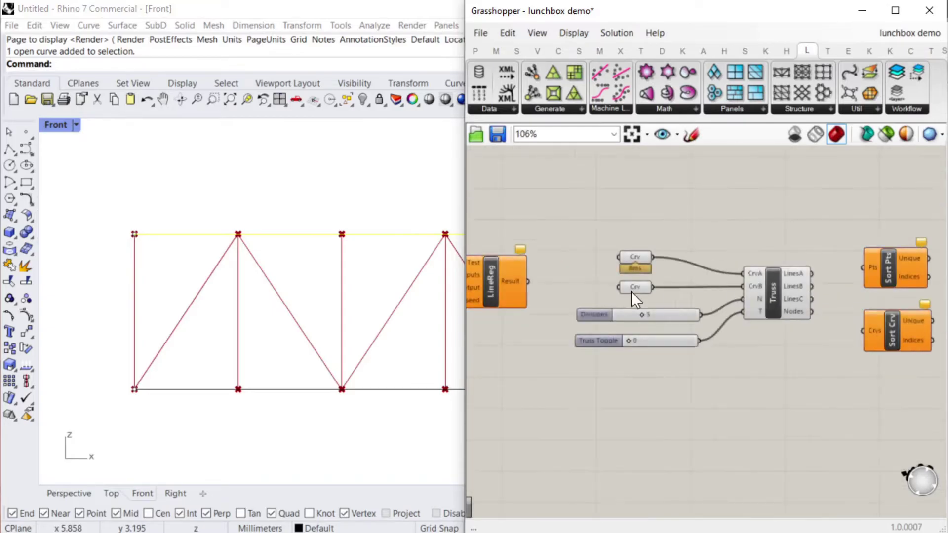
pyautogui.click(649, 250)
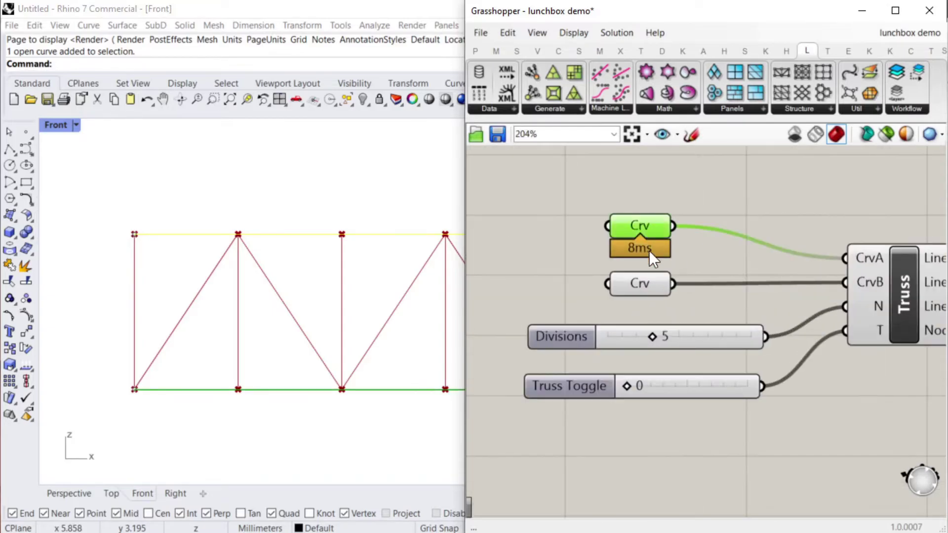
pyautogui.click(689, 176)
# Match the truss top and bottom chords in Rhino to the two Crv components
pyautogui.click(285, 391)
pyautogui.click(306, 235)
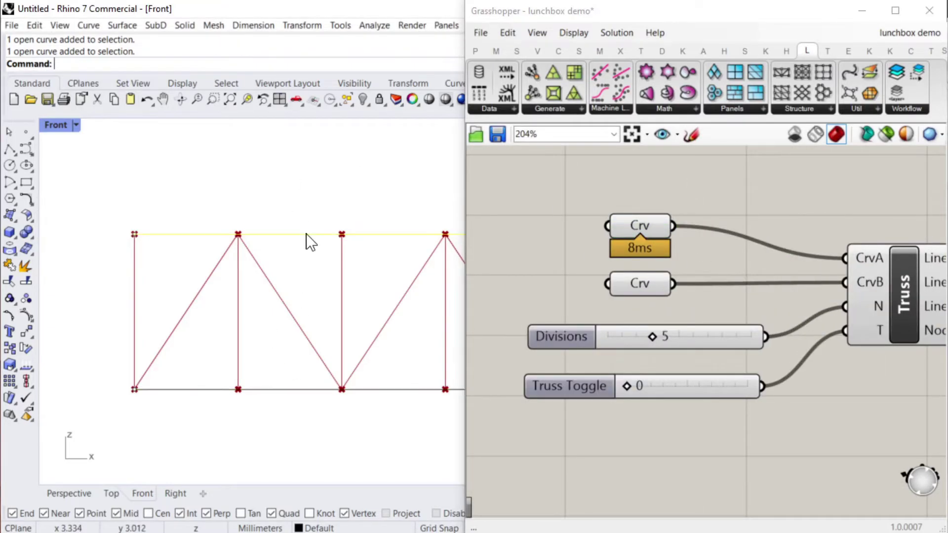
pyautogui.click(648, 232)
pyautogui.click(637, 283)
pyautogui.click(554, 246)
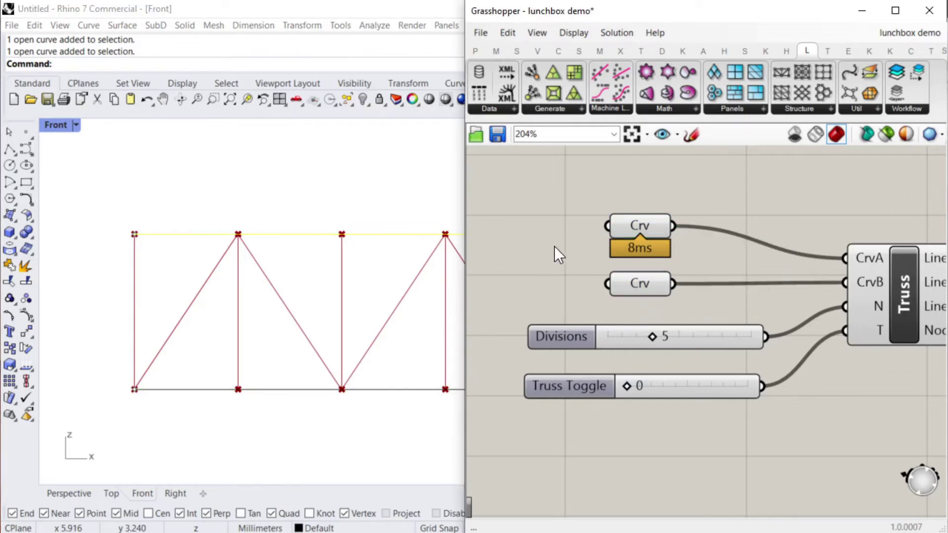
pyautogui.scroll(-2, 628, 300)
pyautogui.scroll(2, 596, 310)
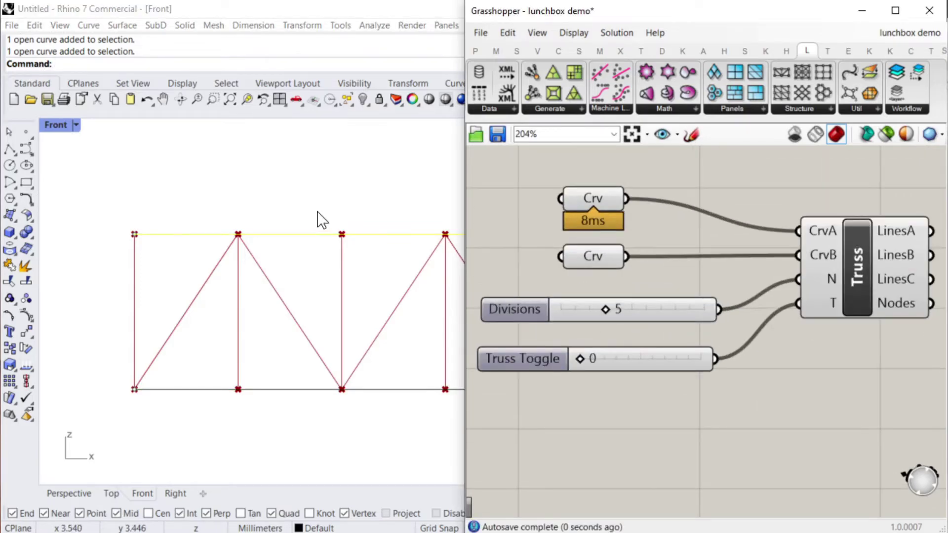
pyautogui.click(355, 191)
pyautogui.scroll(-2, 182, 264)
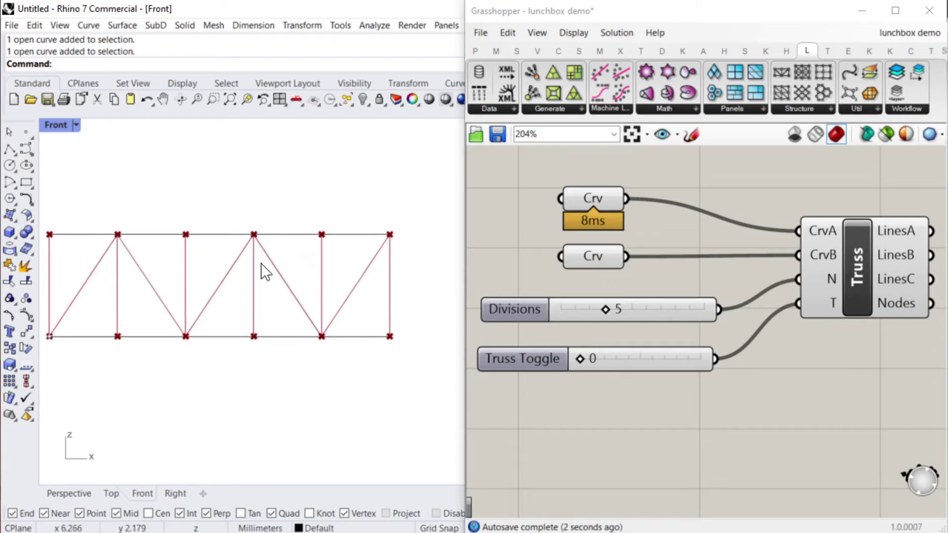
# Set the Truss toggle to 3 for four bays without diagonals, then view the Sort and Excel components
pyautogui.moveTo(605, 310)
pyautogui.mouseDown()
pyautogui.moveTo(576, 312)
pyautogui.moveTo(642, 310)
pyautogui.moveTo(596, 321)
pyautogui.mouseUp()
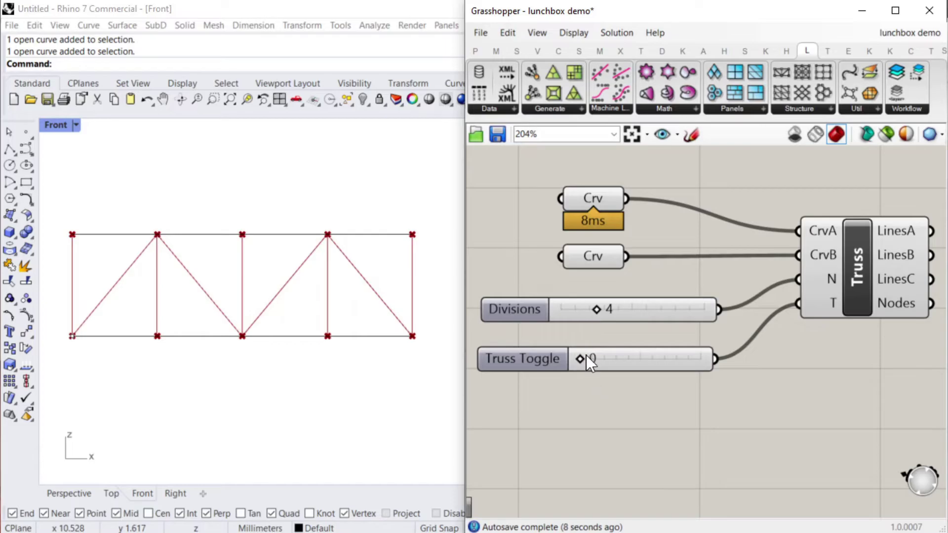
pyautogui.moveTo(591, 360); pyautogui.dragTo(694, 358)
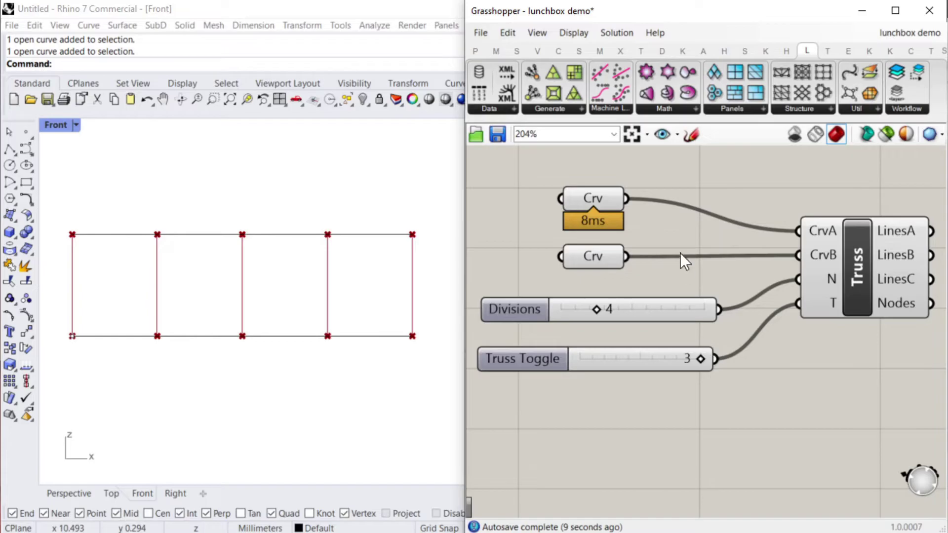
pyautogui.hotkey('ctrl', '2')
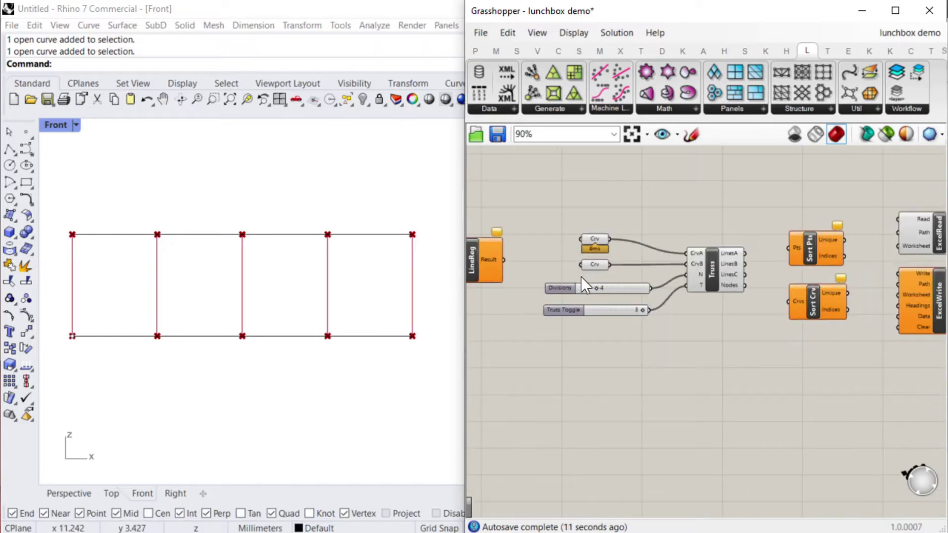
pyautogui.scroll(-3, 699, 262)
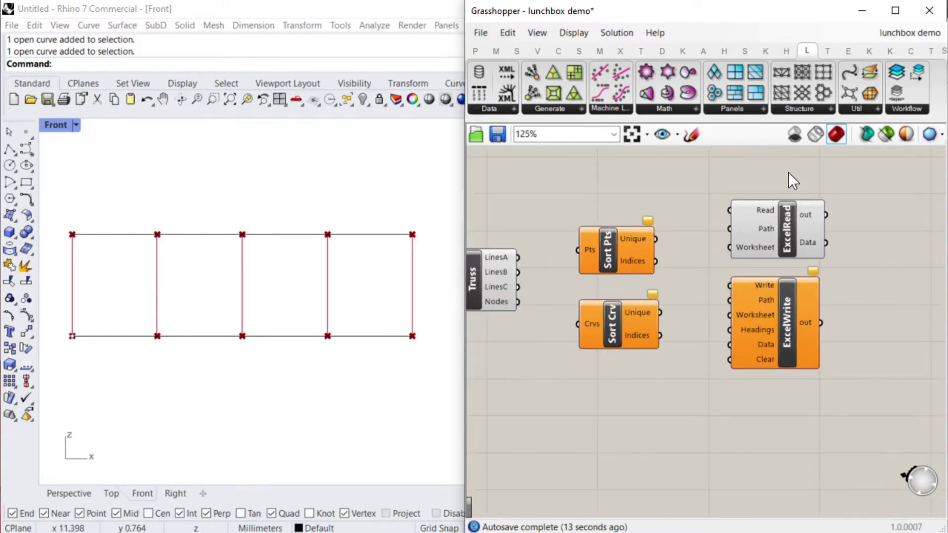
pyautogui.click(896, 11)
# Inspect the Sort Pts component and the LunchBox Util list of duplicate sorters
pyautogui.hotkey('ctrl', '1')
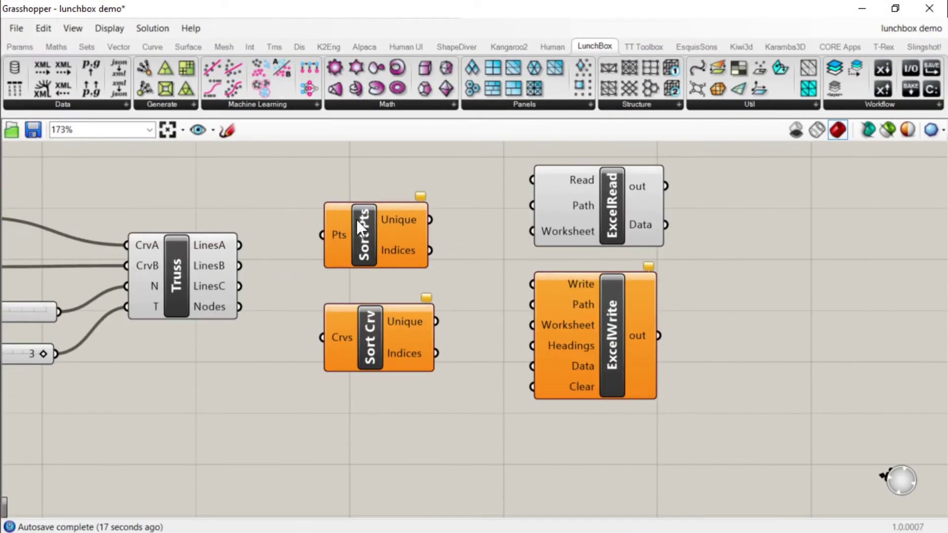
pyautogui.click(356, 220)
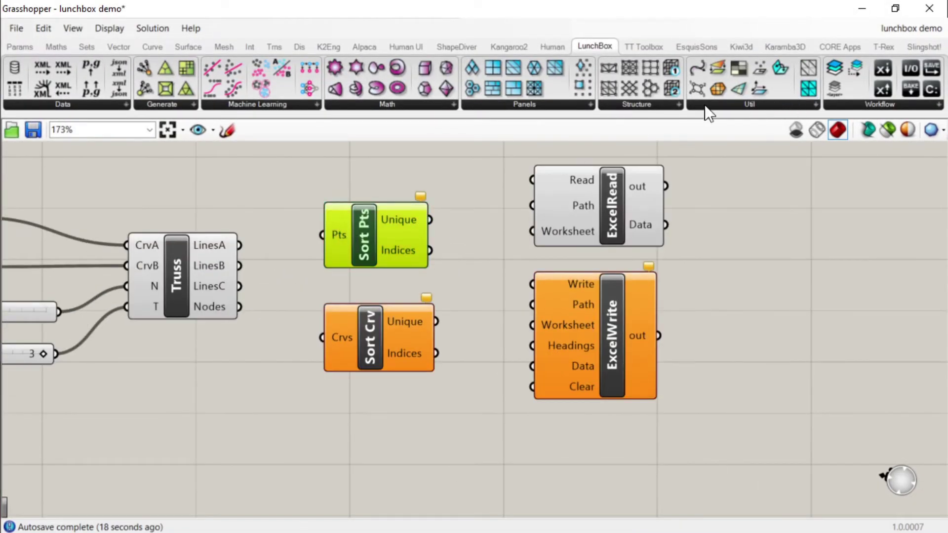
pyautogui.click(766, 105)
pyautogui.click(494, 198)
pyautogui.scroll(-1, 412, 232)
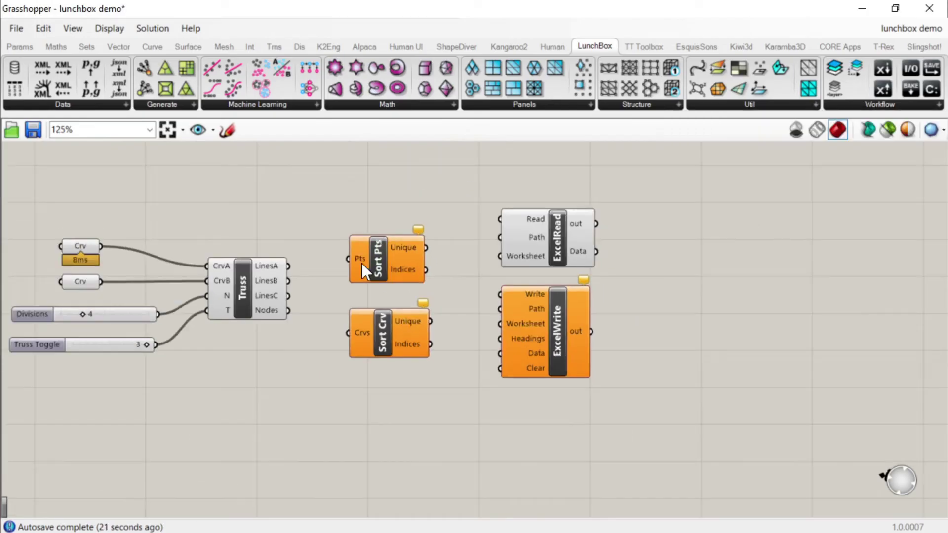
pyautogui.scroll(1, 362, 263)
pyautogui.click(800, 105)
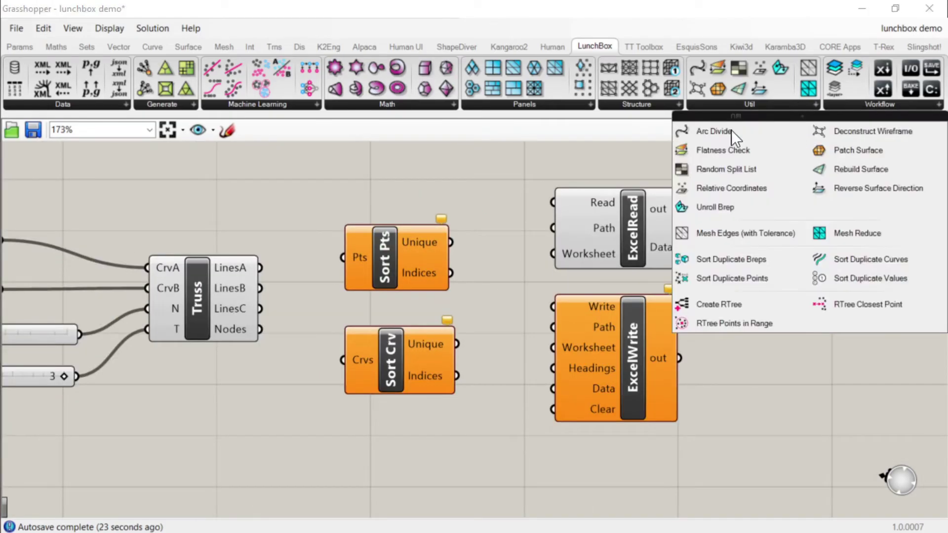
pyautogui.click(394, 254)
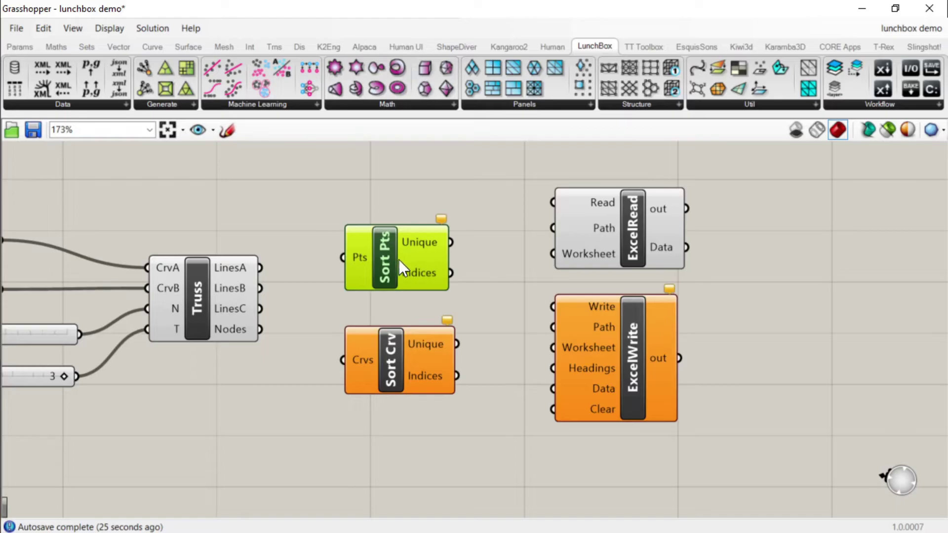
pyautogui.click(801, 108)
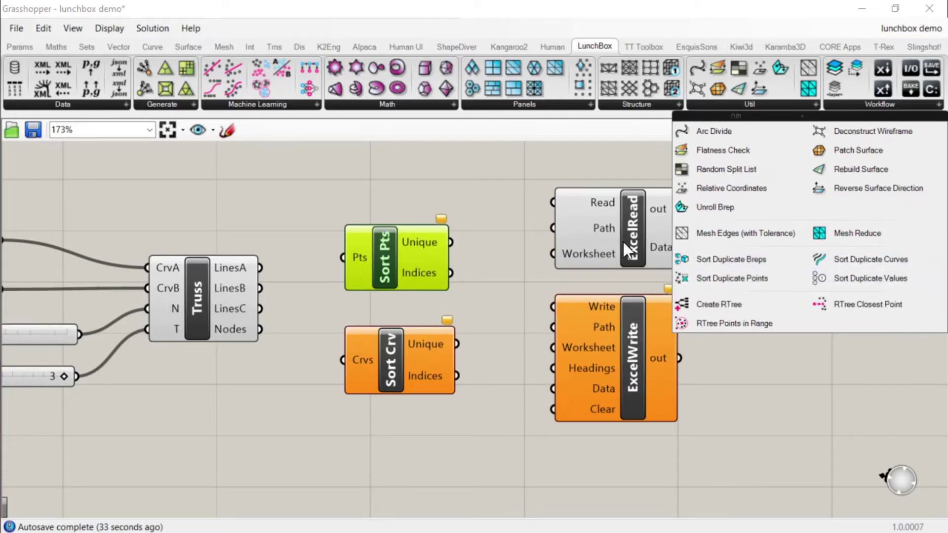
pyautogui.click(495, 218)
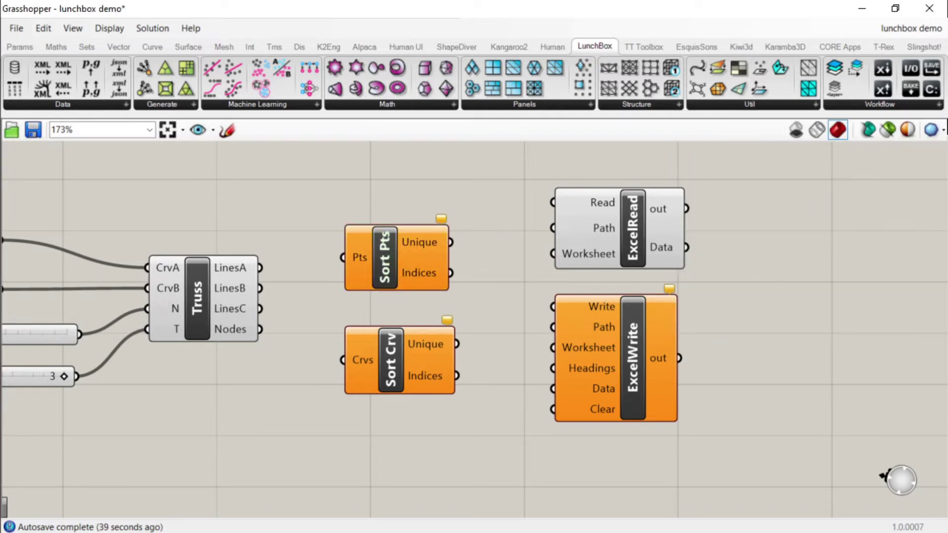
# Show the Workflow list with Excel Reader and box-select ExcelRead and ExcelWrite
pyautogui.click(917, 105)
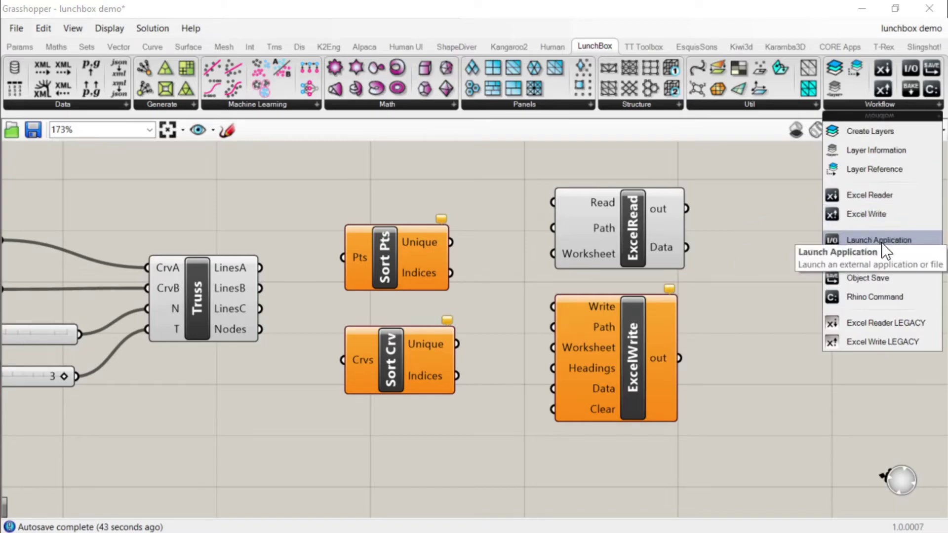
pyautogui.scroll(-2, 650, 306)
pyautogui.scroll(2, 514, 197)
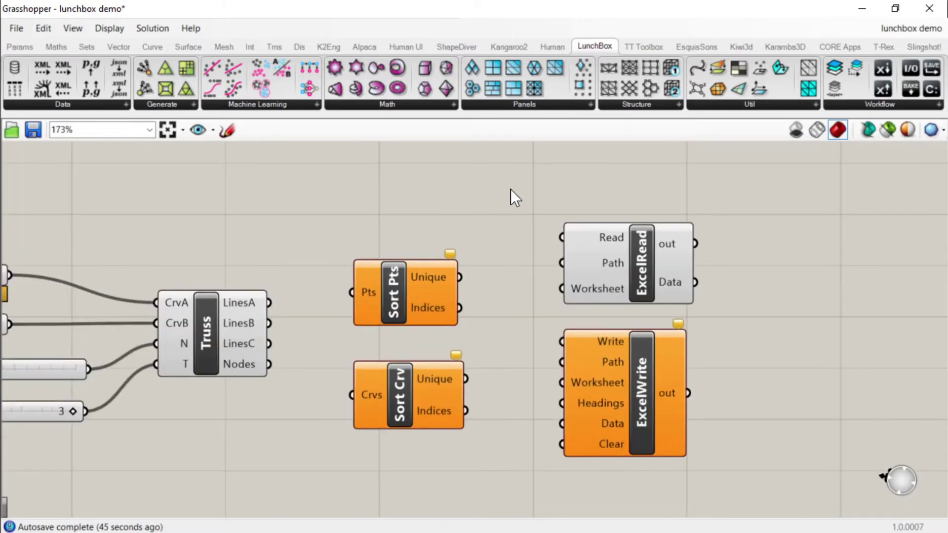
pyautogui.moveTo(510, 191); pyautogui.dragTo(618, 260)
pyautogui.moveTo(504, 178); pyautogui.dragTo(743, 478)
# Alternate selecting ExcelRead and ExcelWrite, then clear the canvas selection
pyautogui.click(637, 263)
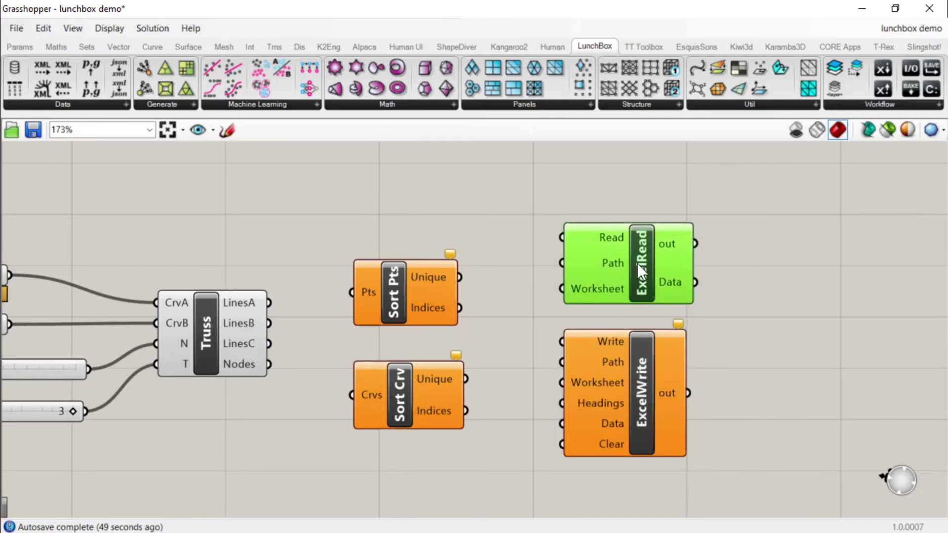
pyautogui.click(639, 377)
pyautogui.click(642, 287)
pyautogui.click(638, 360)
pyautogui.click(639, 286)
pyautogui.click(639, 377)
pyautogui.click(648, 289)
pyautogui.click(713, 327)
pyautogui.scroll(-3, 725, 379)
pyautogui.scroll(3, 728, 377)
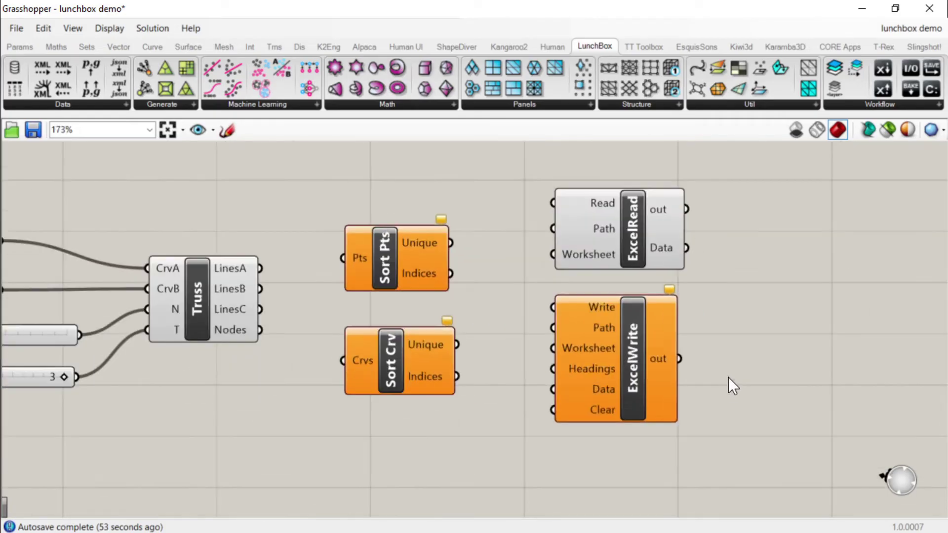
pyautogui.scroll(-2, 692, 286)
pyautogui.scroll(2, 713, 293)
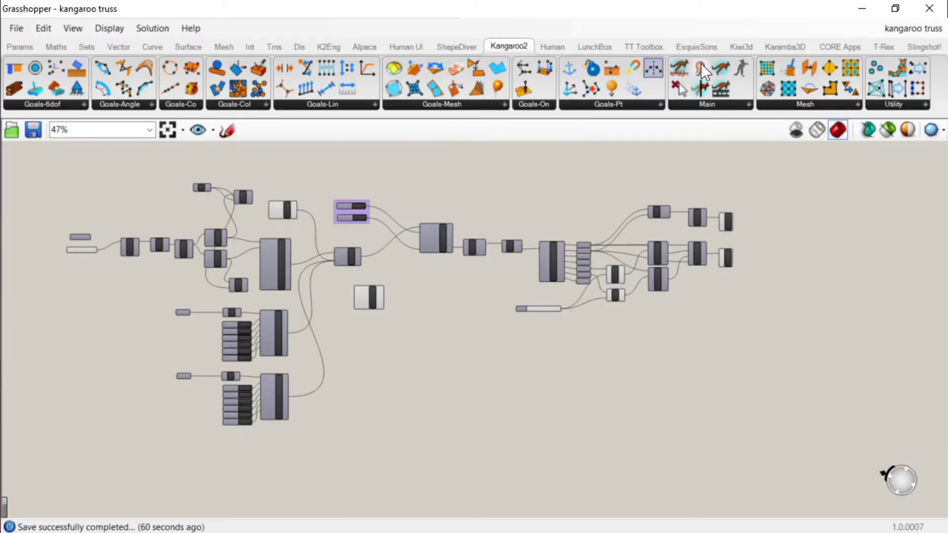
# Browse the Kangaroo2 Main solver list and zoom around the kangaroo truss definition
pyautogui.click(744, 107)
pyautogui.scroll(-3, 314, 223)
pyautogui.scroll(3, 250, 215)
pyautogui.scroll(2, 188, 312)
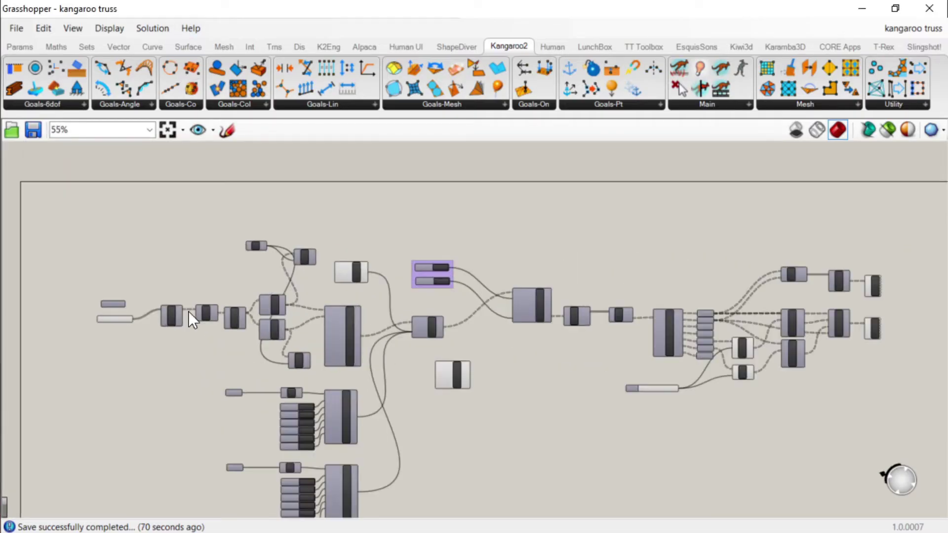
pyautogui.scroll(2, 148, 317)
pyautogui.scroll(-1, 272, 241)
pyautogui.scroll(3, 360, 300)
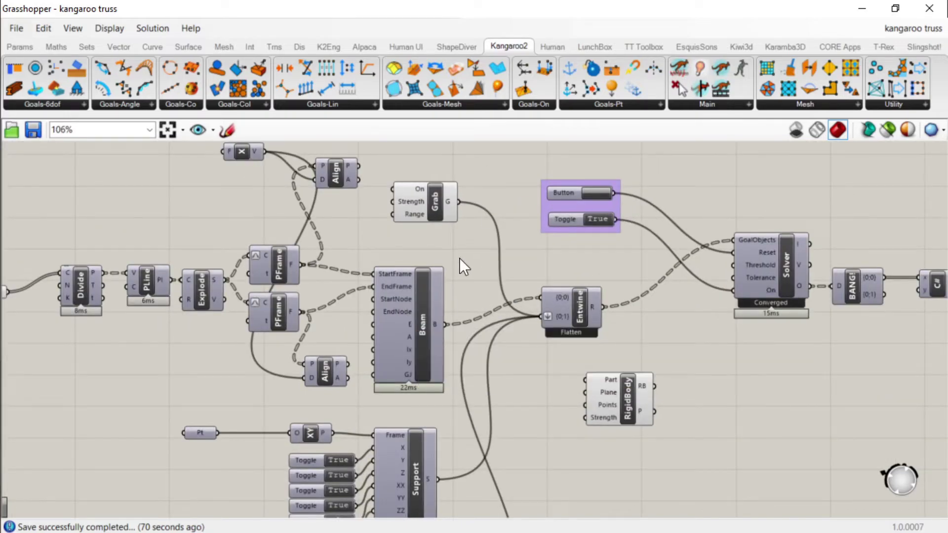
pyautogui.scroll(-2, 460, 258)
pyautogui.scroll(1, 67, 221)
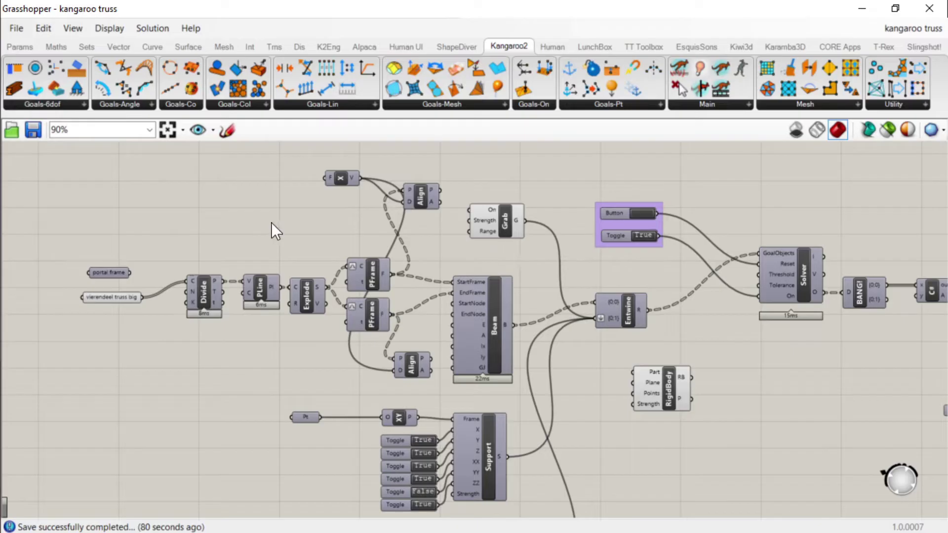
pyautogui.scroll(-2, 271, 222)
pyautogui.scroll(3, 153, 297)
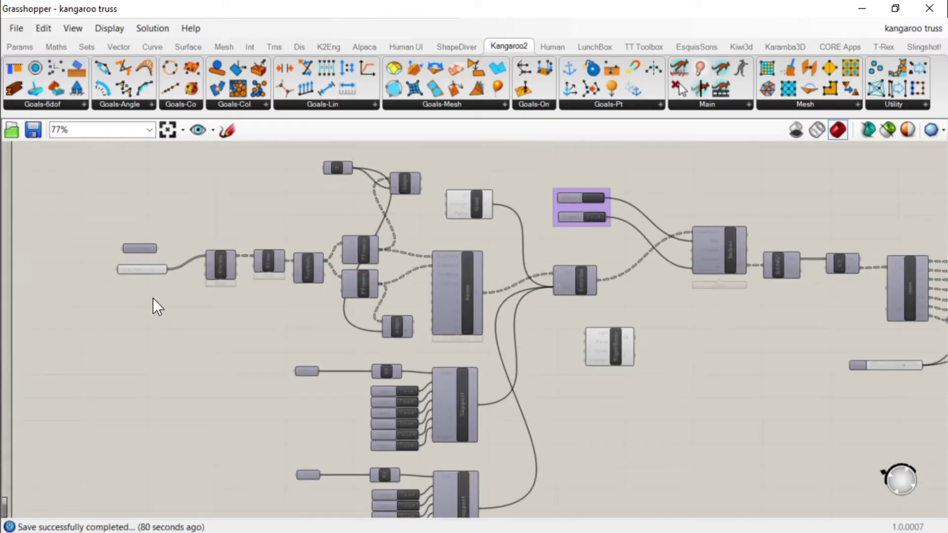
pyautogui.scroll(-1, 336, 149)
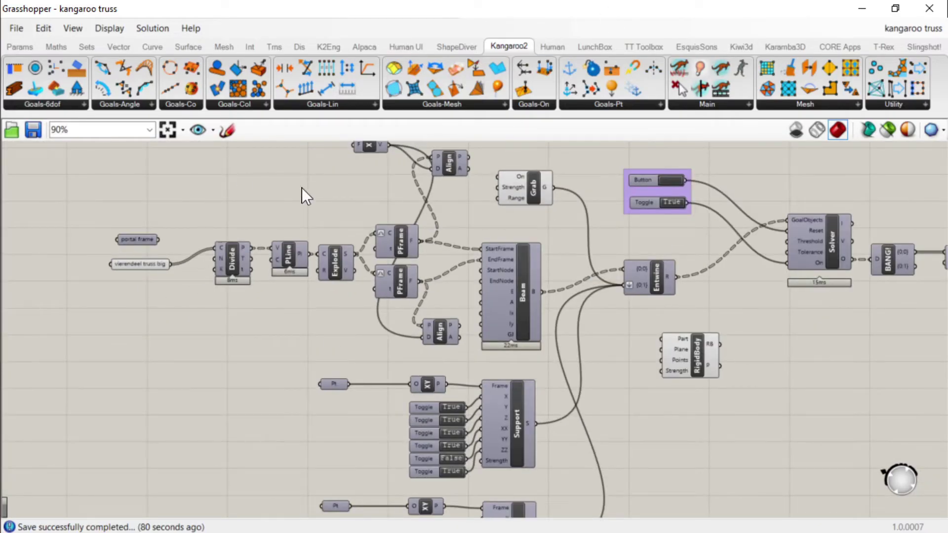
pyautogui.moveTo(269, 333); pyautogui.dragTo(267, 377, button='right')
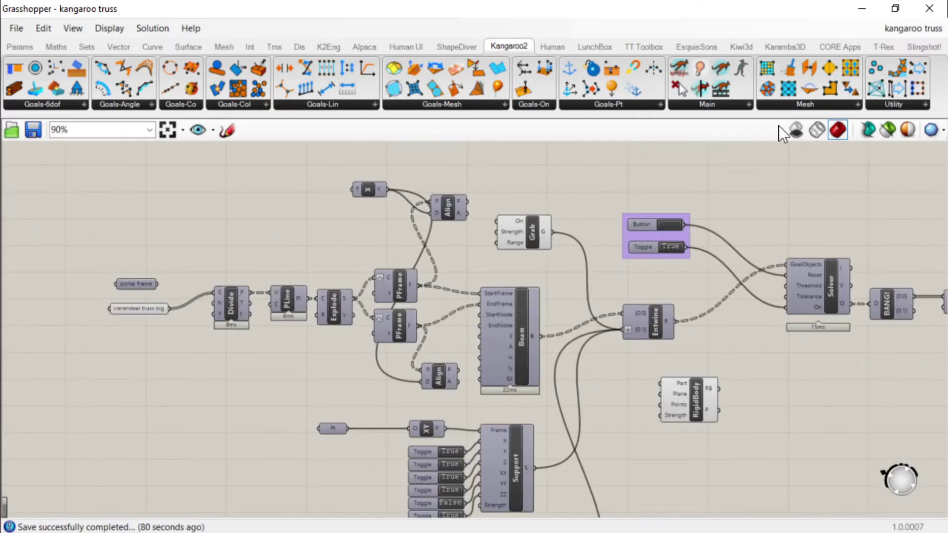
# Restore Grasshopper beside Rhino and pull the truss up and down with the Grab goal
pyautogui.click(896, 10)
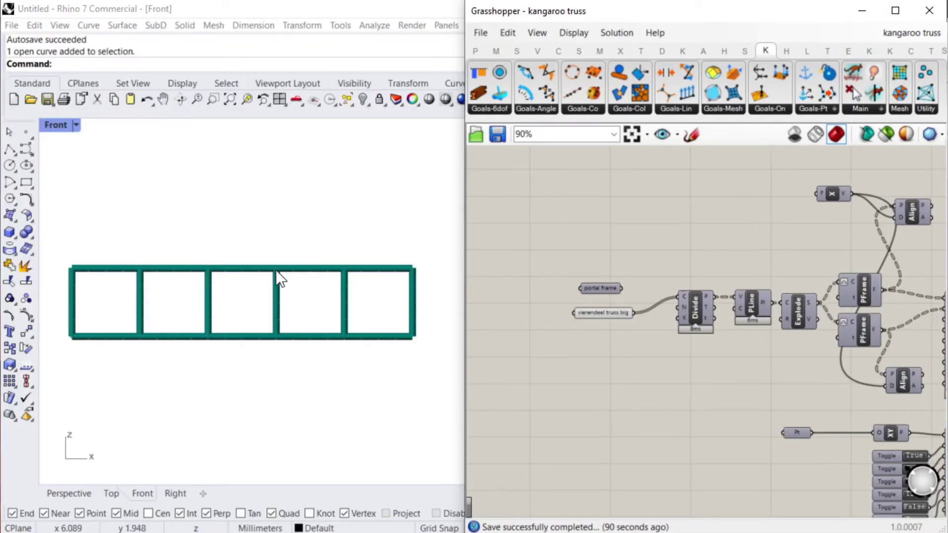
pyautogui.moveTo(222, 275); pyautogui.dragTo(230, 348)
pyautogui.moveTo(143, 224); pyautogui.dragTo(140, 194)
pyautogui.moveTo(255, 243); pyautogui.dragTo(254, 221)
pyautogui.moveTo(173, 339); pyautogui.dragTo(176, 394)
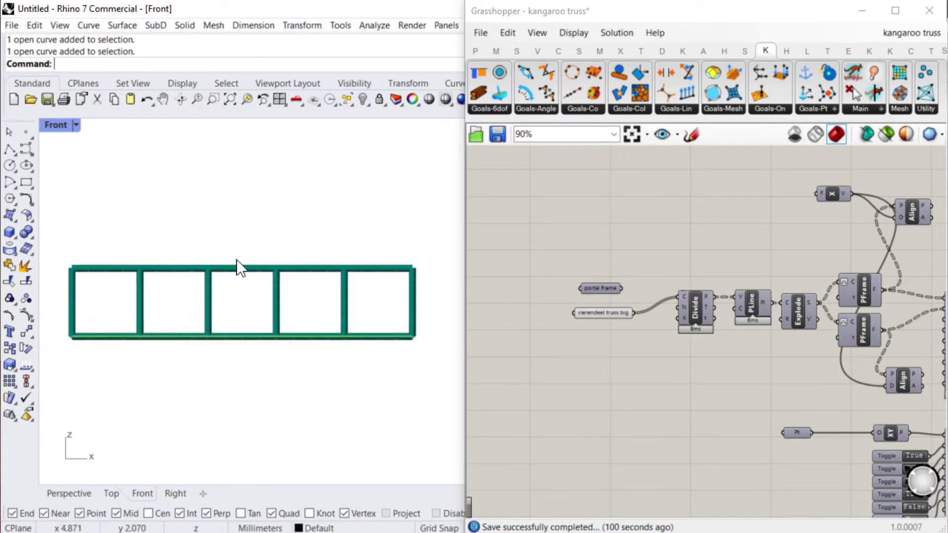
pyautogui.moveTo(237, 268); pyautogui.dragTo(242, 185)
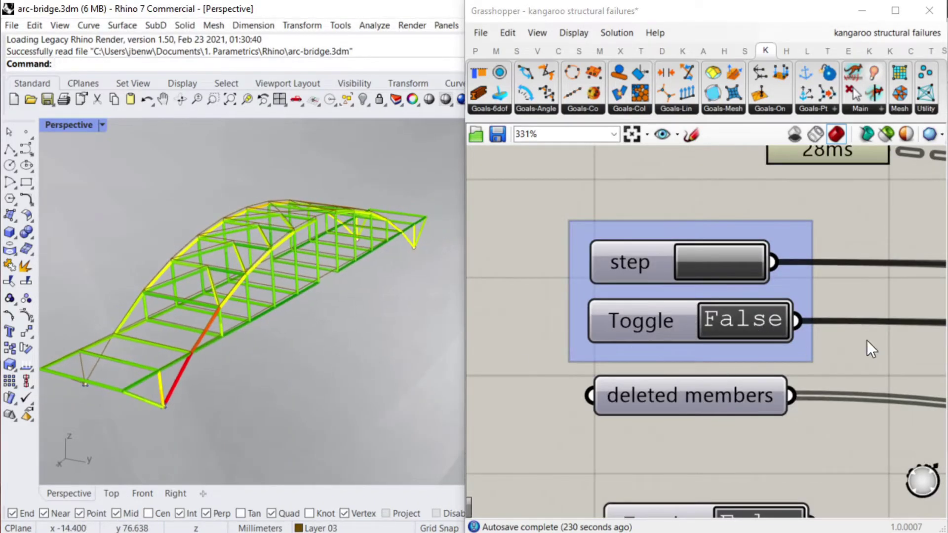
# Run the bridge failure simulation, orbit to watch members fail, then switch it off
pyautogui.doubleClick(769, 319)
pyautogui.moveTo(303, 363); pyautogui.dragTo(334, 267, button='right')
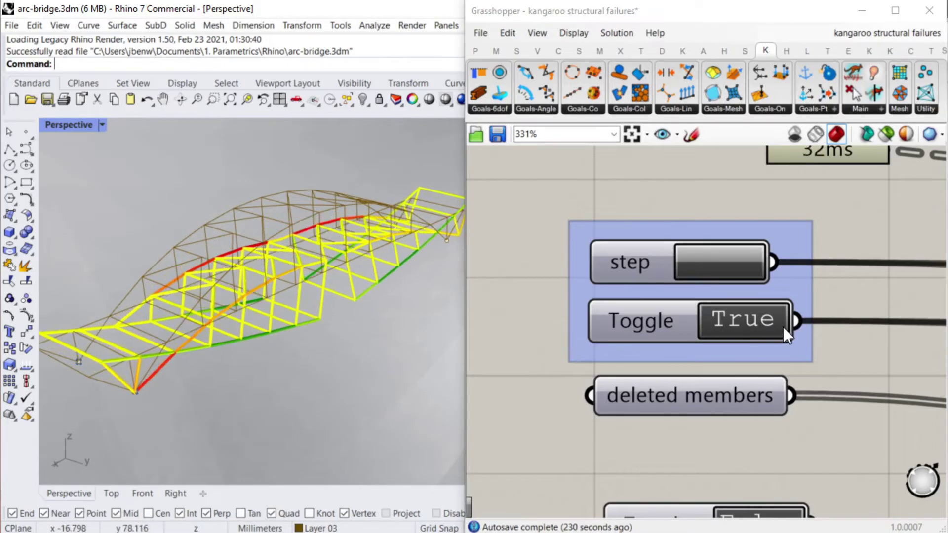
pyautogui.doubleClick(749, 321)
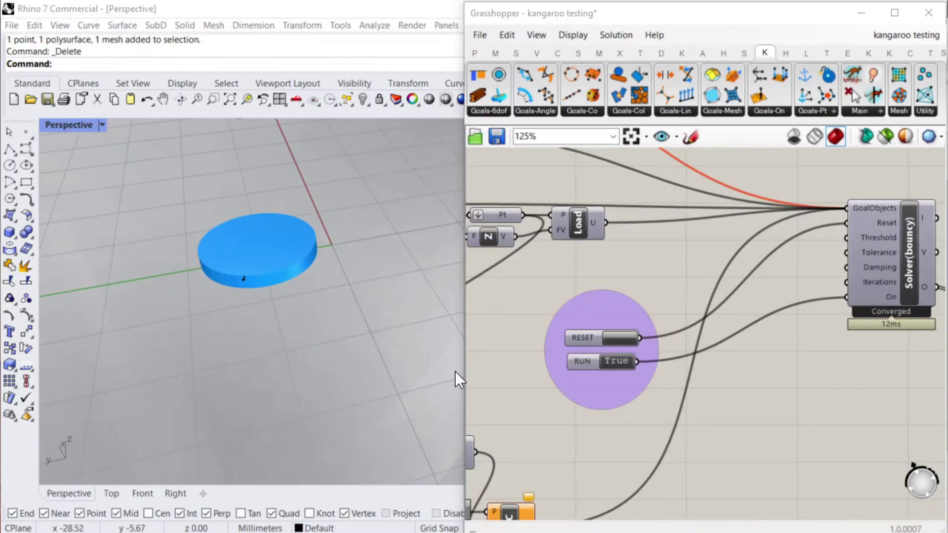
# Reset the kangaroo testing simulation so the disc drops, and orbit to the red box
pyautogui.click(396, 295)
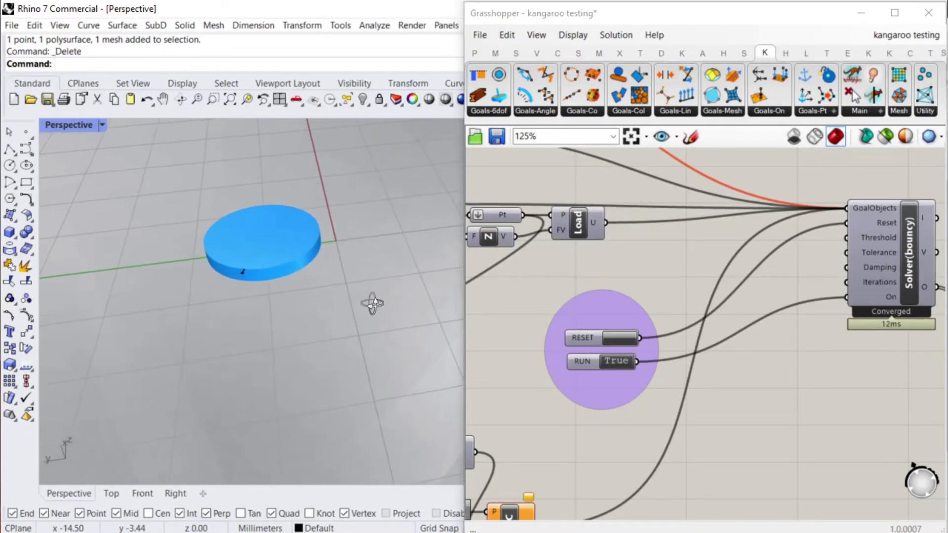
pyautogui.click(619, 336)
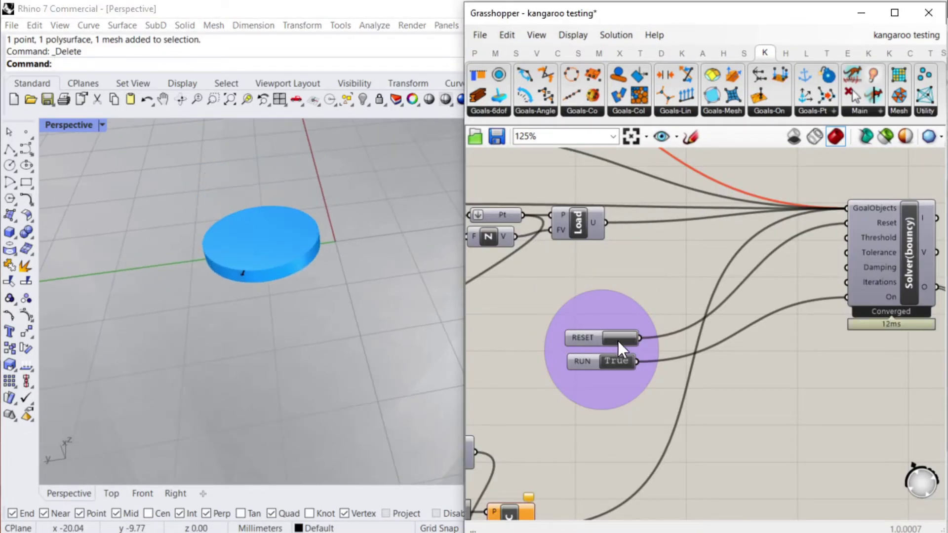
pyautogui.click(621, 338)
pyautogui.click(624, 336)
pyautogui.click(229, 373)
pyautogui.scroll(-5, 252, 363)
pyautogui.moveTo(252, 363); pyautogui.dragTo(331, 303, button='right')
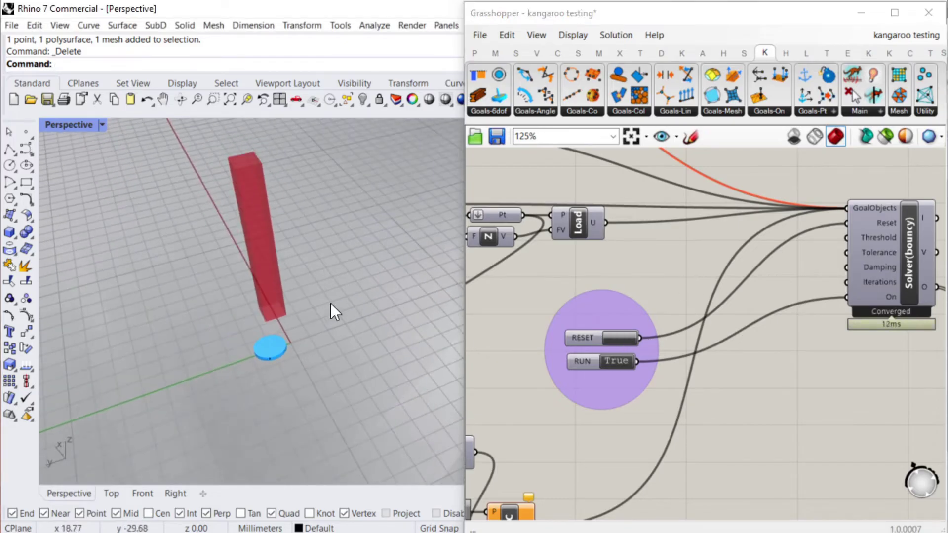
# Set RUN to True and orbit the Perspective view as the box settles onto the disc
pyautogui.click(635, 283)
pyautogui.scroll(-8, 617, 420)
pyautogui.scroll(6, 656, 346)
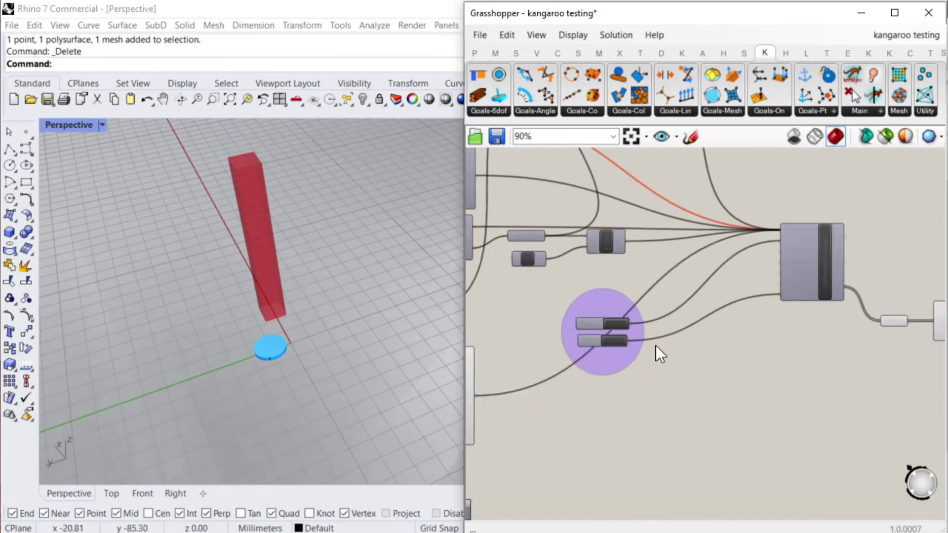
pyautogui.scroll(2, 635, 353)
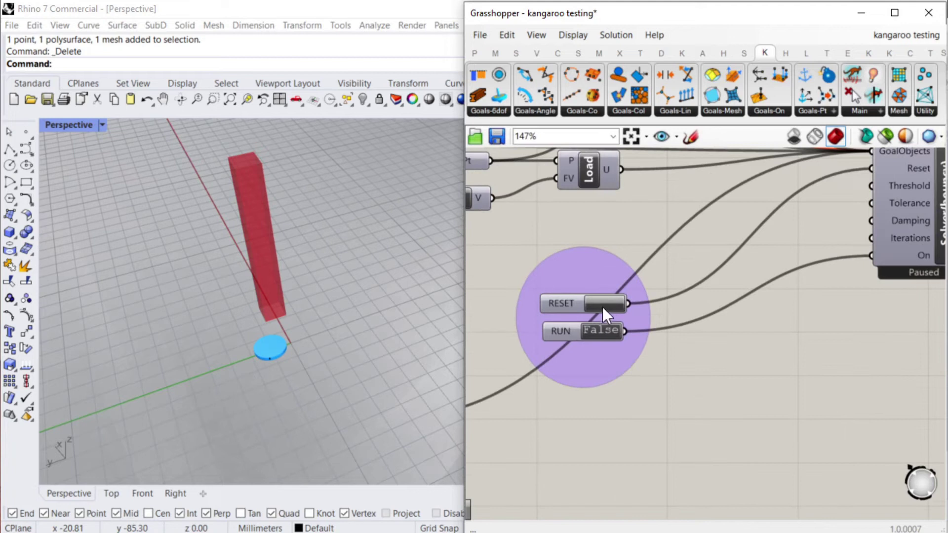
pyautogui.doubleClick(605, 337)
pyautogui.moveTo(233, 423); pyautogui.dragTo(366, 360, button='right')
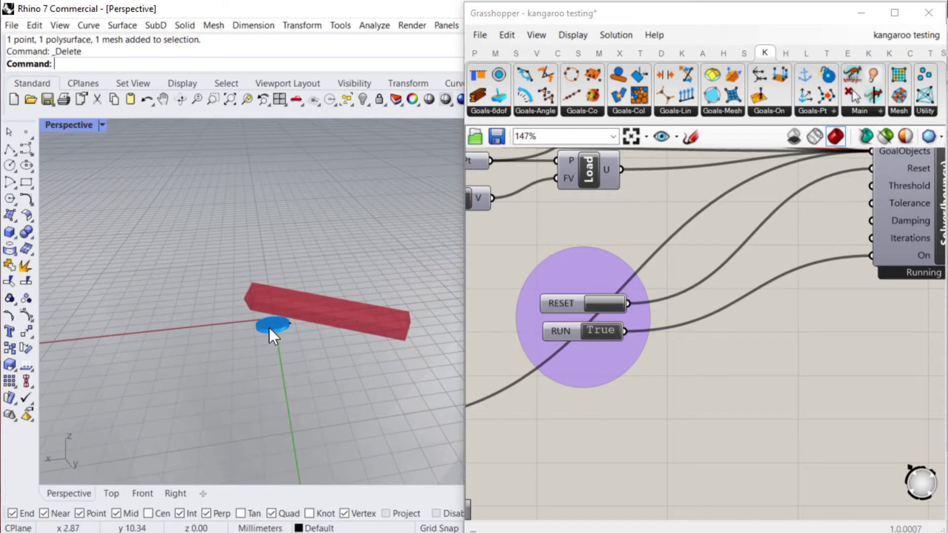
pyautogui.moveTo(269, 328); pyautogui.dragTo(224, 301, button='right')
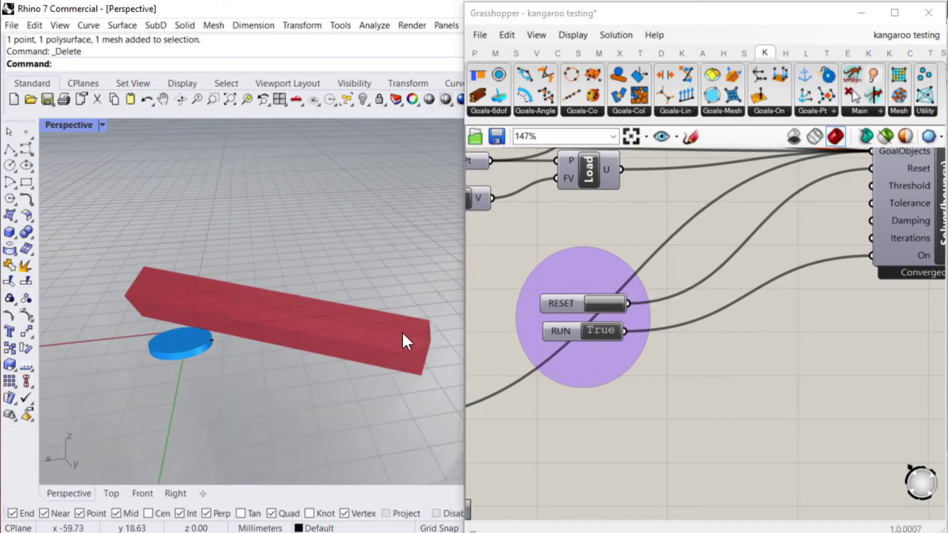
pyautogui.moveTo(402, 341); pyautogui.dragTo(296, 316, button='right')
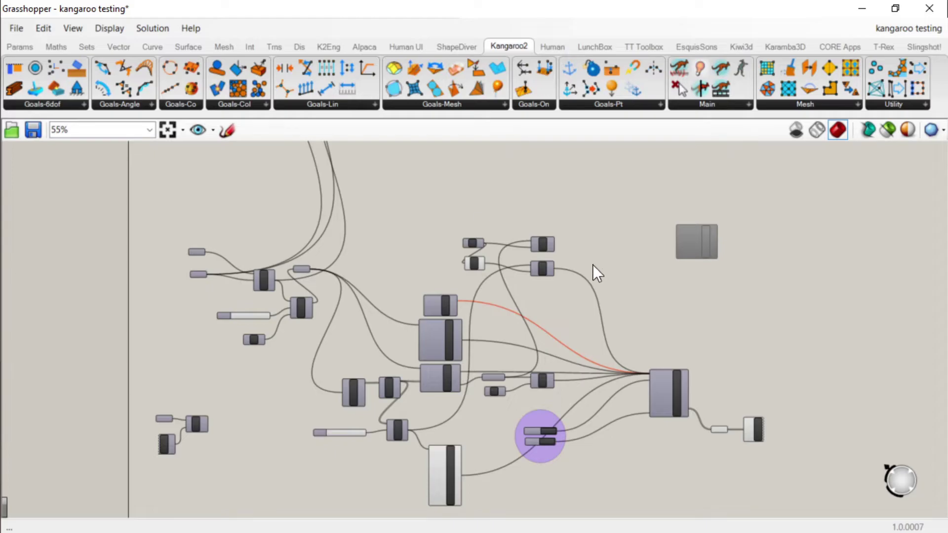
pyautogui.scroll(-1, 553, 222)
pyautogui.scroll(1, 553, 356)
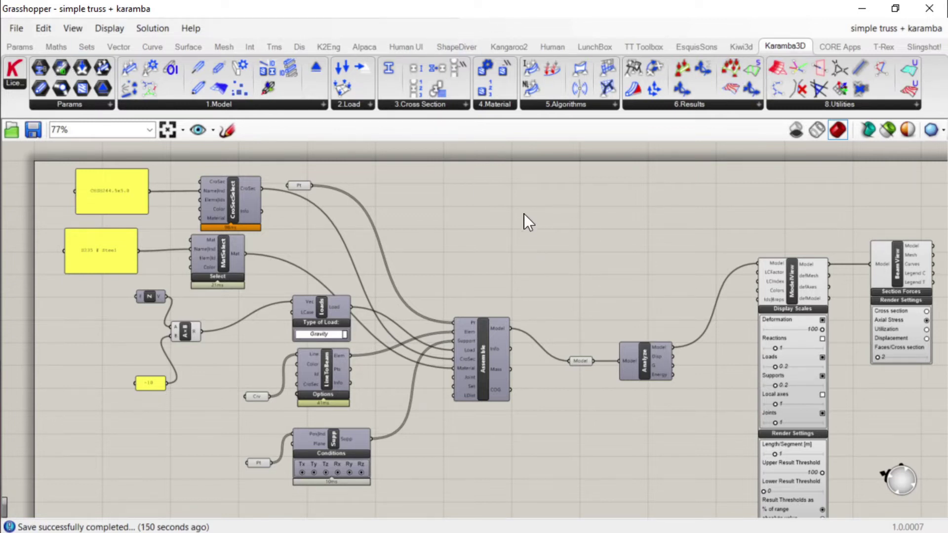
pyautogui.scroll(-3, 523, 232)
pyautogui.scroll(3, 538, 277)
pyautogui.scroll(-3, 427, 247)
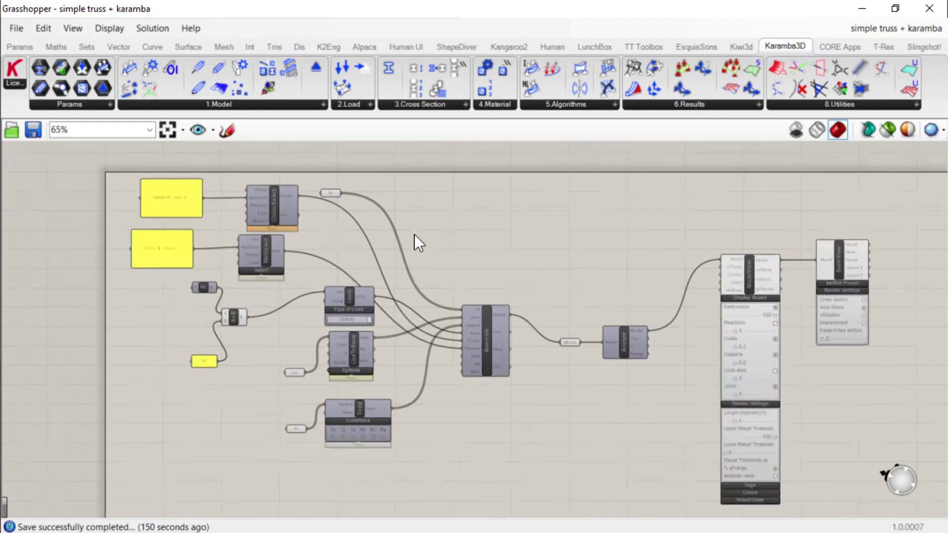
pyautogui.scroll(3, 414, 235)
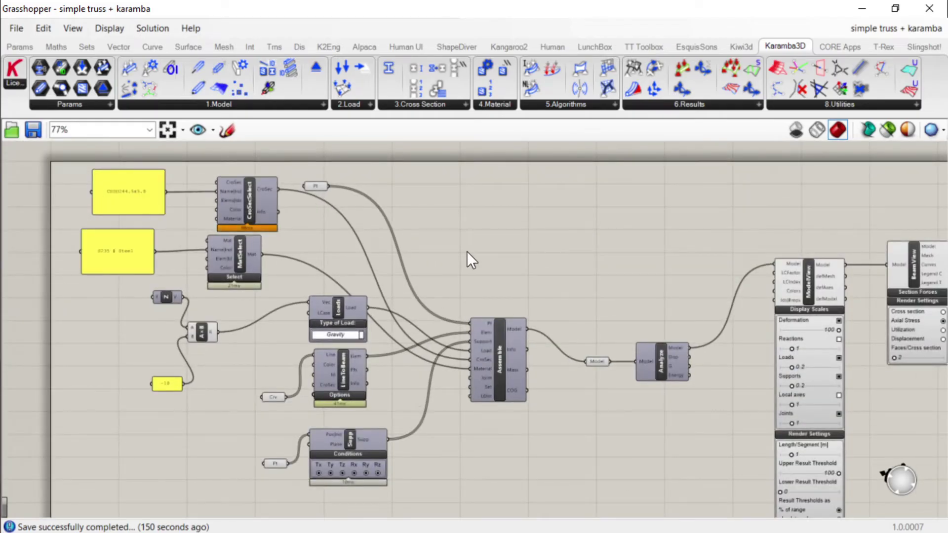
pyautogui.scroll(-3, 279, 249)
pyautogui.scroll(3, 552, 318)
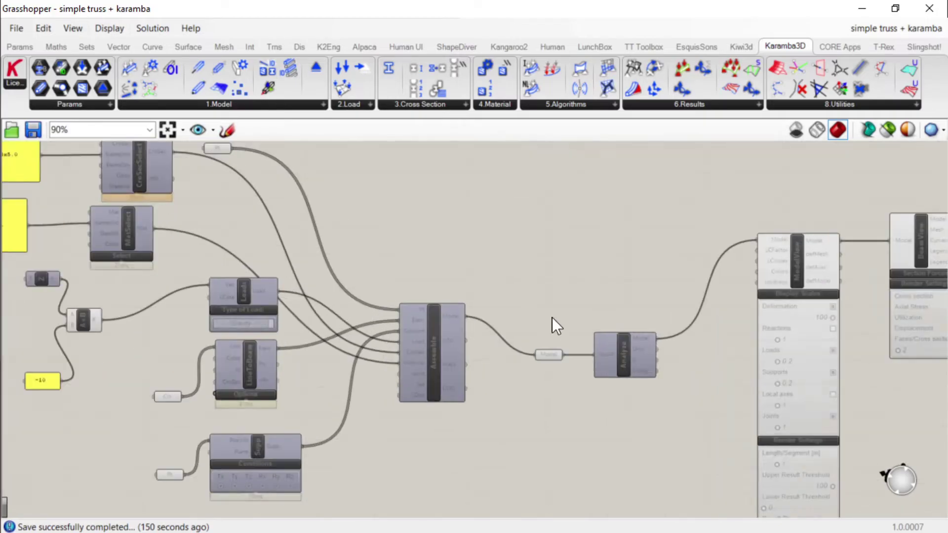
pyautogui.scroll(-2, 552, 318)
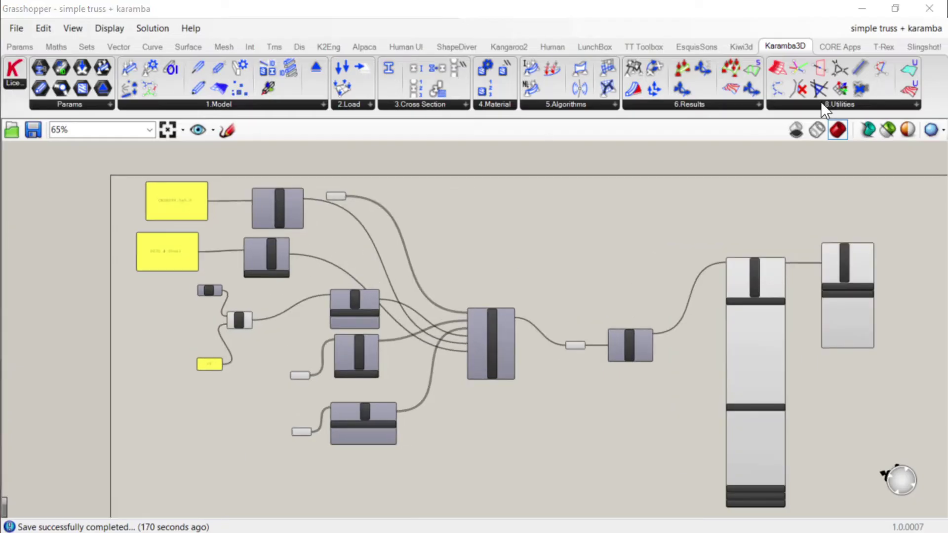
pyautogui.click(895, 8)
pyautogui.moveTo(367, 260)
pyautogui.mouseDown(button='right')
pyautogui.moveTo(372, 271)
pyautogui.moveTo(364, 271)
pyautogui.moveTo(377, 271)
pyautogui.mouseUp(button='right')
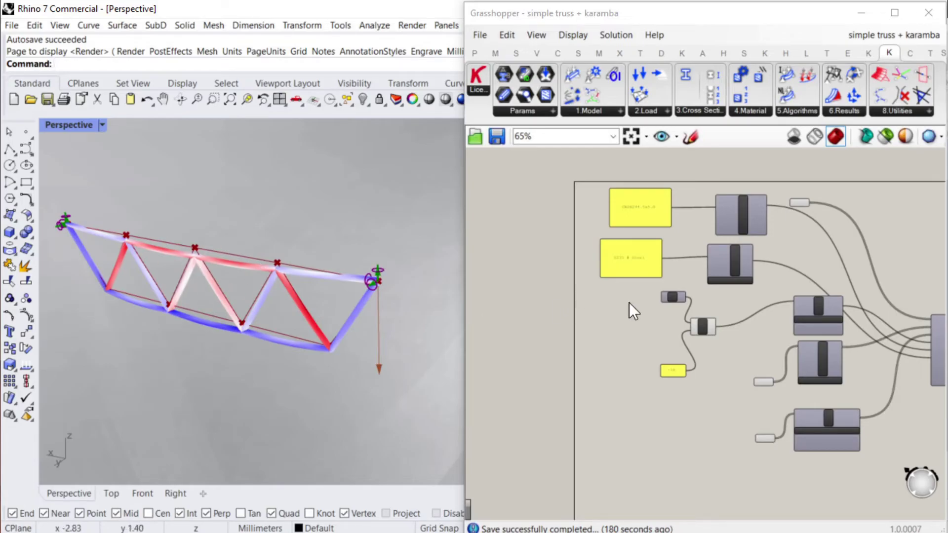
pyautogui.click(639, 319)
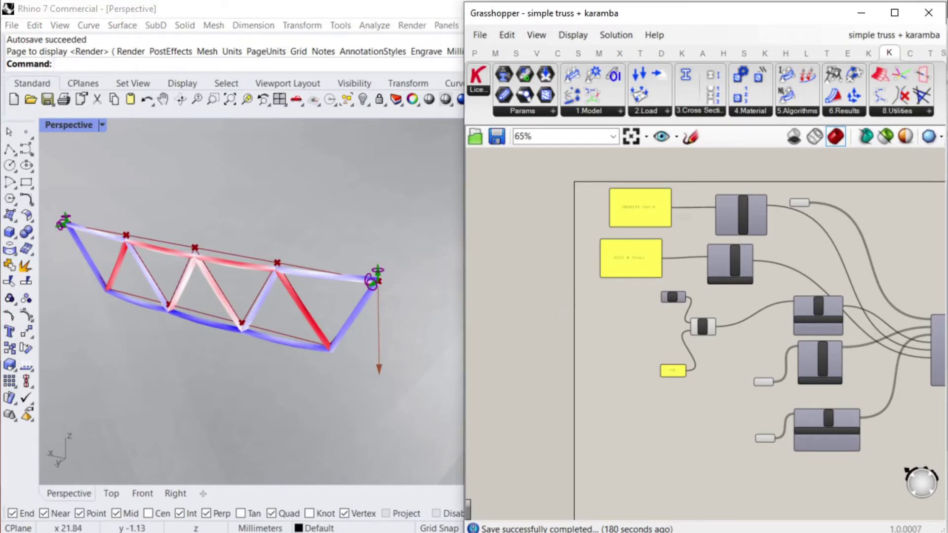
pyautogui.click(894, 12)
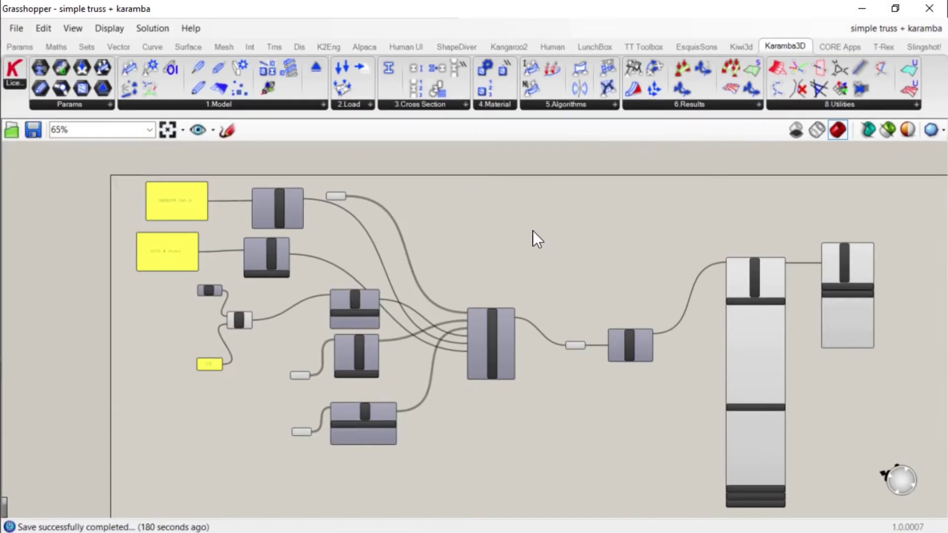
pyautogui.scroll(-2, 533, 230)
# Browse the Karamba3D Params, Model, Load, Cross Section, Material and Algorithms component lists
pyautogui.scroll(3, 233, 157)
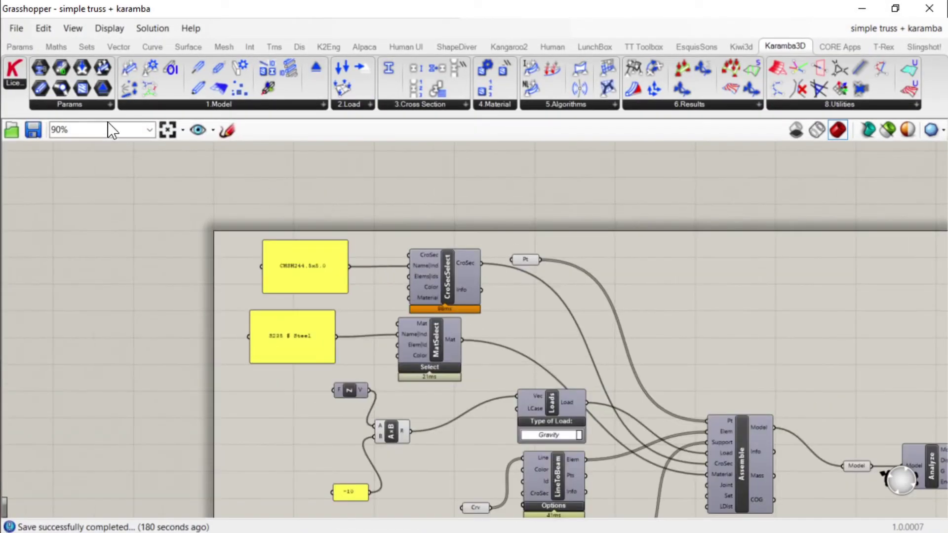
pyautogui.click(102, 106)
pyautogui.click(220, 101)
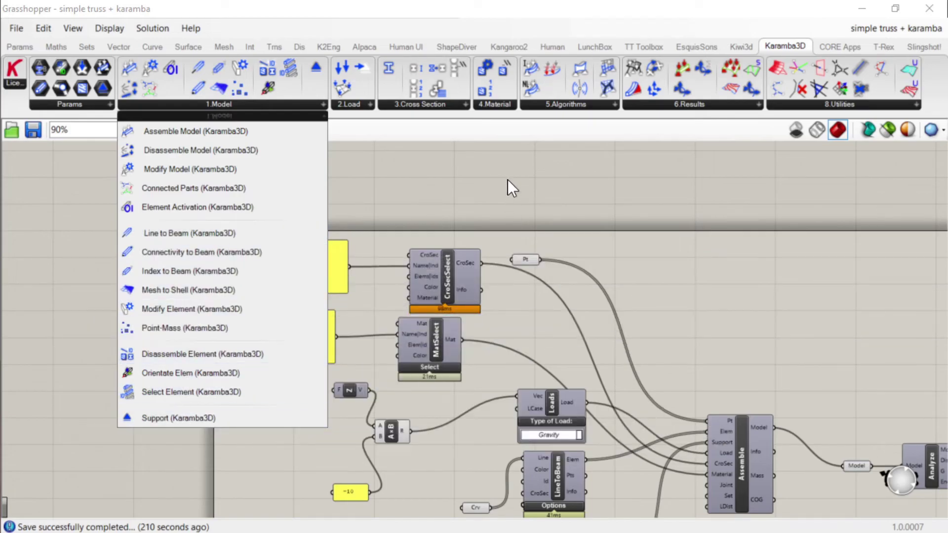
pyautogui.moveTo(353, 103)
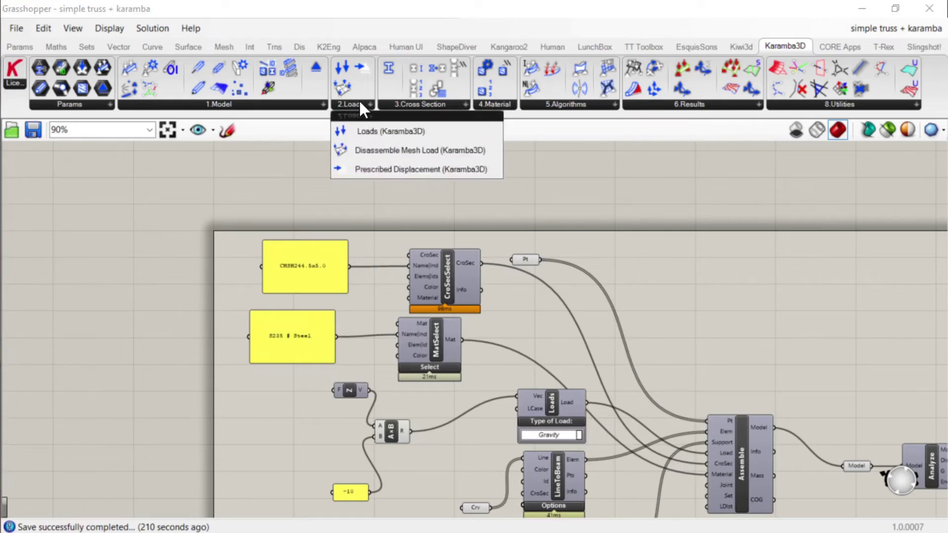
pyautogui.moveTo(435, 101)
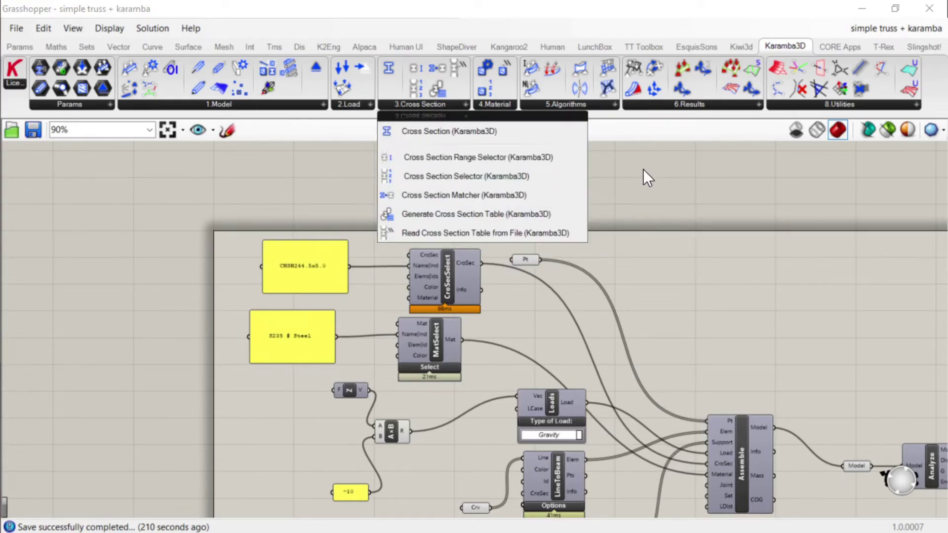
pyautogui.scroll(-3, 250, 196)
pyautogui.scroll(3, 740, 457)
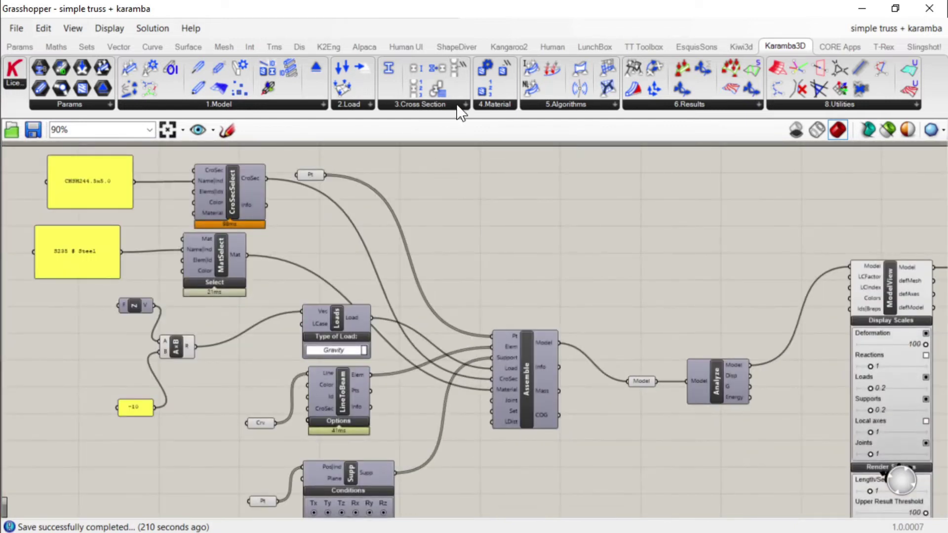
pyautogui.moveTo(500, 105)
pyautogui.moveTo(594, 110)
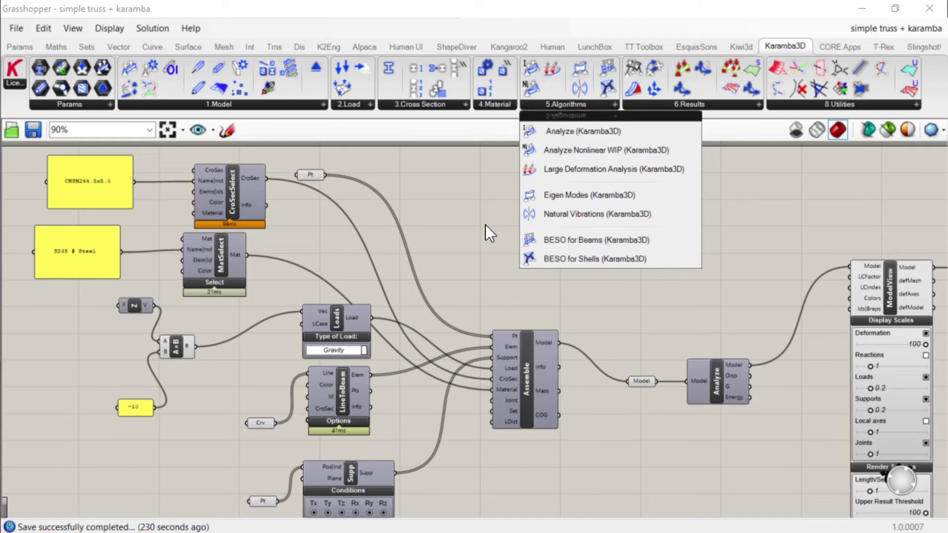
# Show the Karamba3D Results list, pan to BeamView, and browse the 8.Utilities list
pyautogui.click(712, 104)
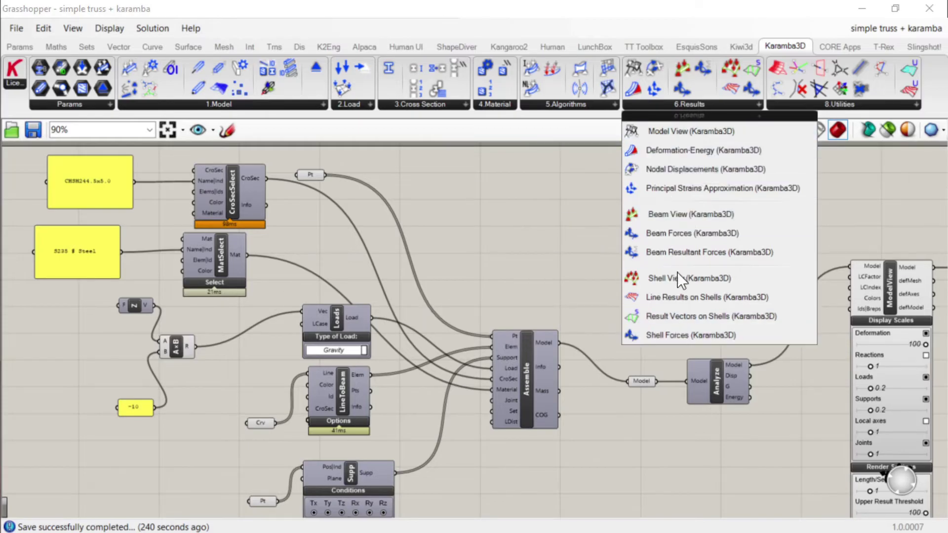
pyautogui.moveTo(899, 213); pyautogui.dragTo(766, 214, button='right')
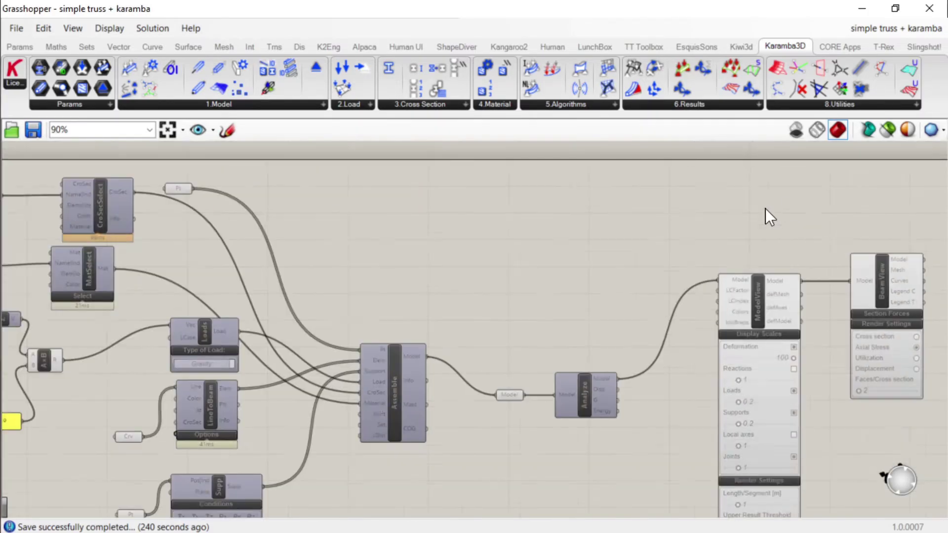
pyautogui.moveTo(842, 411); pyautogui.dragTo(694, 374, button='right')
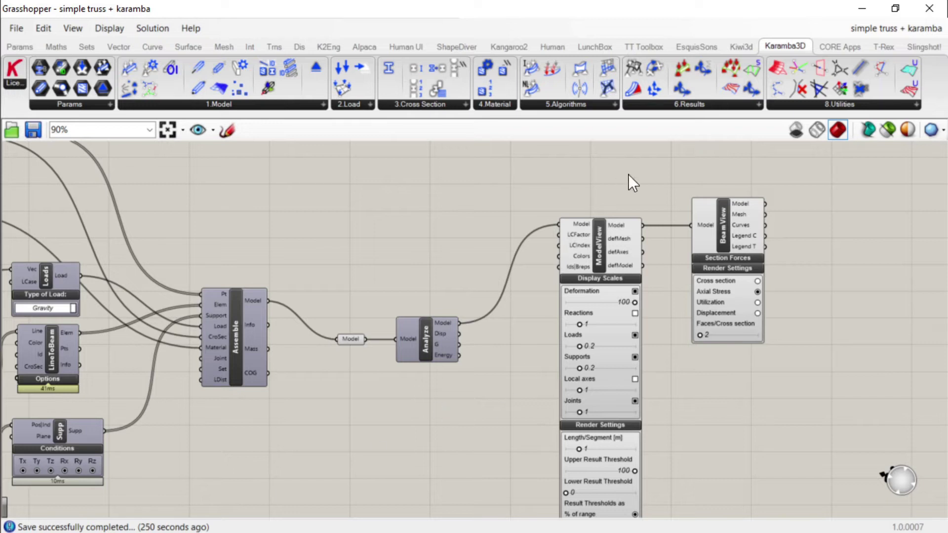
pyautogui.click(879, 105)
pyautogui.scroll(-4, 405, 252)
pyautogui.scroll(1, 509, 250)
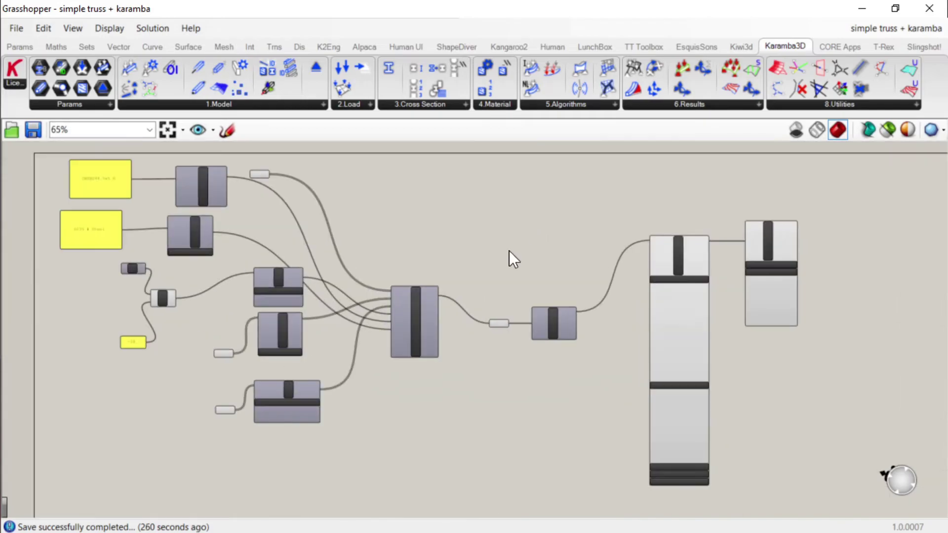
pyautogui.scroll(1, 509, 251)
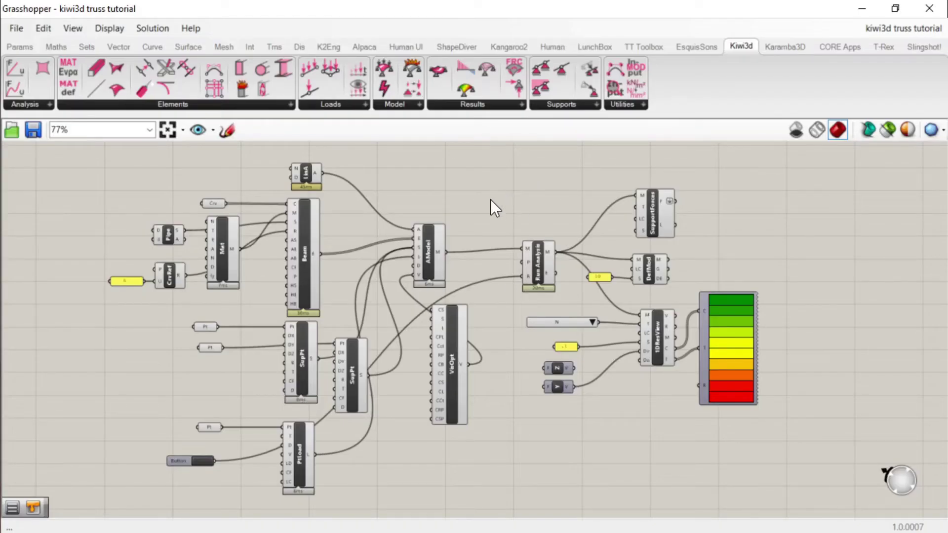
# Pan the kiwi3d truss definition back and forth on the canvas
pyautogui.moveTo(492, 200); pyautogui.dragTo(488, 204, button='right')
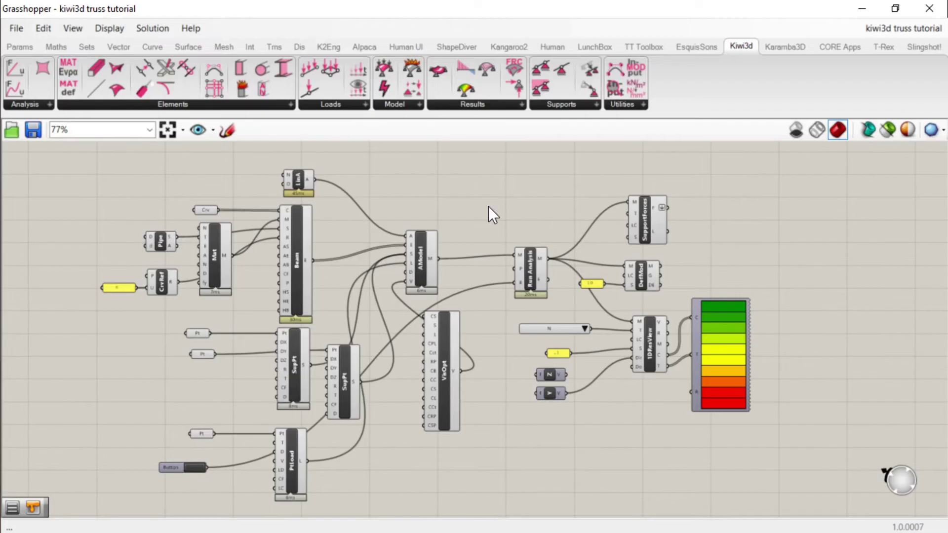
pyautogui.moveTo(523, 191); pyautogui.dragTo(512, 204, button='right')
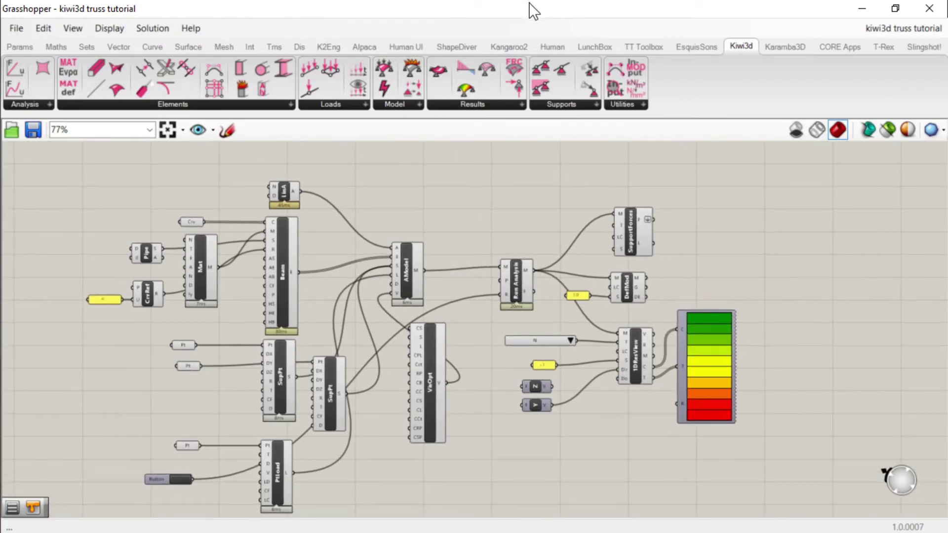
pyautogui.moveTo(472, 191); pyautogui.dragTo(482, 182, button='right')
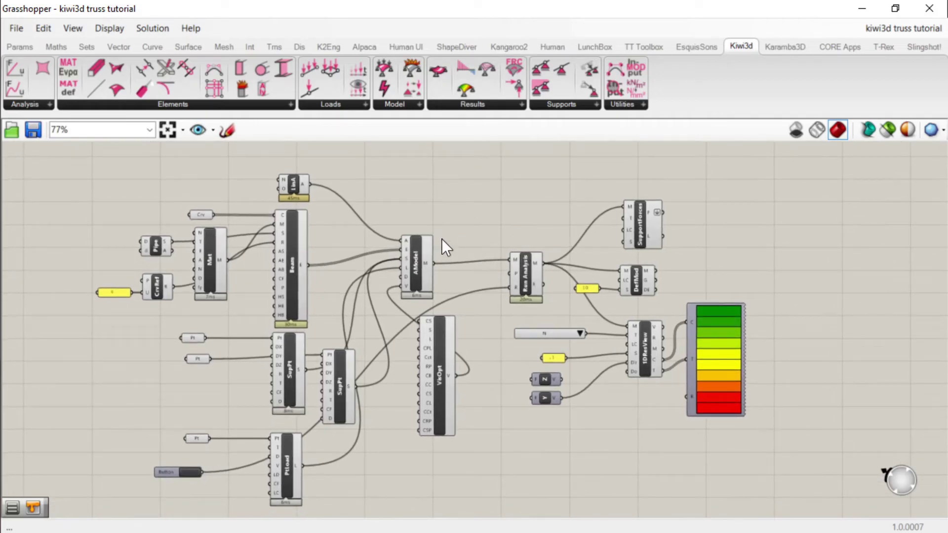
pyautogui.moveTo(470, 193)
pyautogui.mouseDown(button='right')
pyautogui.moveTo(485, 191)
pyautogui.moveTo(473, 193)
pyautogui.mouseUp(button='right')
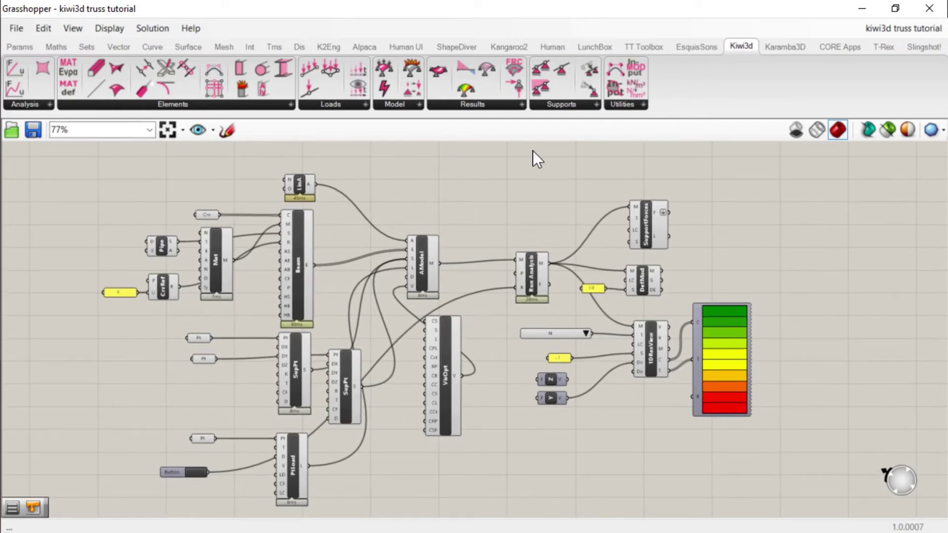
pyautogui.moveTo(533, 150); pyautogui.dragTo(560, 142, button='right')
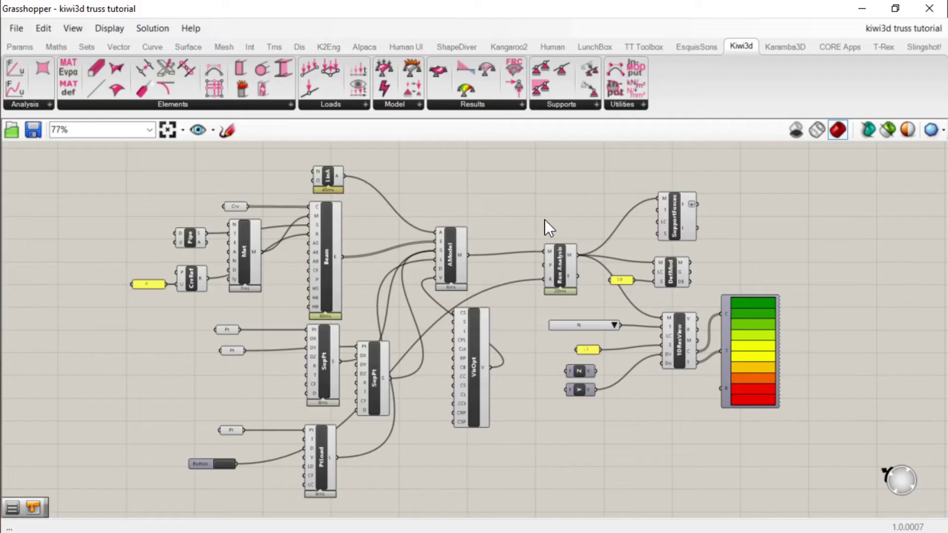
pyautogui.moveTo(520, 199); pyautogui.dragTo(495, 197, button='right')
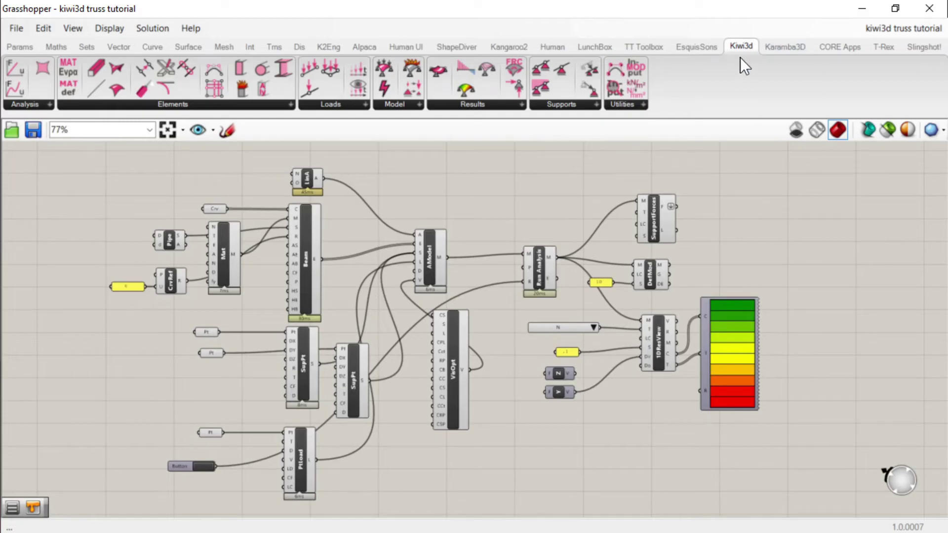
pyautogui.moveTo(498, 191); pyautogui.dragTo(508, 194, button='right')
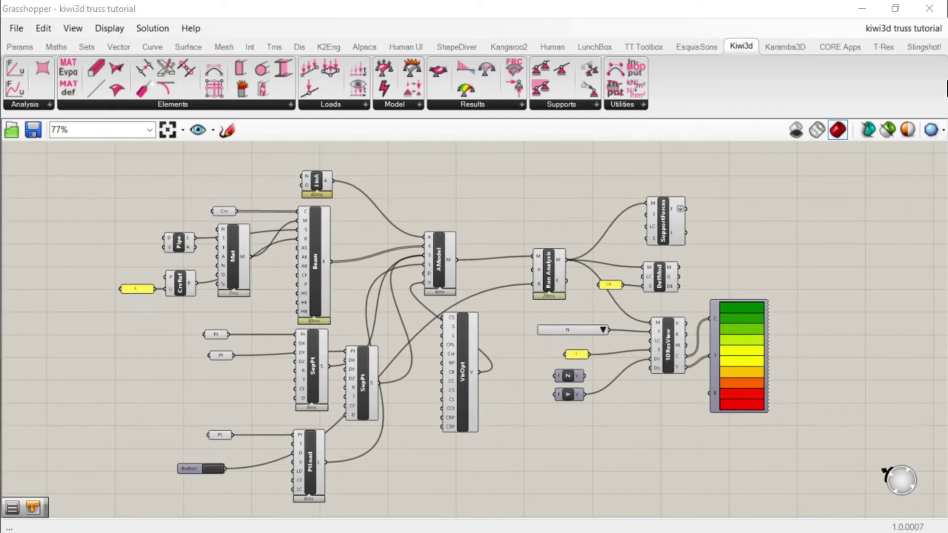
# Restore Grasshopper beside Rhino and orbit the analysed truss in the Perspective view
pyautogui.click(895, 8)
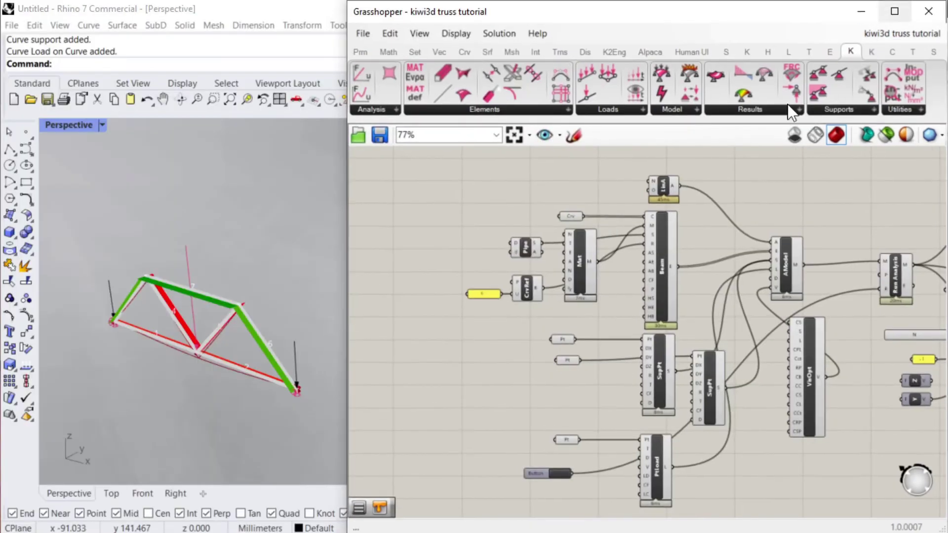
pyautogui.moveTo(212, 262); pyautogui.dragTo(176, 301, button='right')
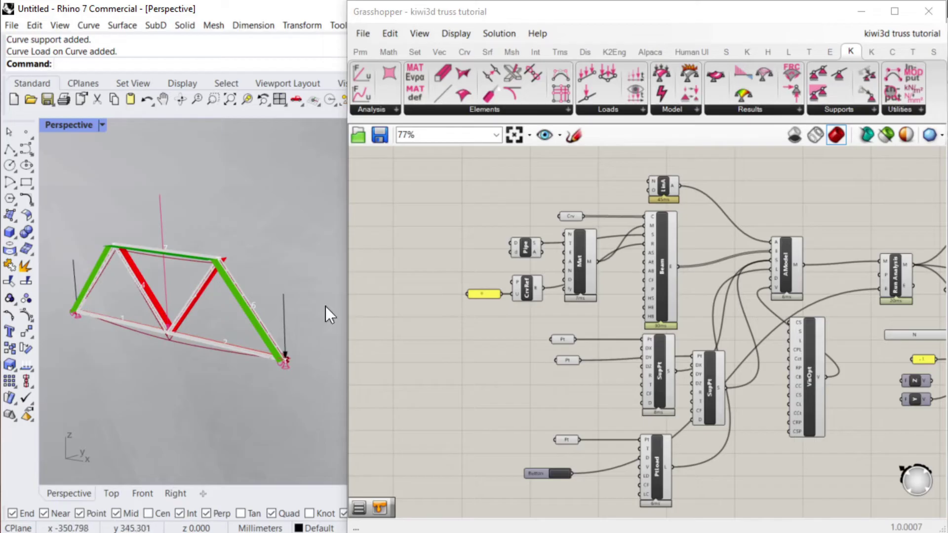
pyautogui.click(417, 242)
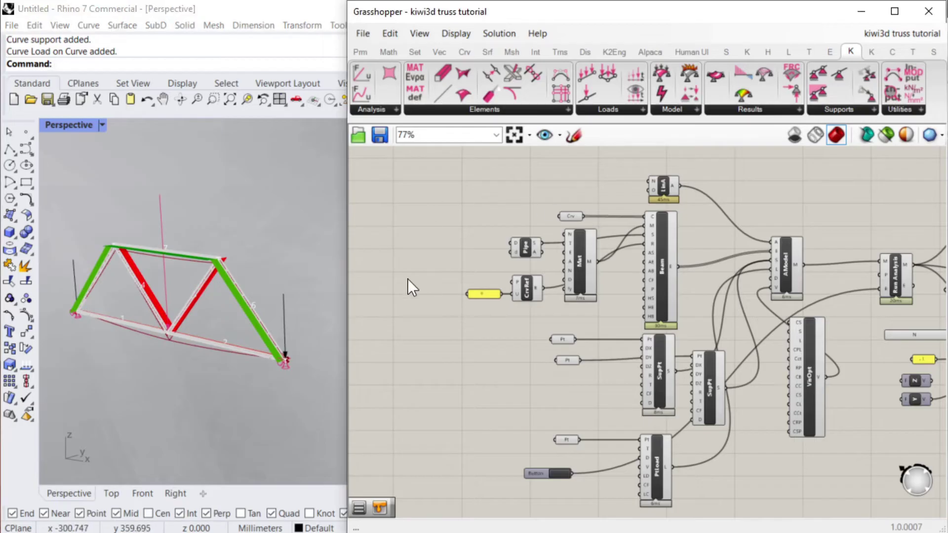
pyautogui.moveTo(269, 283); pyautogui.dragTo(243, 301, button='right')
pyautogui.click(455, 233)
pyautogui.scroll(-2, 456, 233)
# Zoom and pan around the Kiwi3d truss definition
pyautogui.scroll(5, 706, 313)
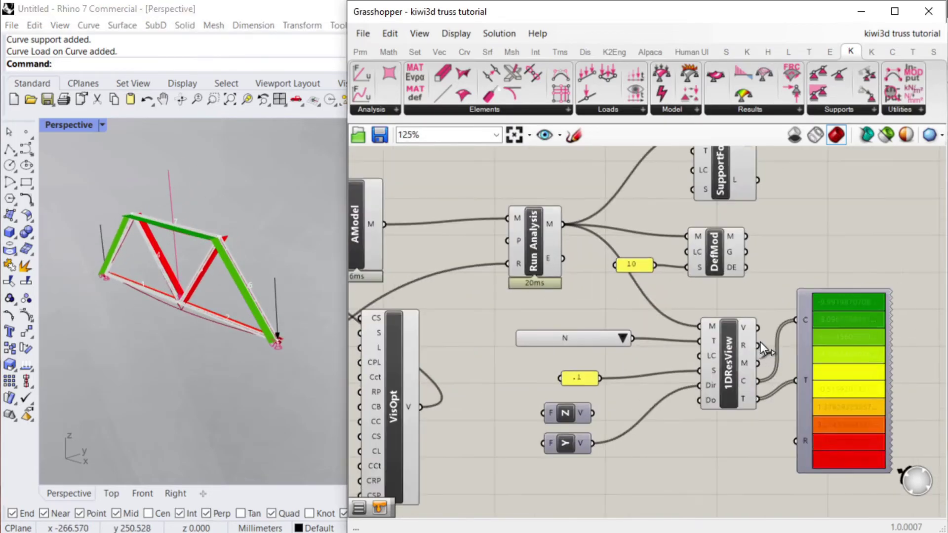
pyautogui.scroll(-4, 760, 345)
pyautogui.scroll(2, 694, 266)
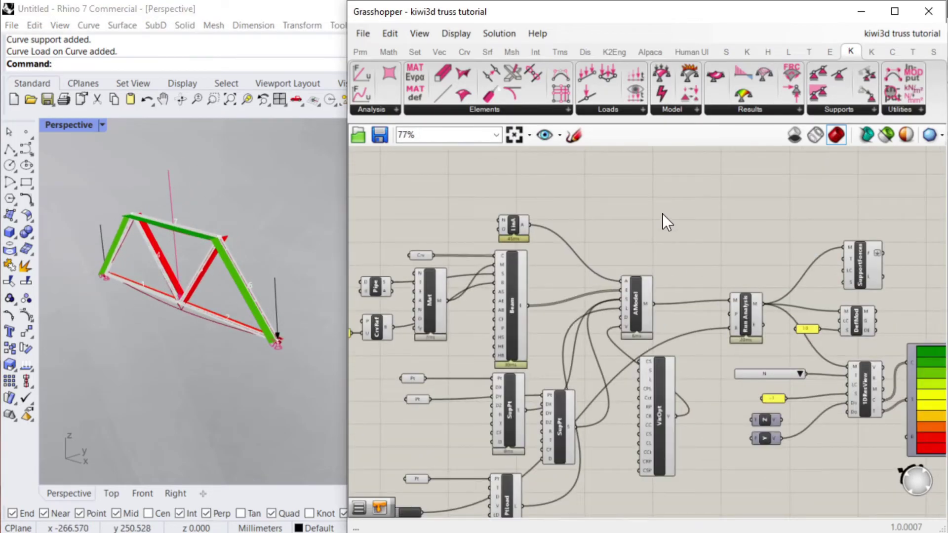
pyautogui.moveTo(662, 213); pyautogui.dragTo(674, 188, button='right')
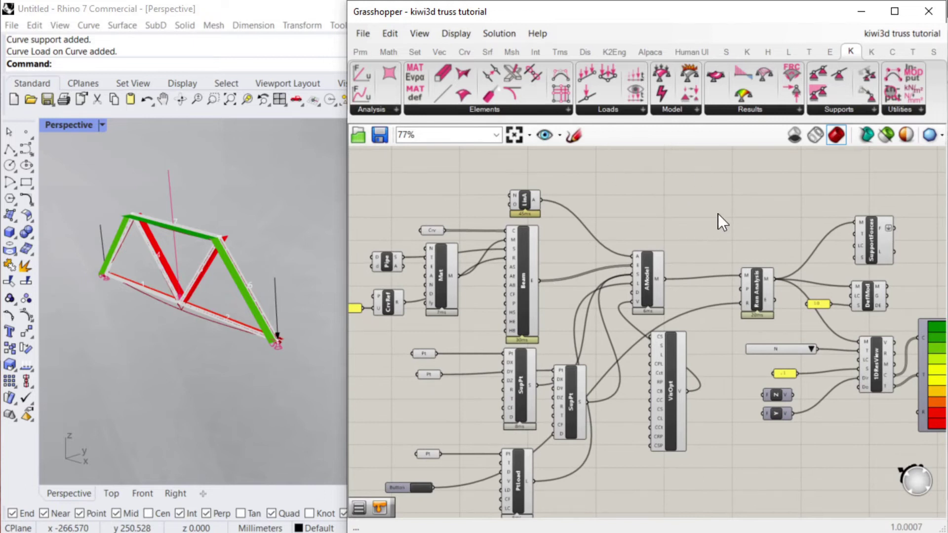
pyautogui.scroll(-2, 650, 265)
pyautogui.scroll(2, 711, 360)
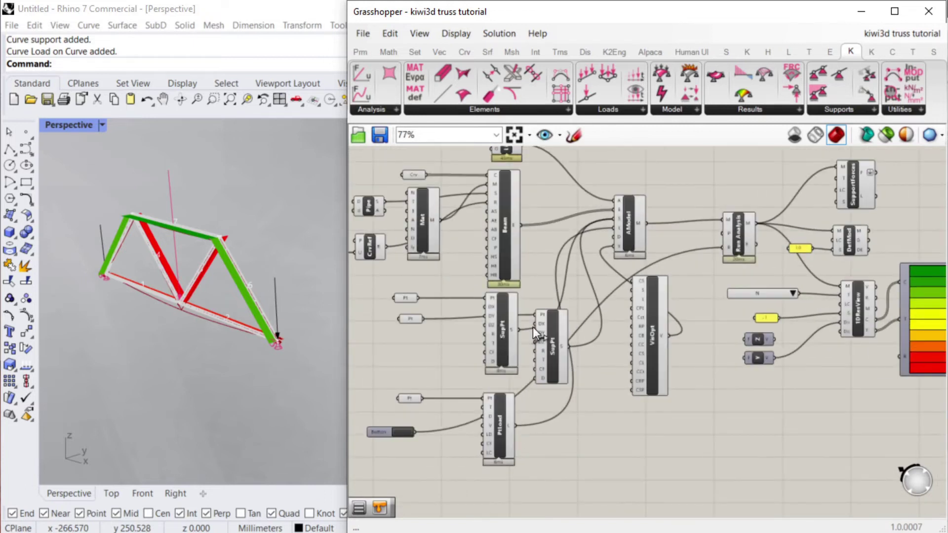
pyautogui.scroll(1, 619, 276)
pyautogui.scroll(-1, 592, 220)
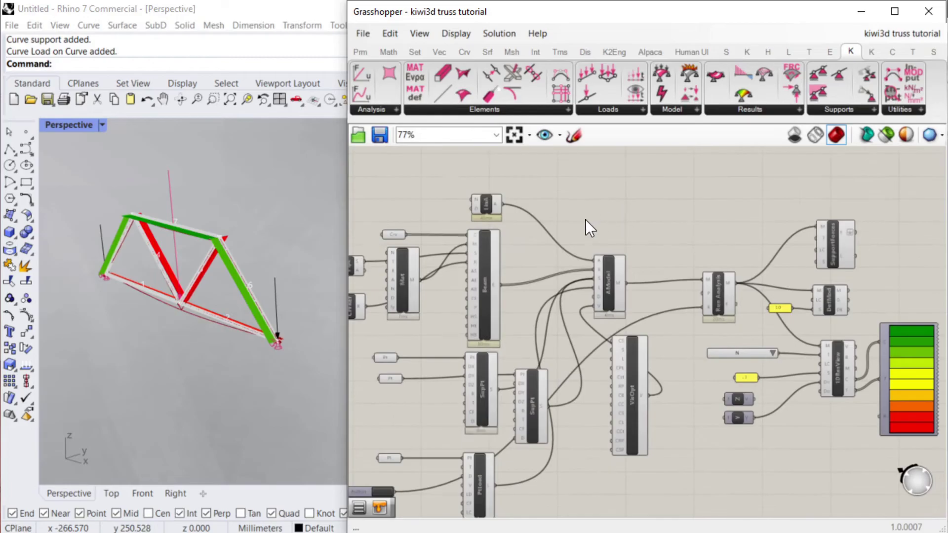
pyautogui.scroll(1, 478, 245)
pyautogui.scroll(-1, 644, 213)
pyautogui.scroll(1, 457, 230)
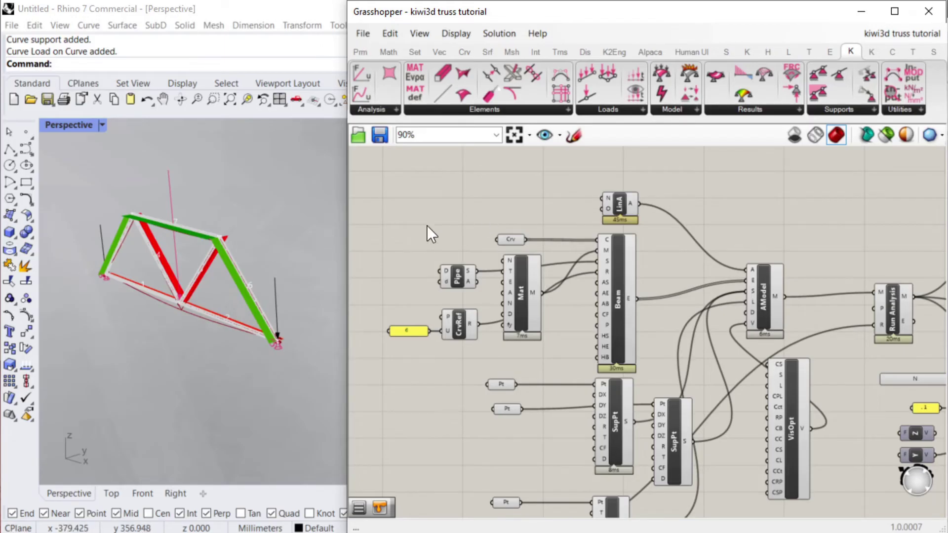
pyautogui.moveTo(458, 205); pyautogui.dragTo(424, 174, button='right')
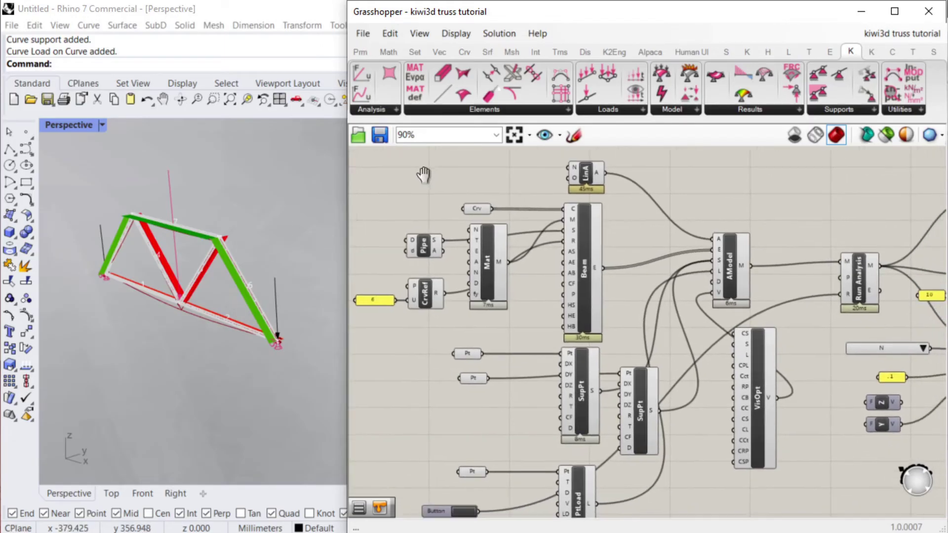
# Select and then deselect the Crv curve parameter feeding the Beam component
pyautogui.click(472, 207)
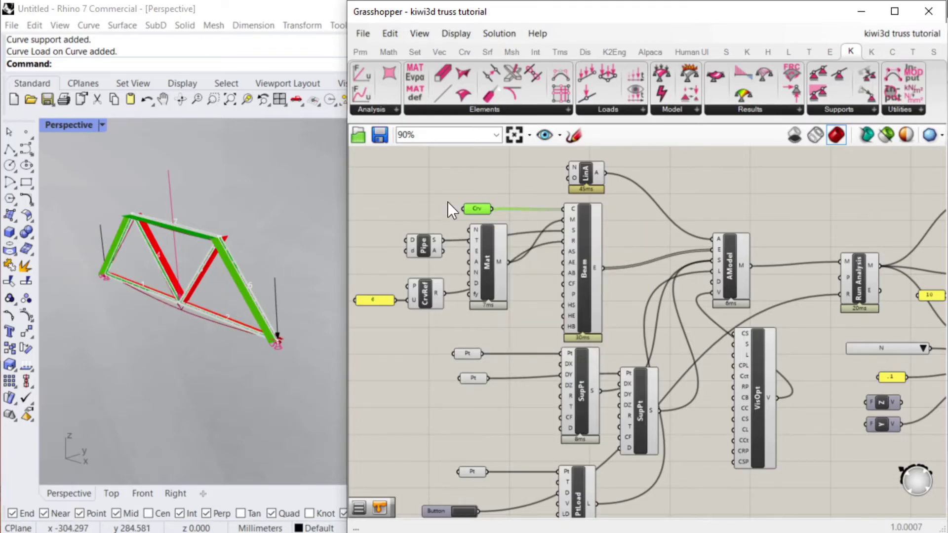
pyautogui.click(444, 182)
pyautogui.scroll(-3, 427, 277)
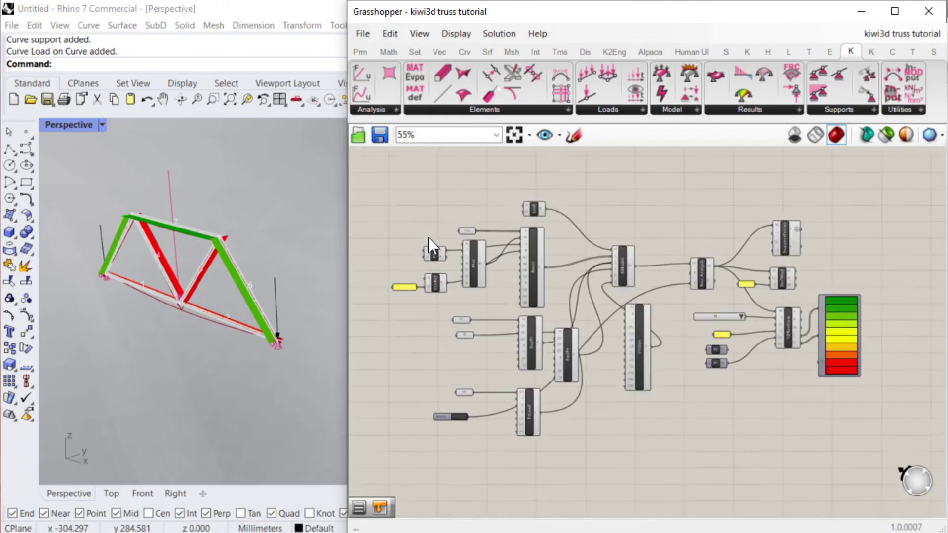
pyautogui.scroll(2, 508, 288)
pyautogui.scroll(-2, 549, 262)
pyautogui.scroll(1, 485, 266)
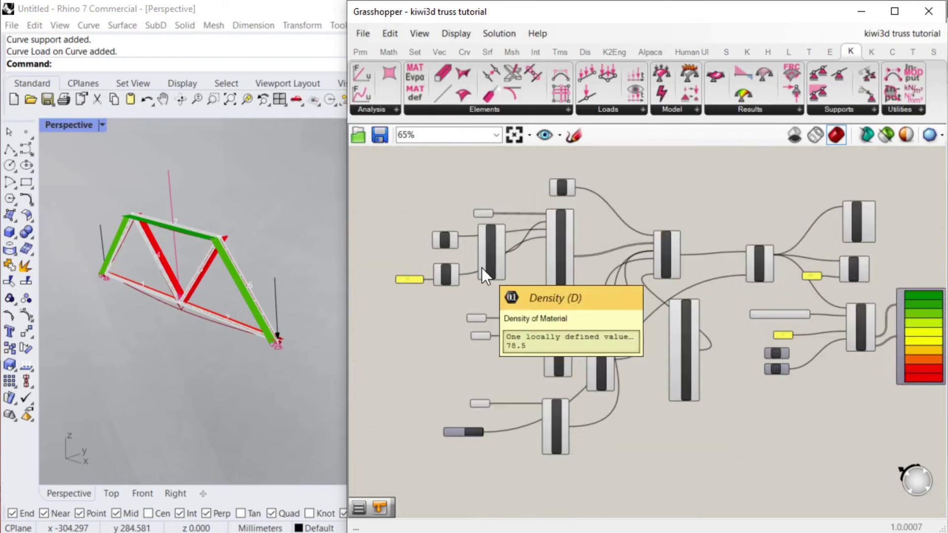
pyautogui.scroll(1, 412, 209)
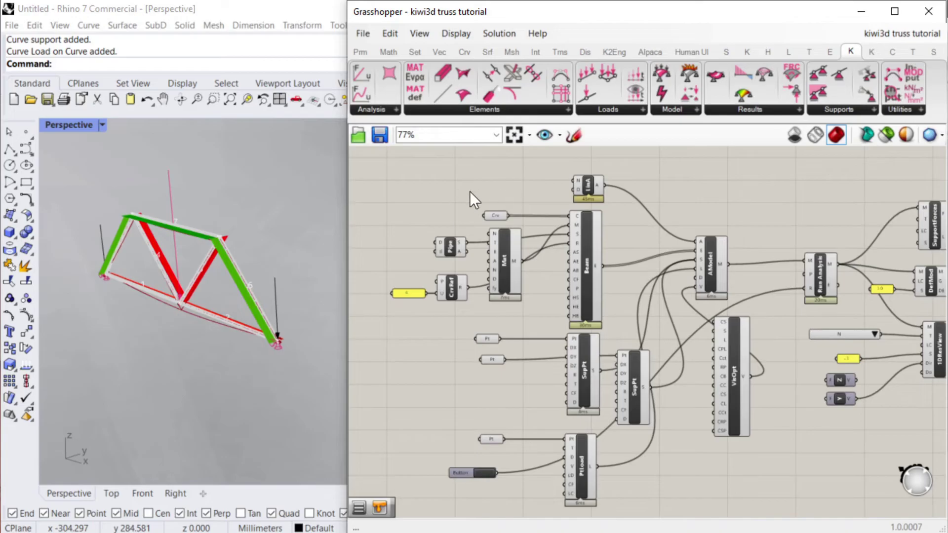
# Reframe the canvas to show the whole truss definition with its colour legend
pyautogui.moveTo(685, 212); pyautogui.dragTo(670, 213, button='right')
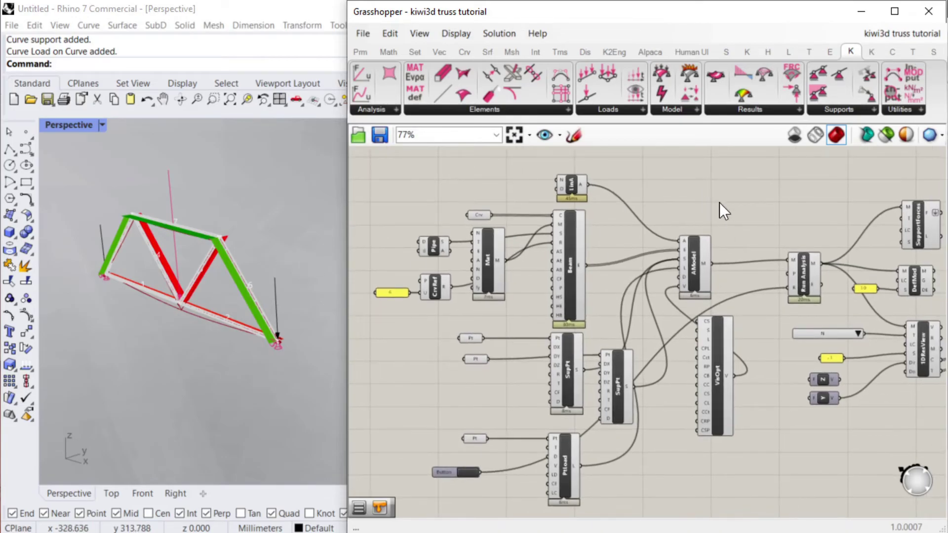
pyautogui.scroll(-3, 627, 238)
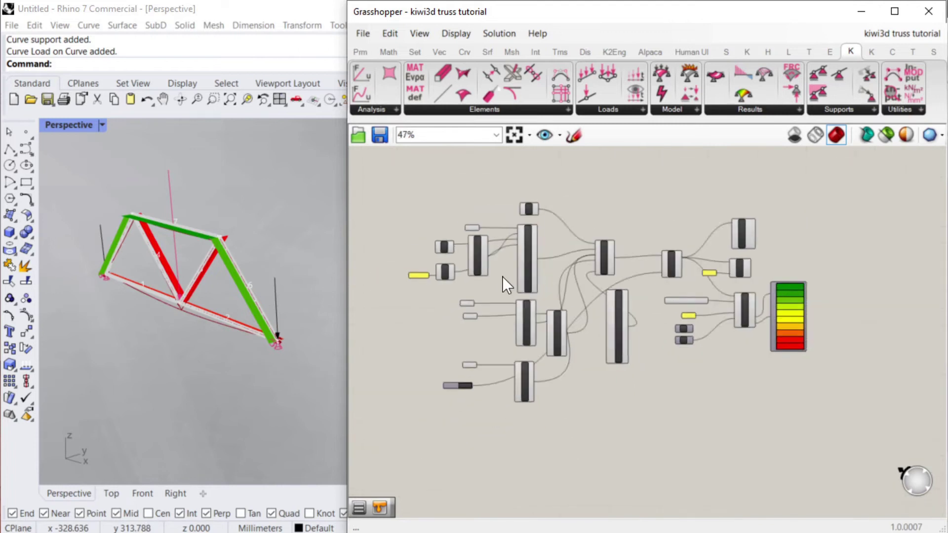
pyautogui.scroll(3, 594, 212)
pyautogui.scroll(-1, 594, 212)
pyautogui.moveTo(600, 209); pyautogui.dragTo(617, 189, button='right')
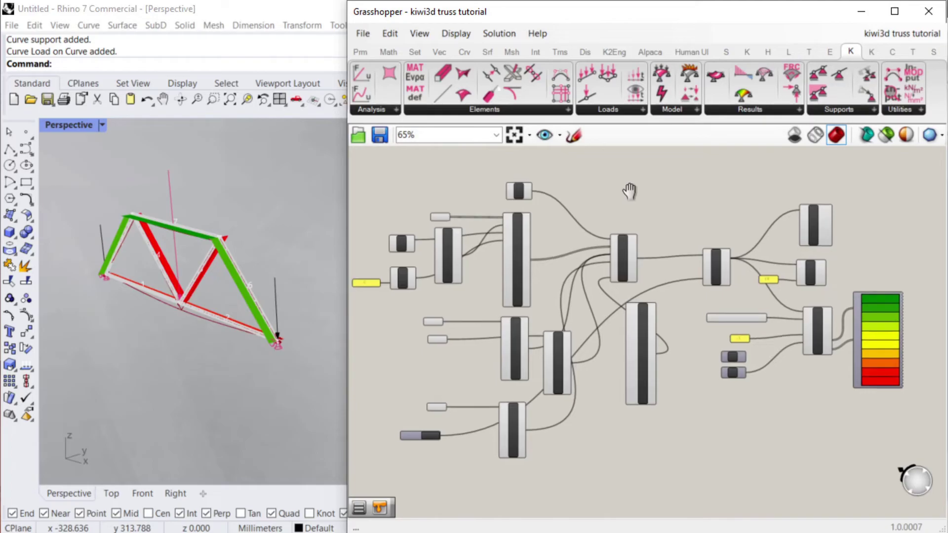
pyautogui.moveTo(628, 188); pyautogui.dragTo(642, 182, button='right')
pyautogui.scroll(2, 689, 346)
pyautogui.scroll(-2, 729, 320)
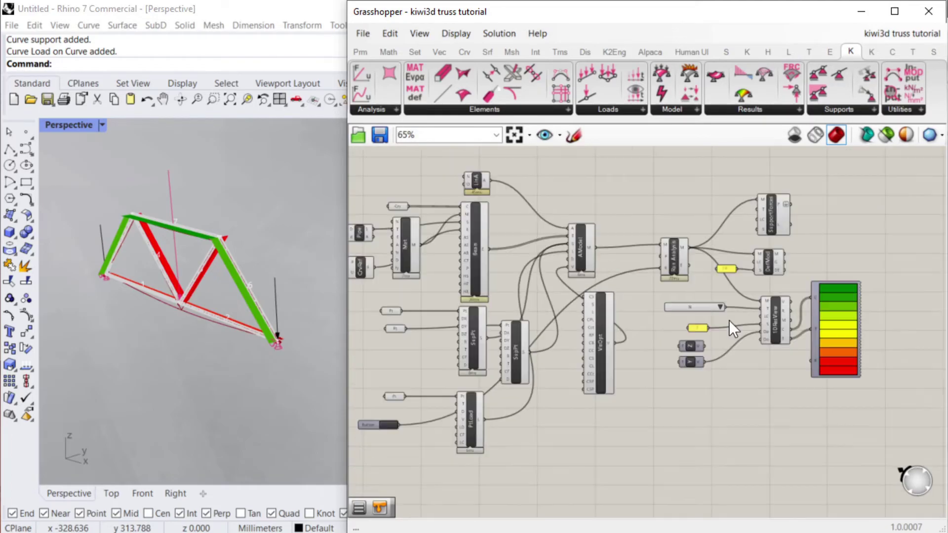
pyautogui.scroll(3, 729, 320)
pyautogui.scroll(-2, 800, 320)
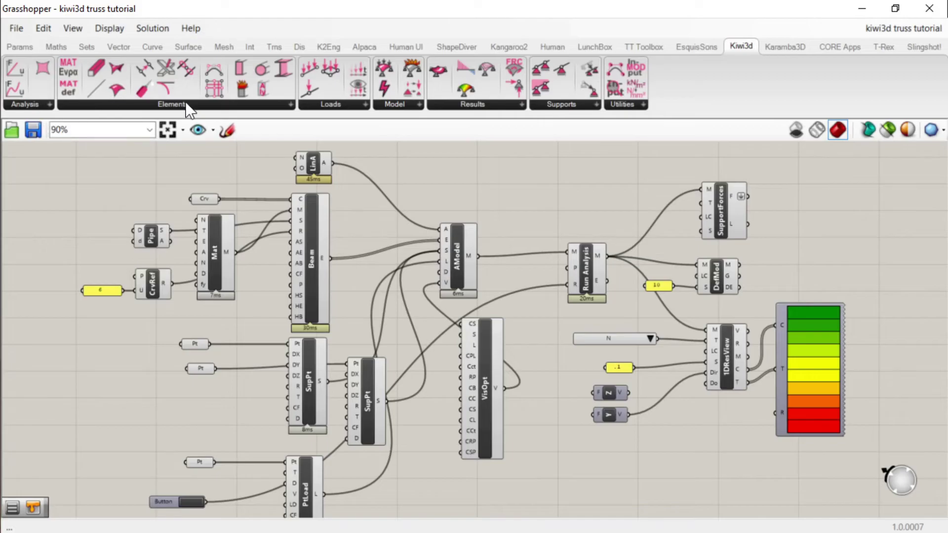
pyautogui.click(40, 105)
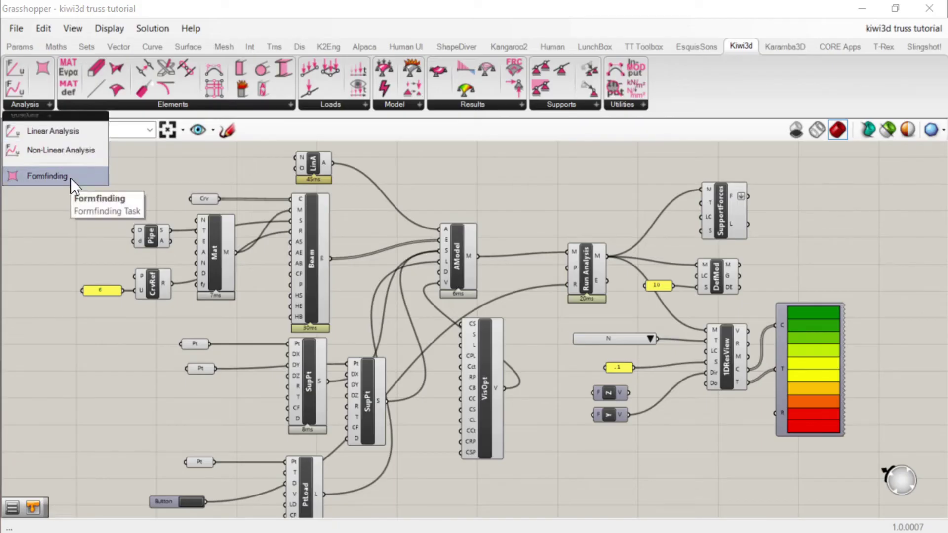
pyautogui.click(120, 103)
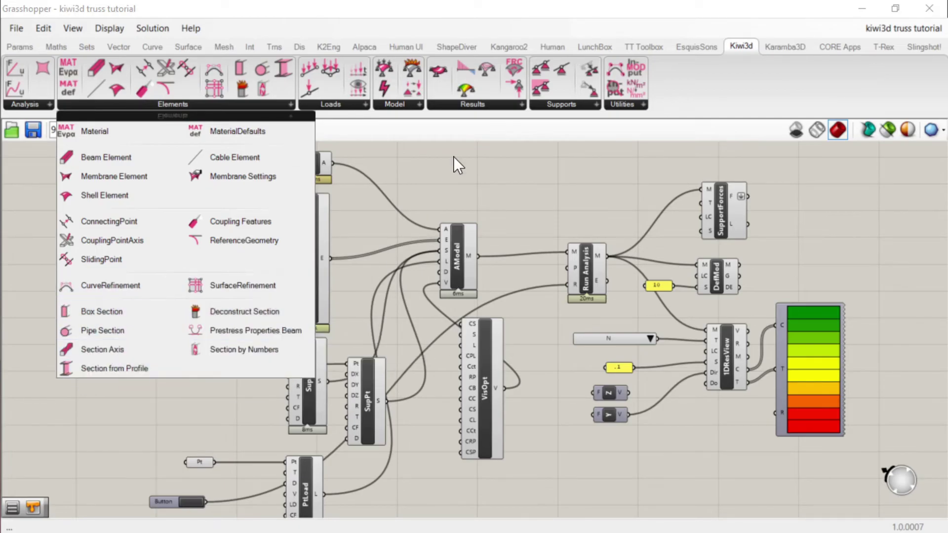
pyautogui.click(338, 105)
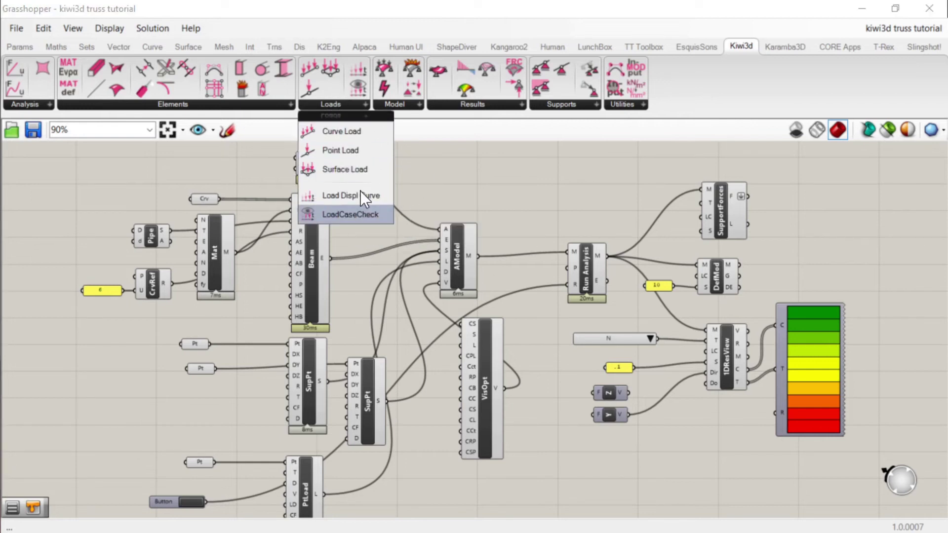
pyautogui.click(413, 105)
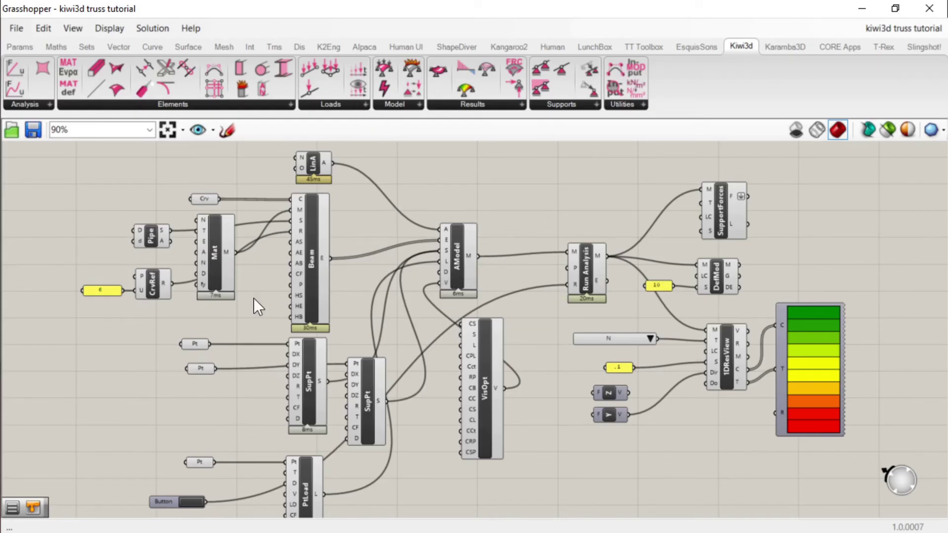
# Restore Grasshopper to half-screen and orbit the whole truss in Rhino's Perspective view
pyautogui.click(895, 8)
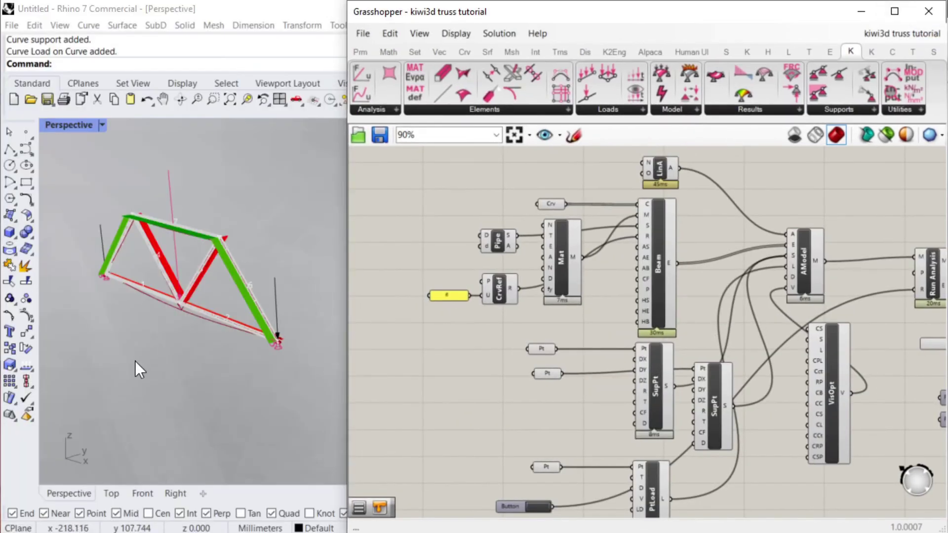
pyautogui.scroll(5, 183, 294)
pyautogui.scroll(-3, 170, 316)
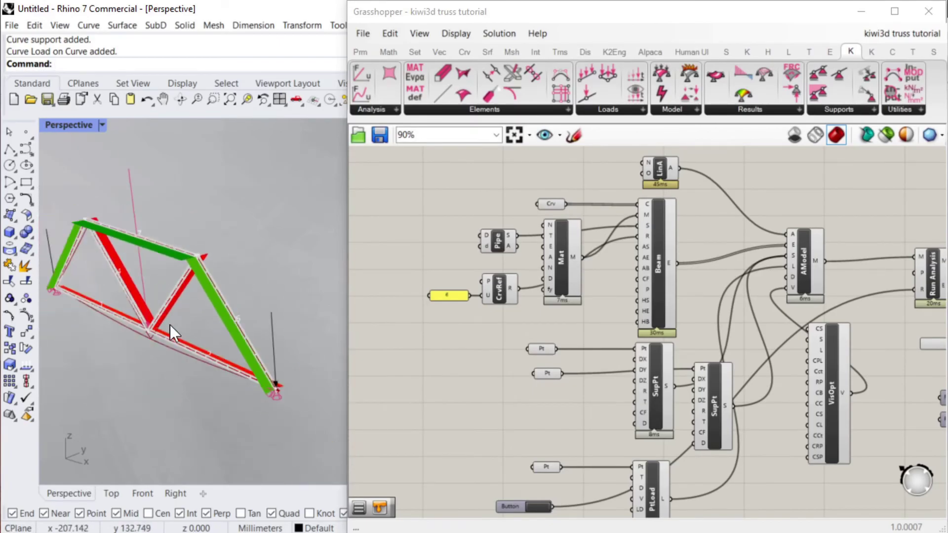
pyautogui.moveTo(170, 325); pyautogui.dragTo(236, 326, button='right')
pyautogui.scroll(5, 237, 325)
pyautogui.scroll(-5, 236, 325)
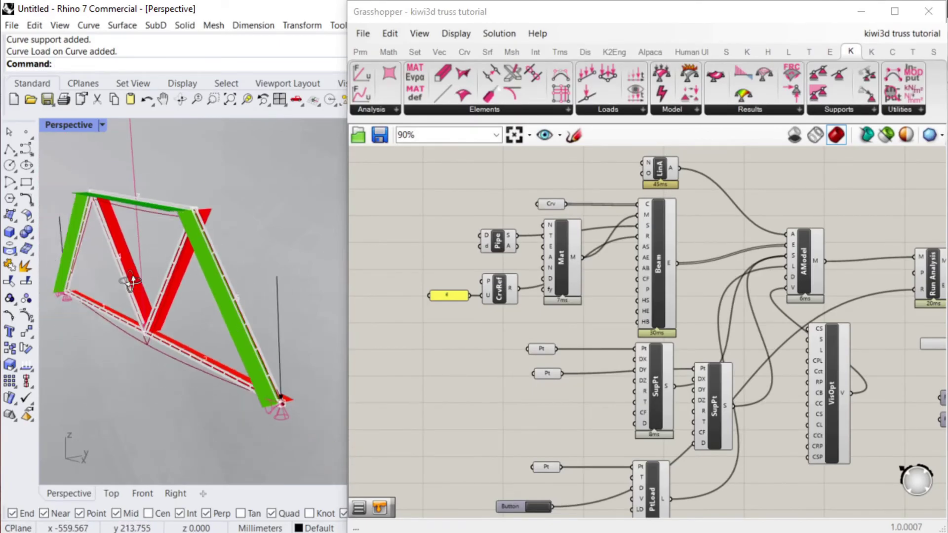
pyautogui.moveTo(126, 274); pyautogui.dragTo(282, 206, button='right')
pyautogui.scroll(3, 248, 219)
pyautogui.scroll(-3, 252, 241)
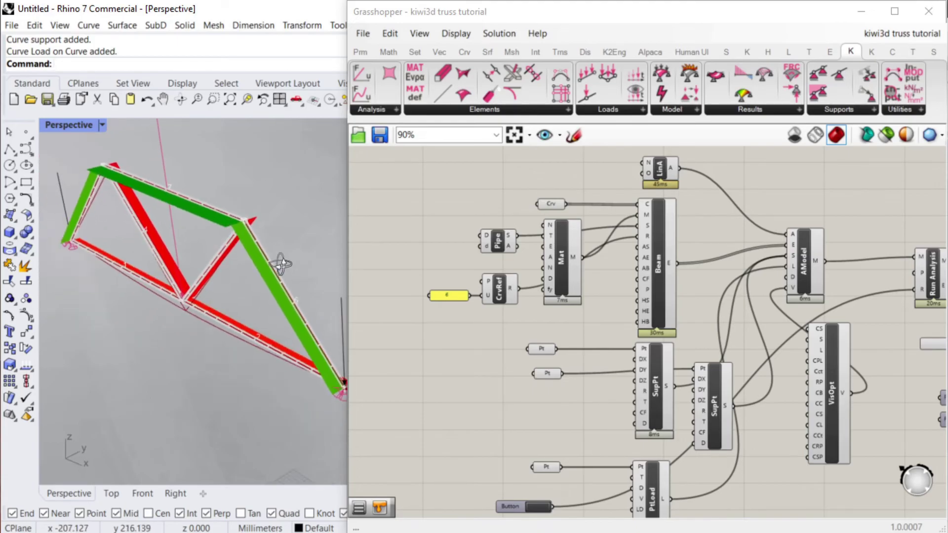
pyautogui.moveTo(204, 285); pyautogui.dragTo(266, 302, button='right')
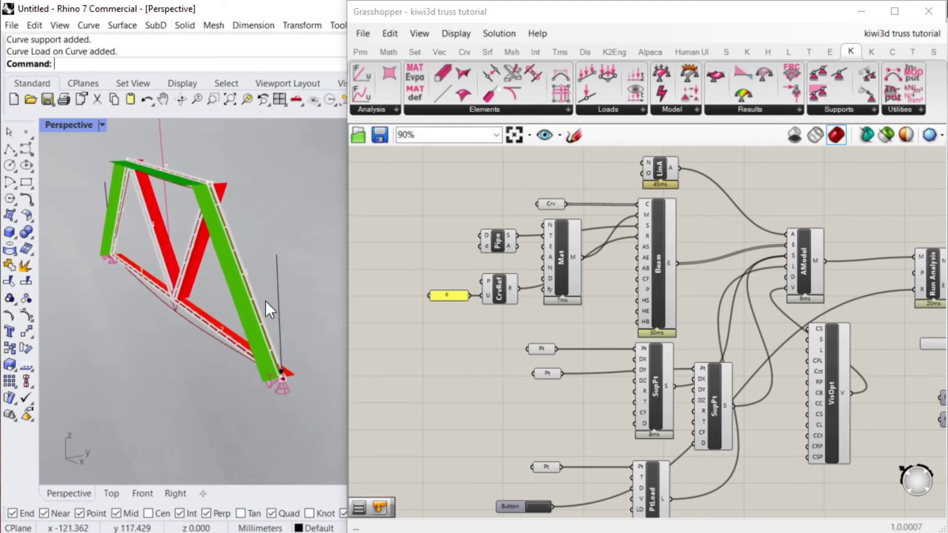
# Turn the truss to a flatter side view, then maximize Grasshopper again
pyautogui.scroll(5, 309, 429)
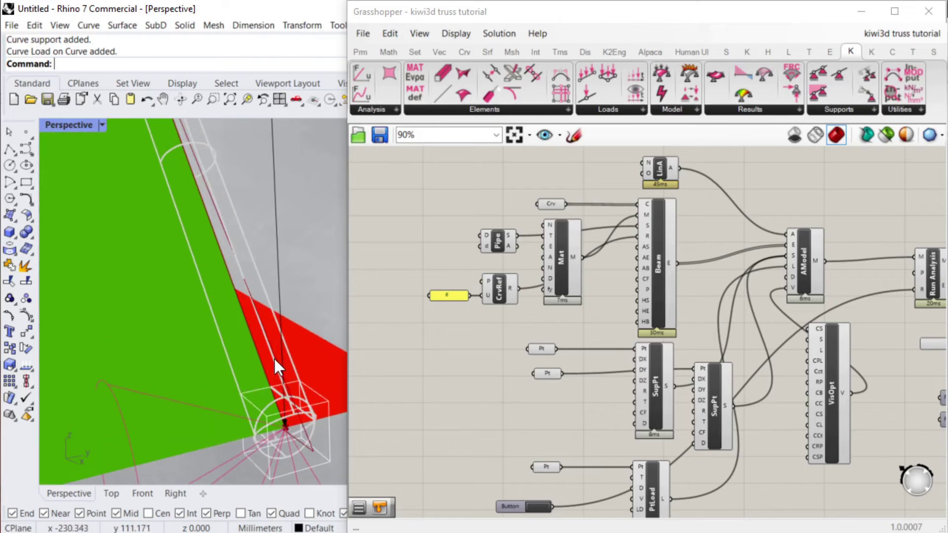
pyautogui.scroll(-4, 229, 337)
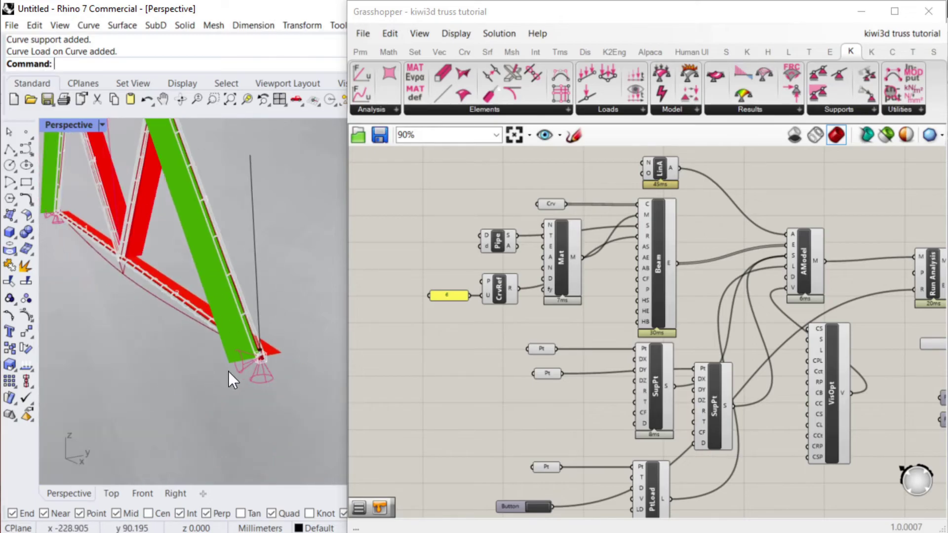
pyautogui.scroll(-2, 228, 371)
pyautogui.moveTo(126, 334); pyautogui.dragTo(173, 324, button='right')
pyautogui.scroll(3, 154, 282)
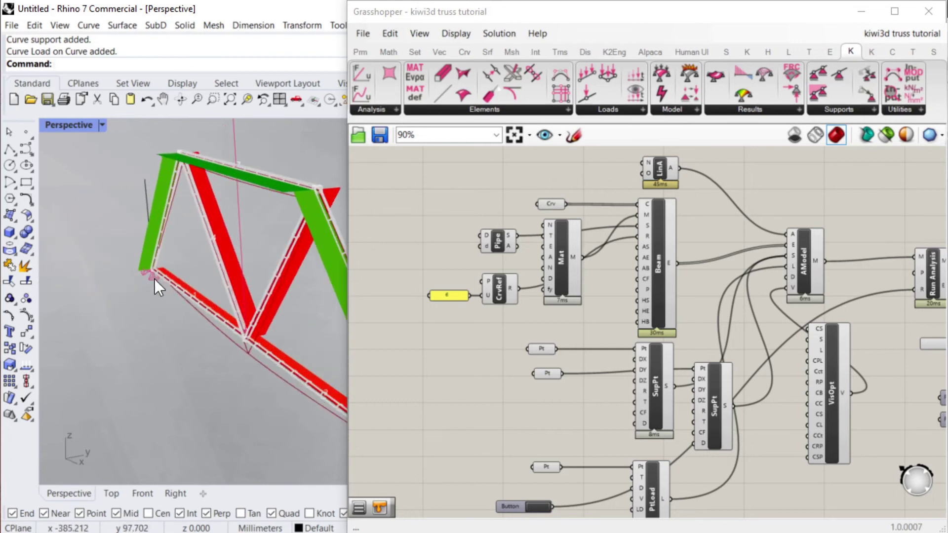
pyautogui.scroll(-3, 178, 291)
pyautogui.scroll(4, 208, 298)
pyautogui.scroll(-4, 207, 297)
pyautogui.moveTo(224, 293); pyautogui.dragTo(296, 286, button='right')
pyautogui.click(608, 181)
pyautogui.click(894, 11)
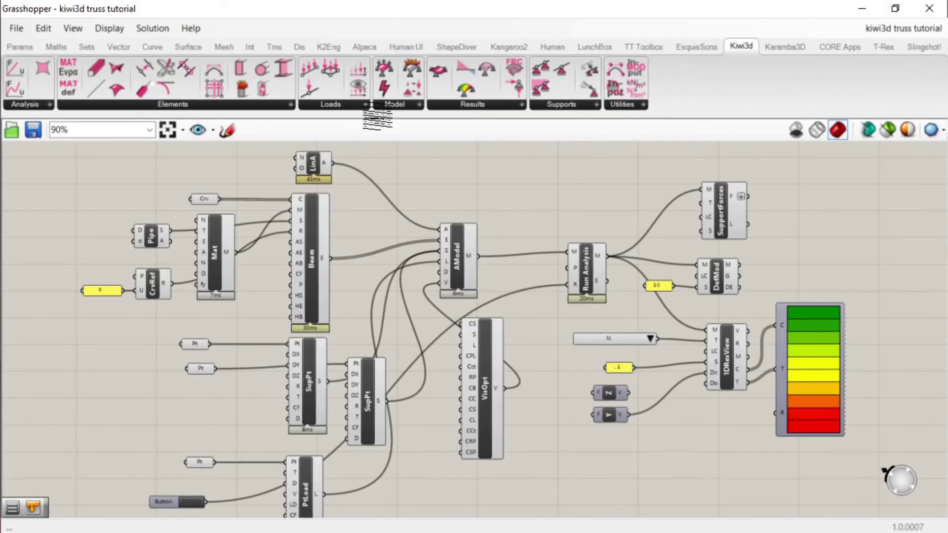
# Browse the full Kiwi3d Results component list and zoom in on the canvas
pyautogui.click(440, 105)
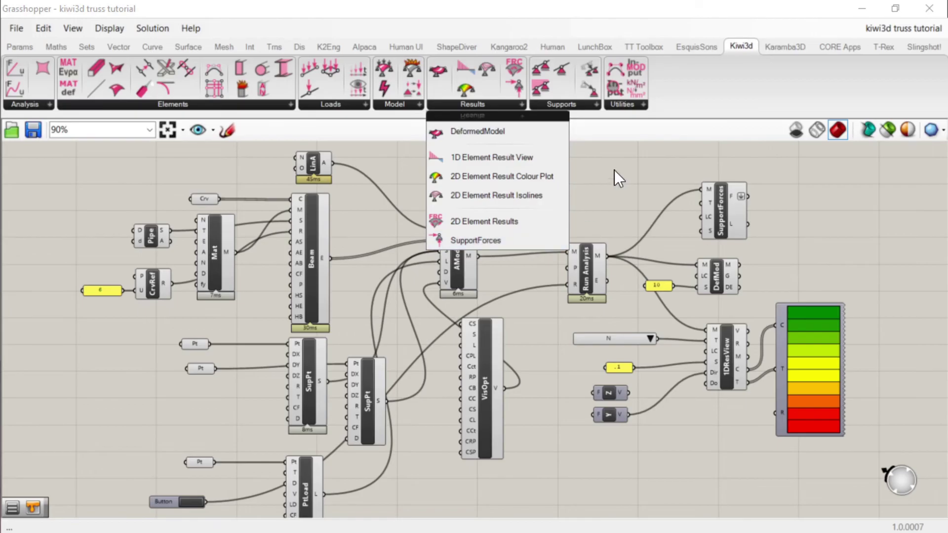
pyautogui.scroll(3, 844, 375)
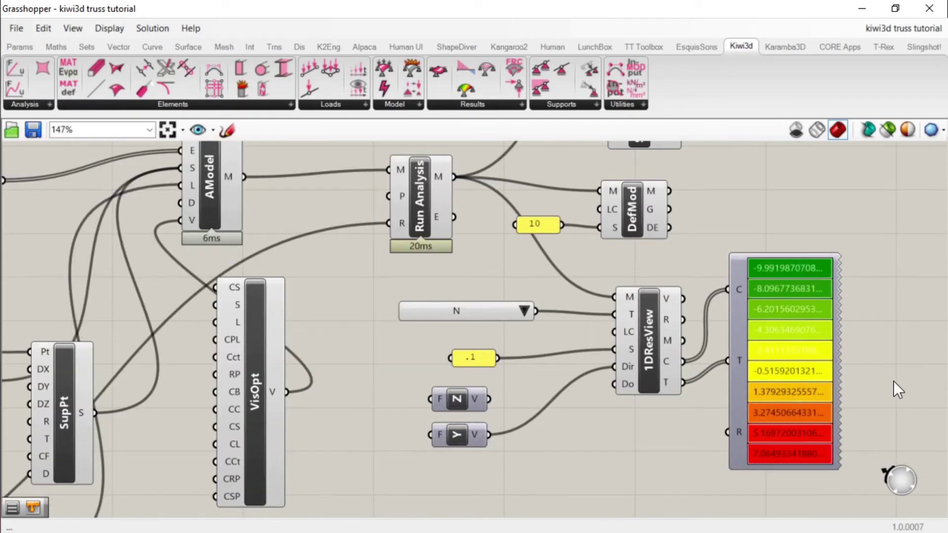
pyautogui.scroll(1, 891, 380)
pyautogui.scroll(-2, 359, 213)
pyautogui.scroll(2, 565, 281)
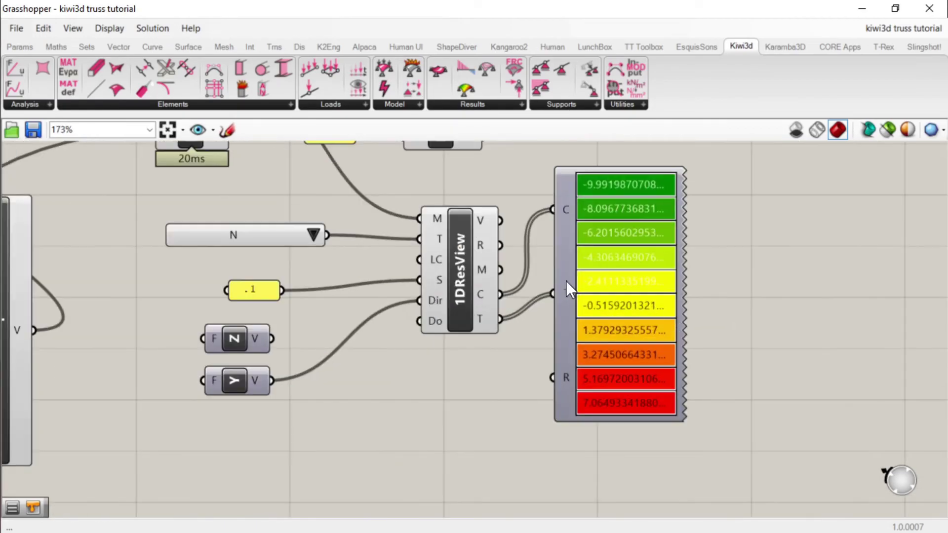
# Move the colour legend lower and slightly right, checking the Params Util list on the way
pyautogui.moveTo(605, 253); pyautogui.dragTo(602, 317)
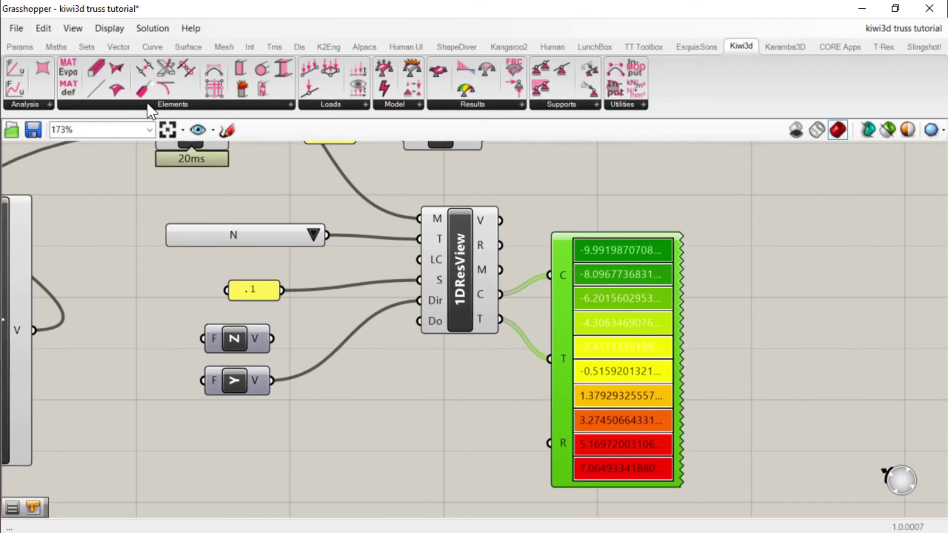
pyautogui.click(15, 44)
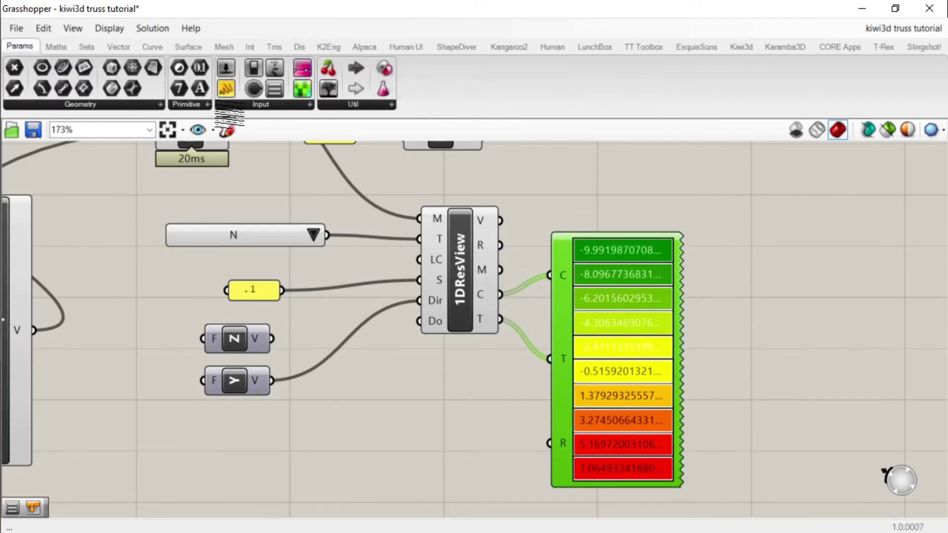
pyautogui.click(347, 105)
pyautogui.click(644, 172)
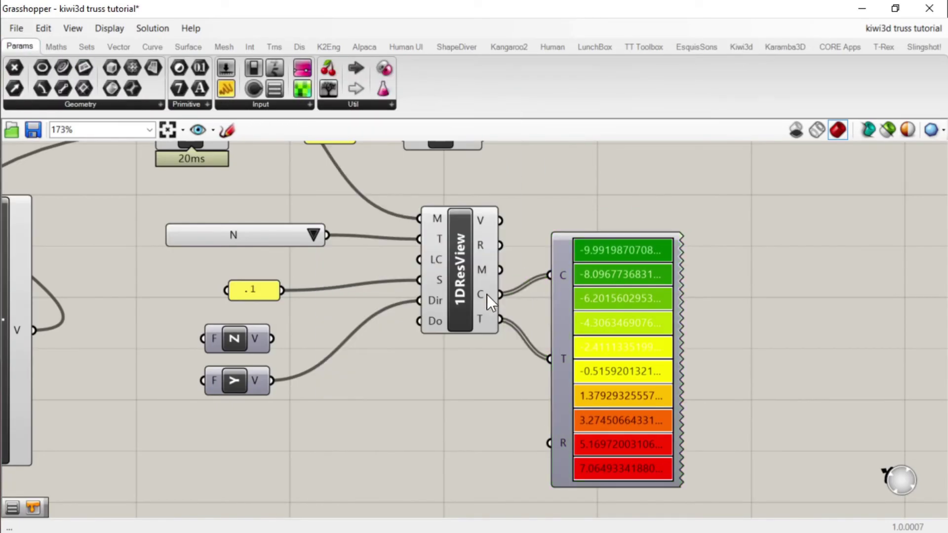
pyautogui.moveTo(612, 282); pyautogui.dragTo(627, 280)
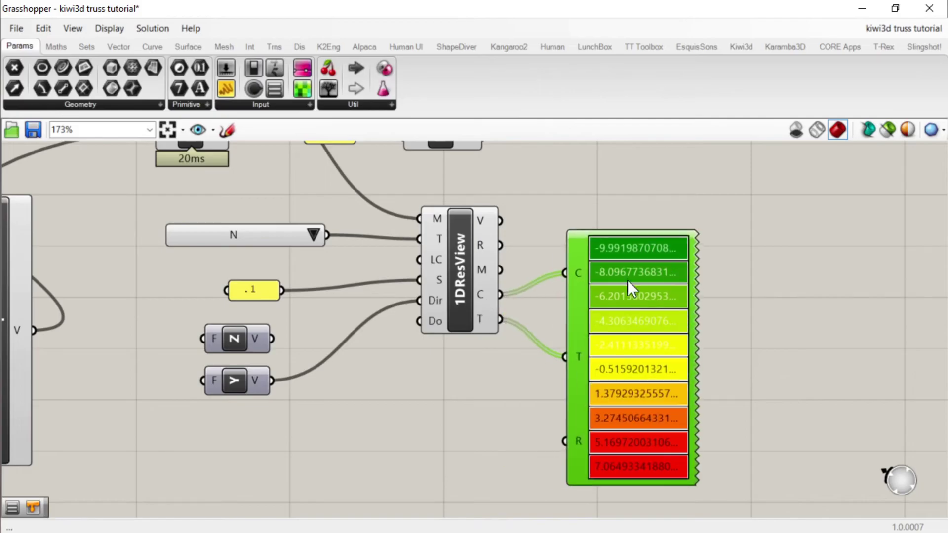
pyautogui.click(733, 302)
# Frame the whole definition and browse the Kiwi3d Utilities component list
pyautogui.scroll(-5, 733, 346)
pyautogui.scroll(2, 635, 313)
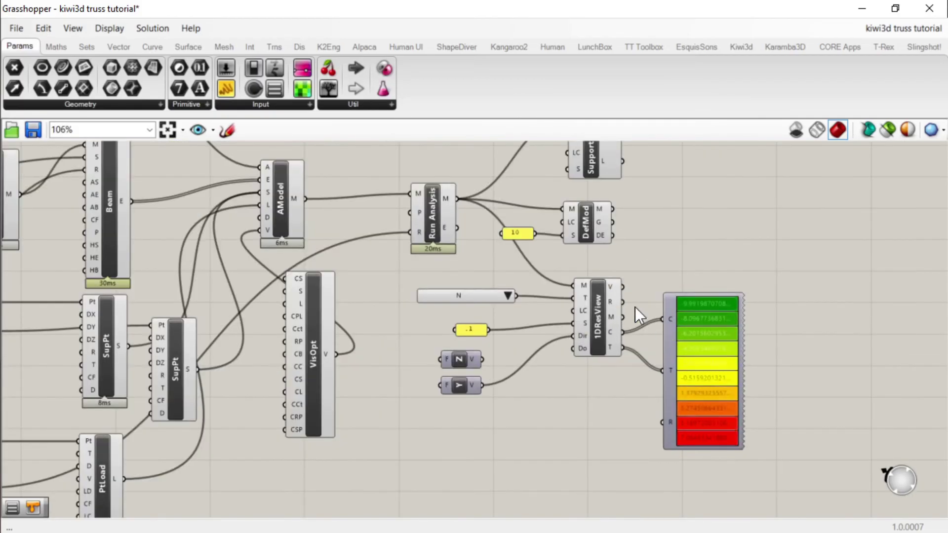
pyautogui.scroll(-2, 372, 158)
pyautogui.scroll(3, 720, 240)
pyautogui.moveTo(720, 240); pyautogui.dragTo(579, 266, button='right')
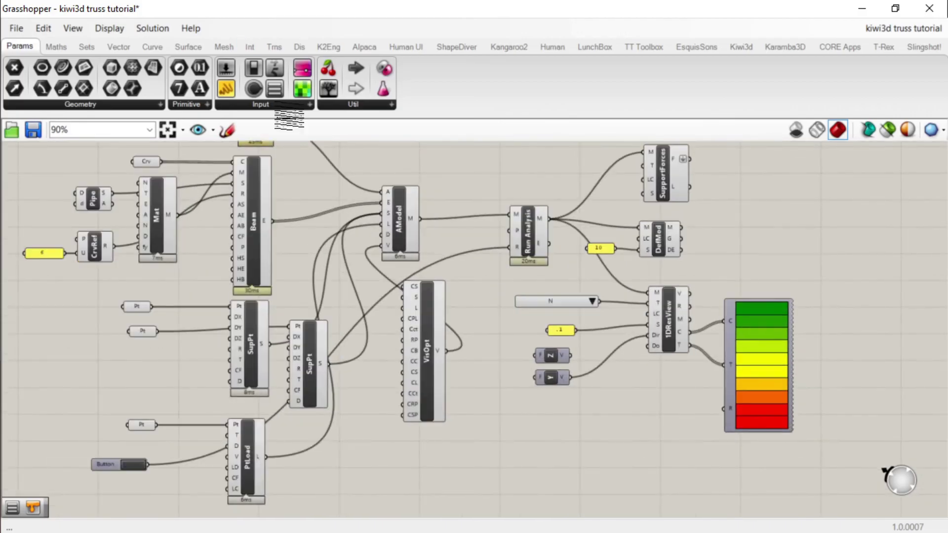
pyautogui.click(741, 46)
pyautogui.click(618, 103)
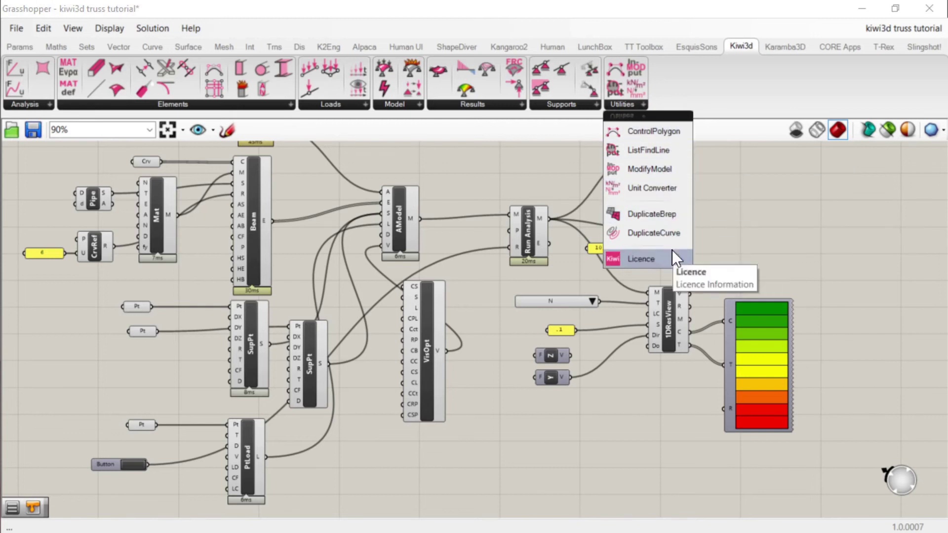
pyautogui.scroll(-3, 617, 295)
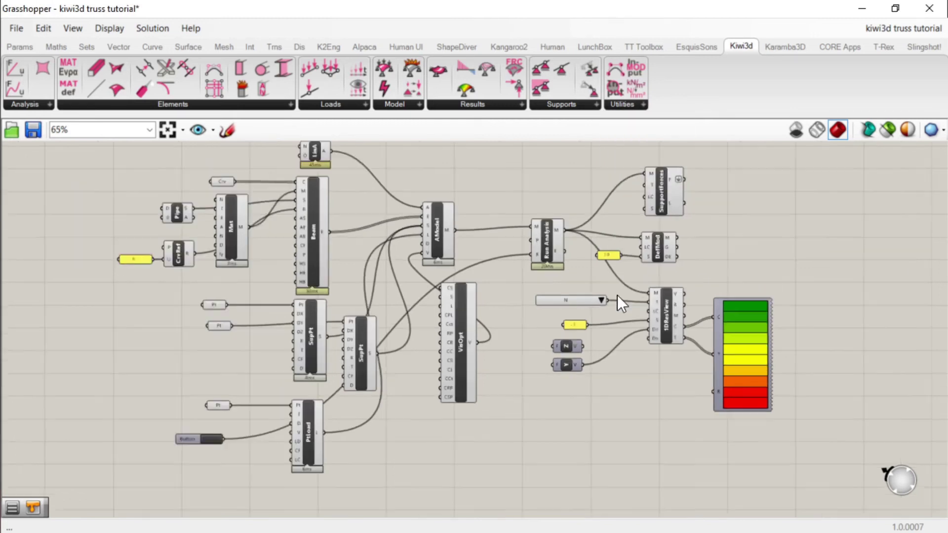
pyautogui.scroll(-1, 617, 295)
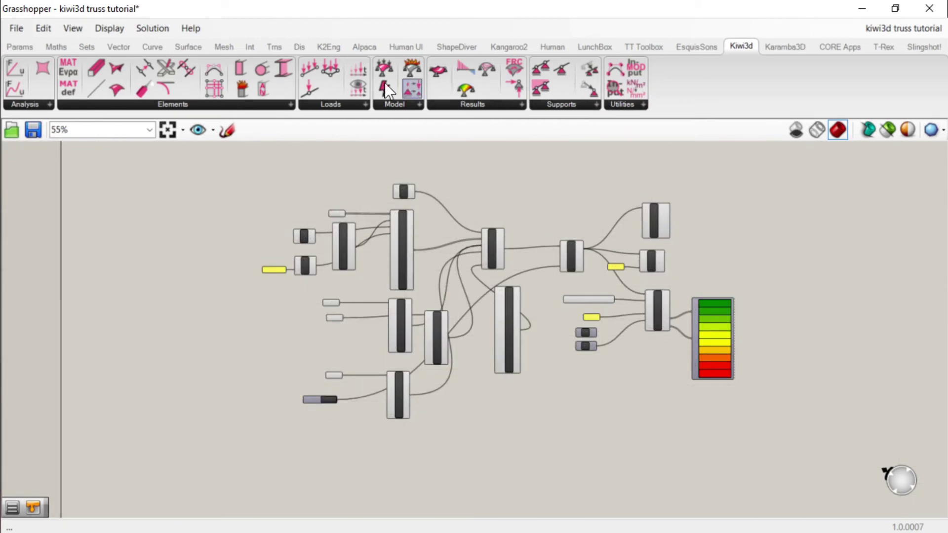
pyautogui.scroll(2, 600, 198)
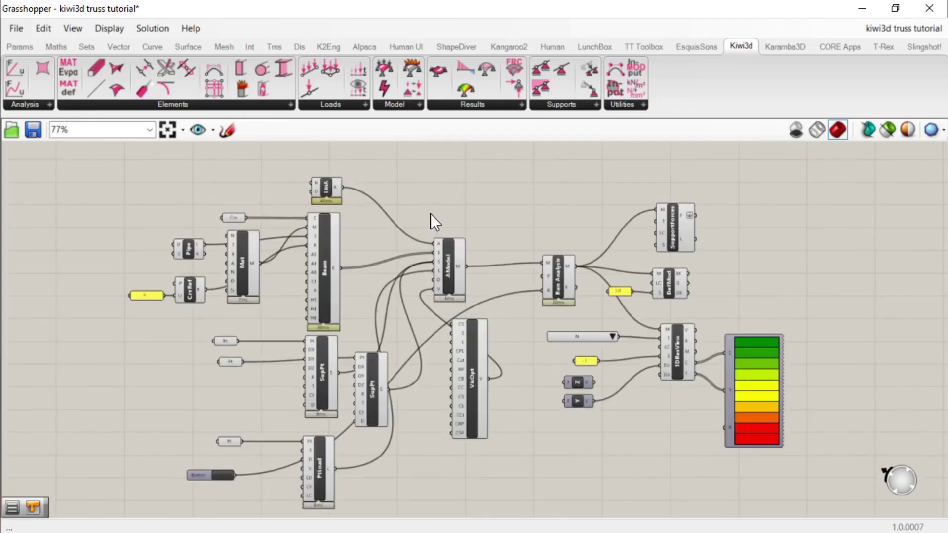
pyautogui.scroll(1, 462, 217)
pyautogui.scroll(-1, 494, 277)
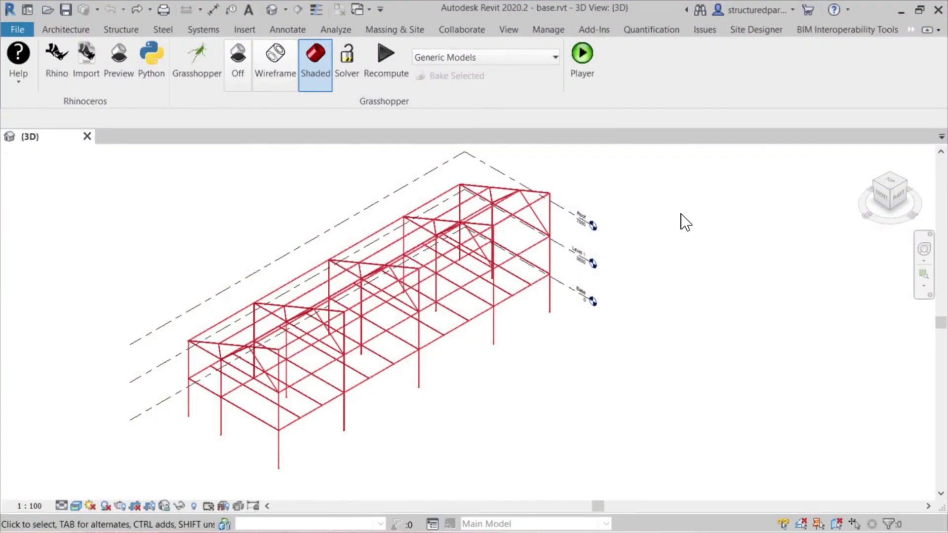
# Zoom in and out on the steel frame in Revit's 3D view
pyautogui.scroll(-1, 304, 295)
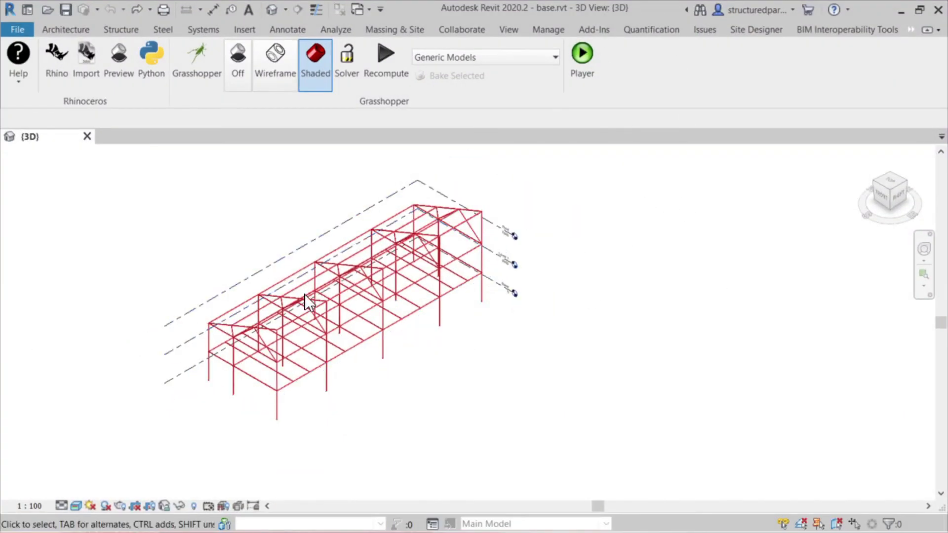
pyautogui.scroll(2, 303, 295)
pyautogui.scroll(-1, 413, 235)
pyautogui.scroll(1, 413, 235)
pyautogui.scroll(-1, 169, 214)
pyautogui.scroll(-1, 508, 219)
pyautogui.scroll(1, 507, 218)
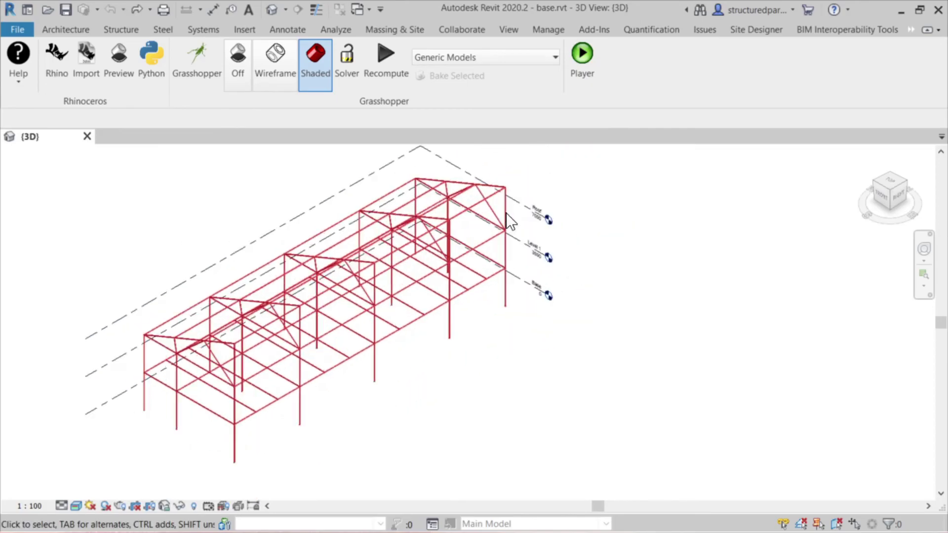
pyautogui.scroll(1, 217, 225)
pyautogui.scroll(-1, 242, 238)
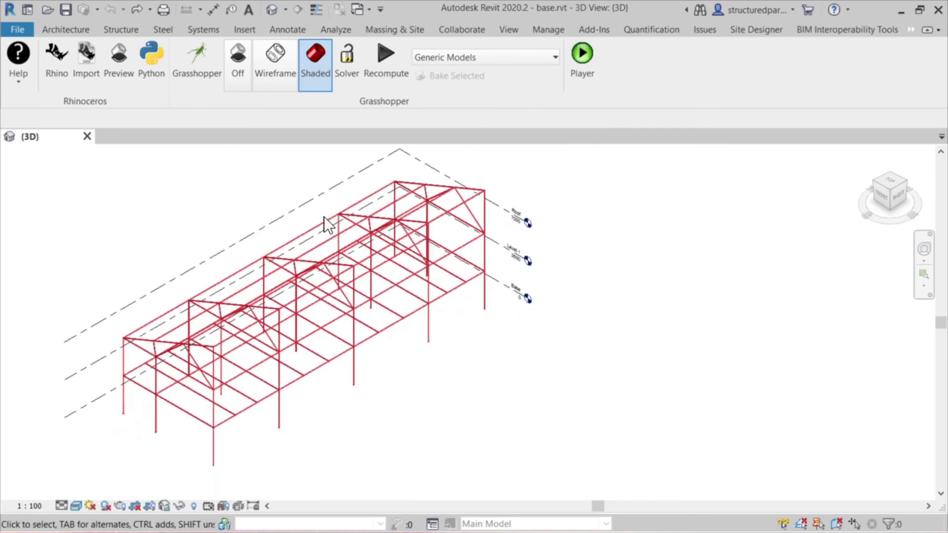
pyautogui.scroll(1, 331, 218)
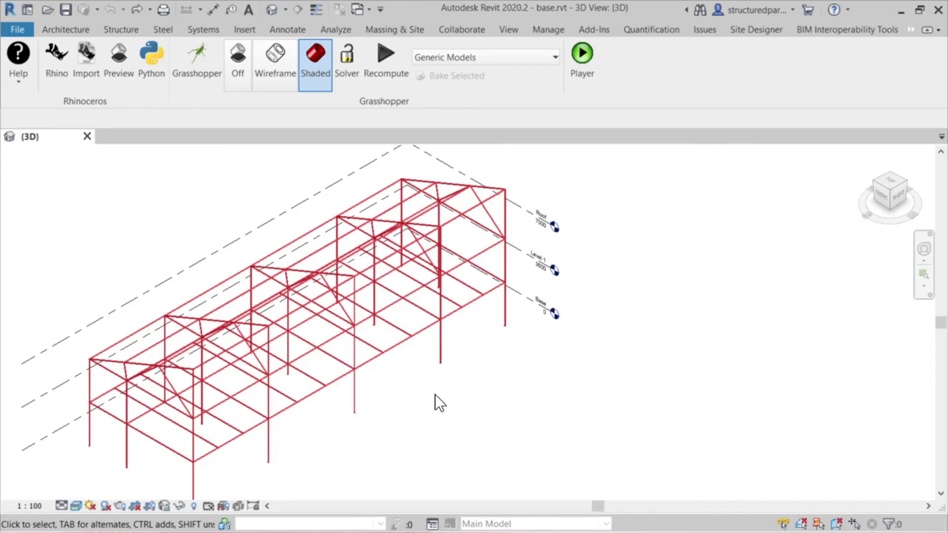
# Orbit the multi-bay steel frame to inspect it from several angles
pyautogui.keyDown('shift'); pyautogui.moveTo(434, 395); pyautogui.dragTo(416, 368, button='middle'); pyautogui.keyUp('shift')
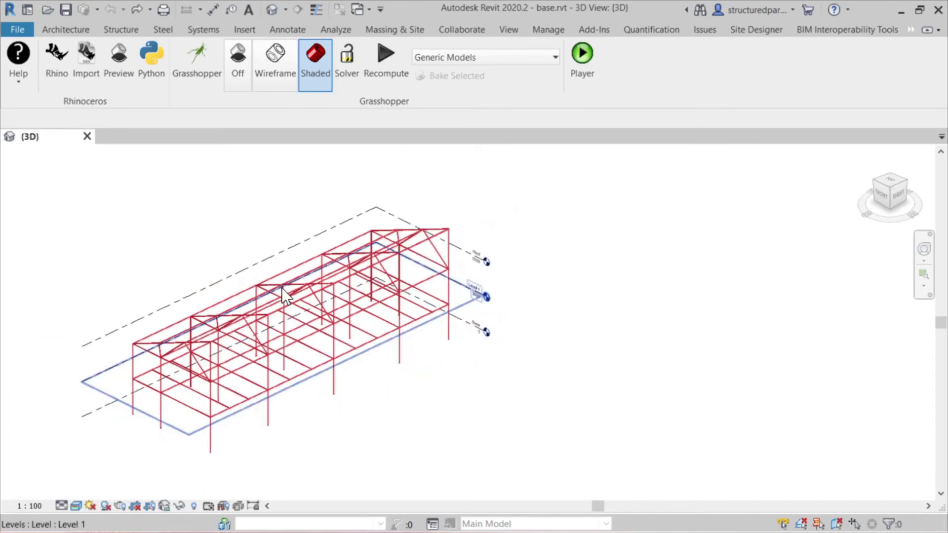
pyautogui.keyDown('shift'); pyautogui.moveTo(282, 297); pyautogui.dragTo(317, 318, button='middle'); pyautogui.keyUp('shift')
pyautogui.scroll(1, 318, 320)
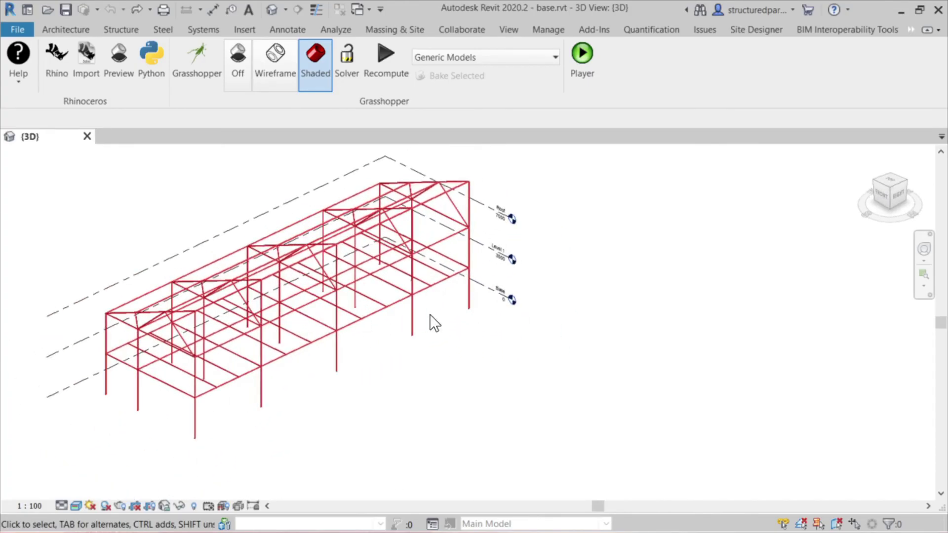
pyautogui.keyDown('shift'); pyautogui.moveTo(390, 376); pyautogui.dragTo(459, 291, button='middle'); pyautogui.keyUp('shift')
pyautogui.keyDown('shift'); pyautogui.moveTo(601, 273); pyautogui.dragTo(540, 291, button='middle'); pyautogui.keyUp('shift')
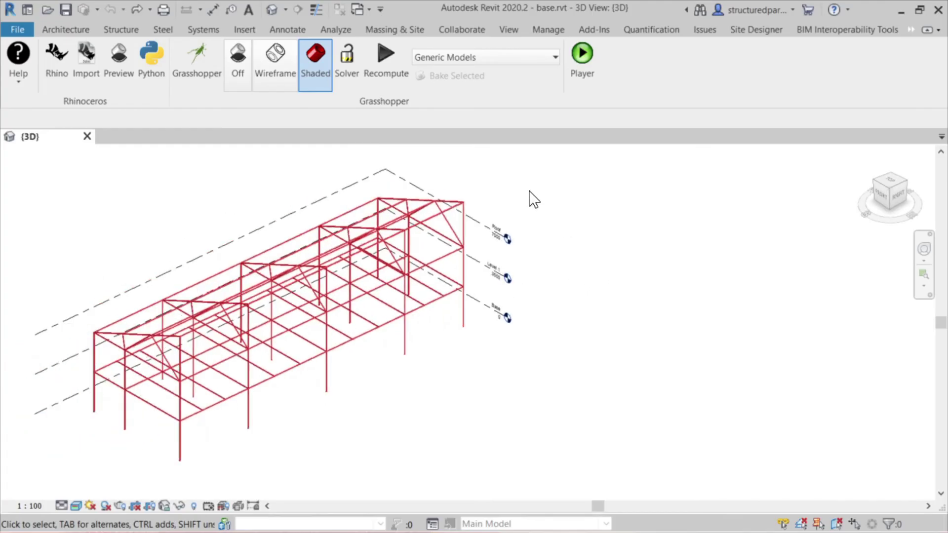
pyautogui.moveTo(188, 216)
pyautogui.keyDown('shift'); pyautogui.mouseDown(button='middle')
pyautogui.moveTo(211, 201)
pyautogui.moveTo(199, 226)
pyautogui.mouseUp(button='middle'); pyautogui.keyUp('shift')
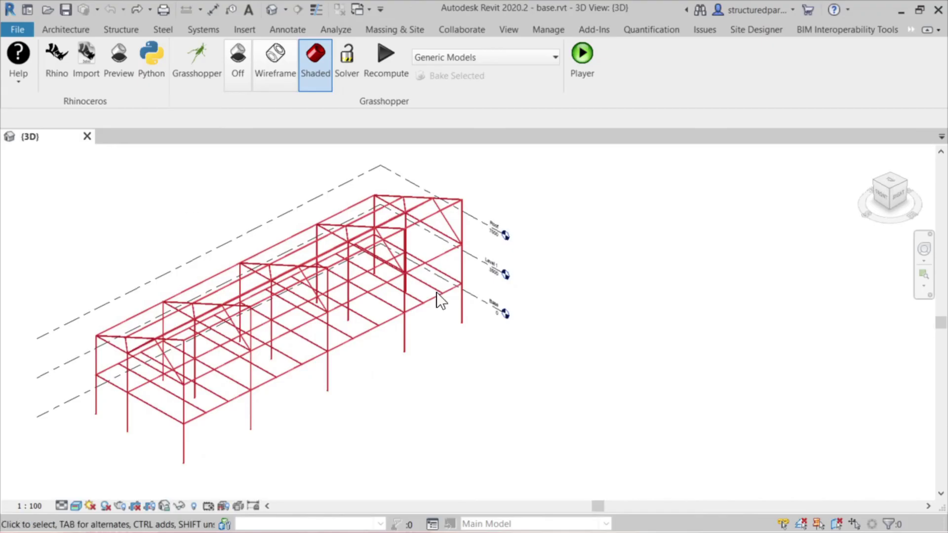
pyautogui.moveTo(471, 384)
pyautogui.keyDown('shift'); pyautogui.mouseDown(button='middle')
pyautogui.moveTo(527, 400)
pyautogui.moveTo(457, 394)
pyautogui.moveTo(476, 391)
pyautogui.mouseUp(button='middle'); pyautogui.keyUp('shift')
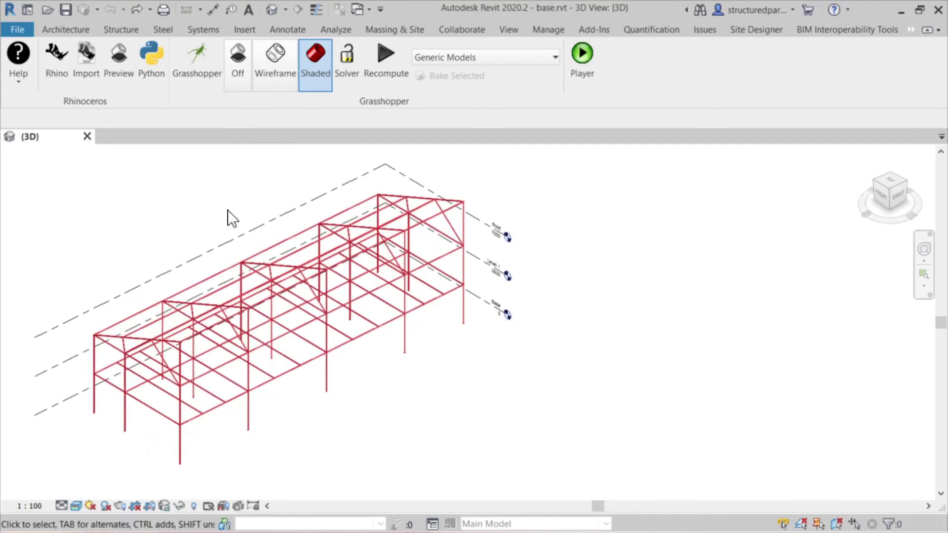
pyautogui.keyDown('shift'); pyautogui.moveTo(426, 409); pyautogui.dragTo(447, 394, button='middle'); pyautogui.keyUp('shift')
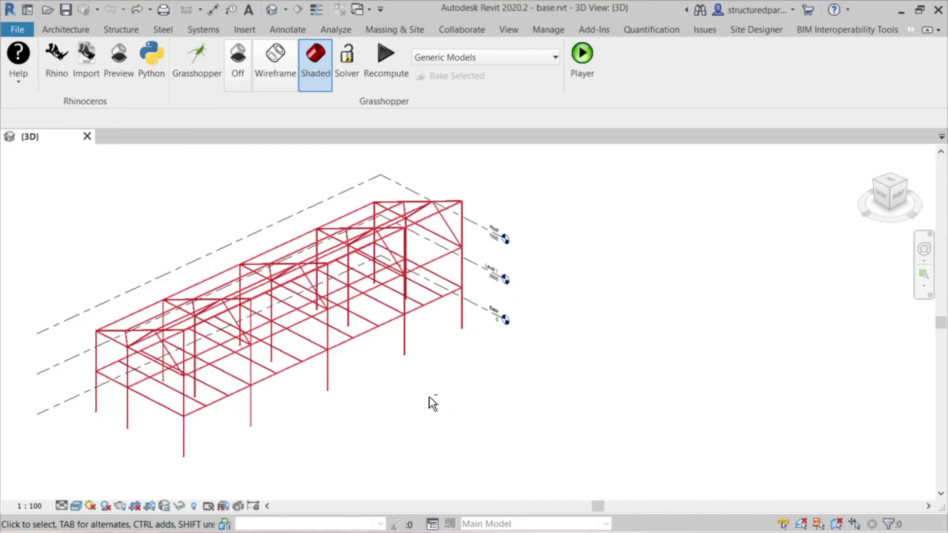
pyautogui.keyDown('shift'); pyautogui.moveTo(430, 402); pyautogui.dragTo(464, 380, button='middle'); pyautogui.keyUp('shift')
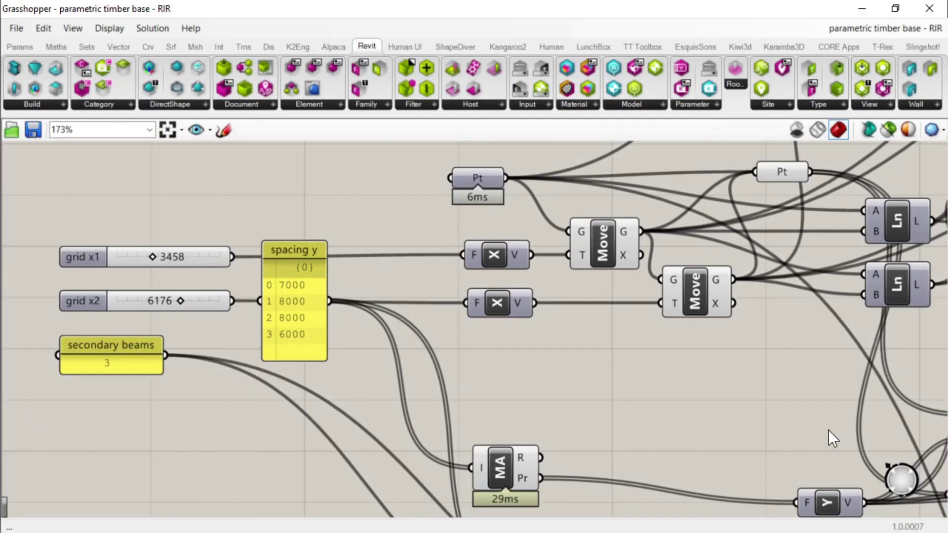
# Restore Grasshopper beside Revit and drag grid x1 to 5076 and grid x2 to 3517
pyautogui.click(895, 7)
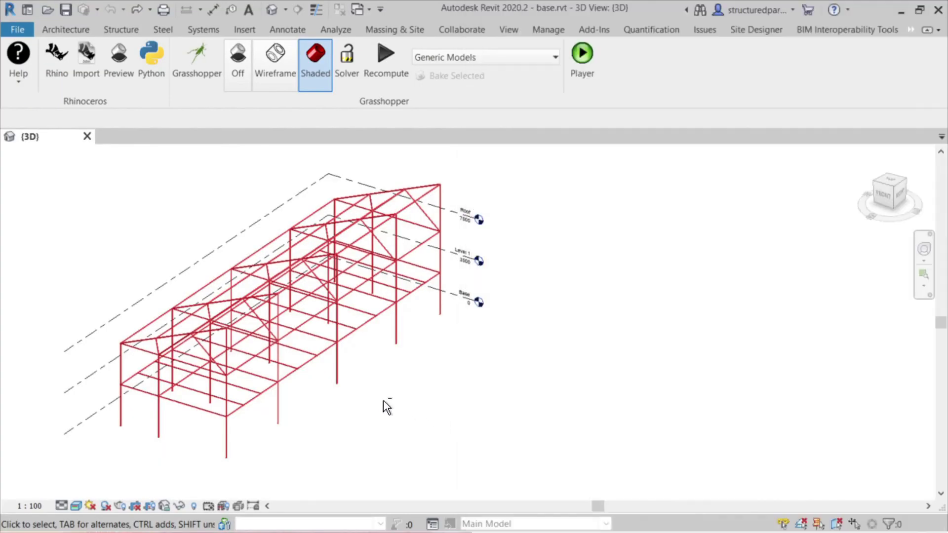
pyautogui.moveTo(383, 404)
pyautogui.keyDown('shift'); pyautogui.mouseDown(button='middle')
pyautogui.moveTo(387, 413)
pyautogui.moveTo(374, 408)
pyautogui.mouseUp(button='middle'); pyautogui.keyUp('shift')
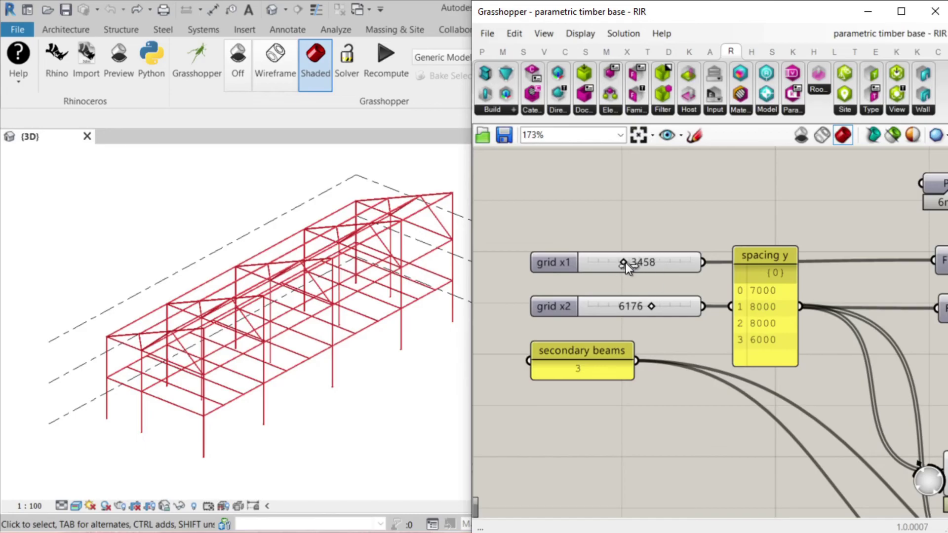
pyautogui.moveTo(626, 263)
pyautogui.mouseDown()
pyautogui.moveTo(606, 262)
pyautogui.moveTo(666, 263)
pyautogui.moveTo(640, 262)
pyautogui.mouseUp()
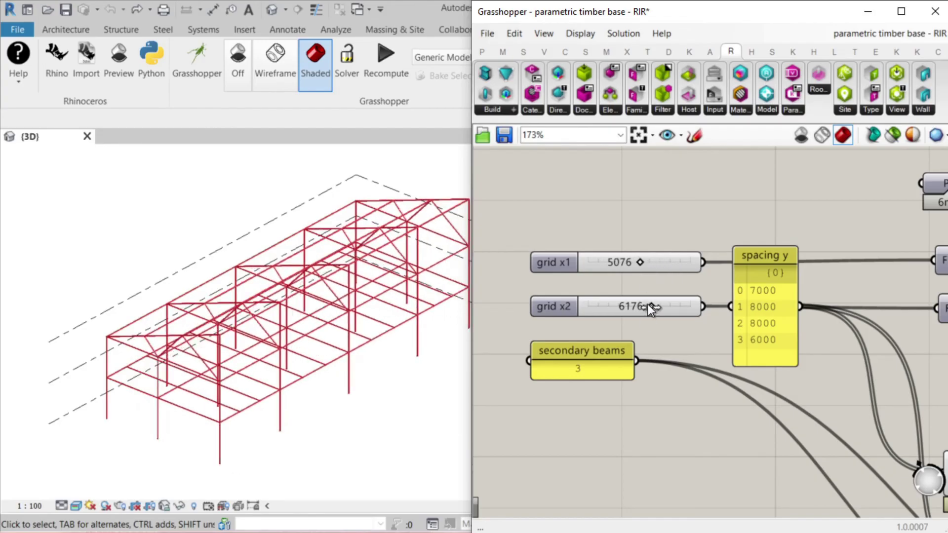
pyautogui.moveTo(650, 307); pyautogui.dragTo(630, 306)
# Zoom to the WallCrv components and trigger both Button components to create the wall in Revit
pyautogui.scroll(-8, 631, 253)
pyautogui.scroll(4, 527, 309)
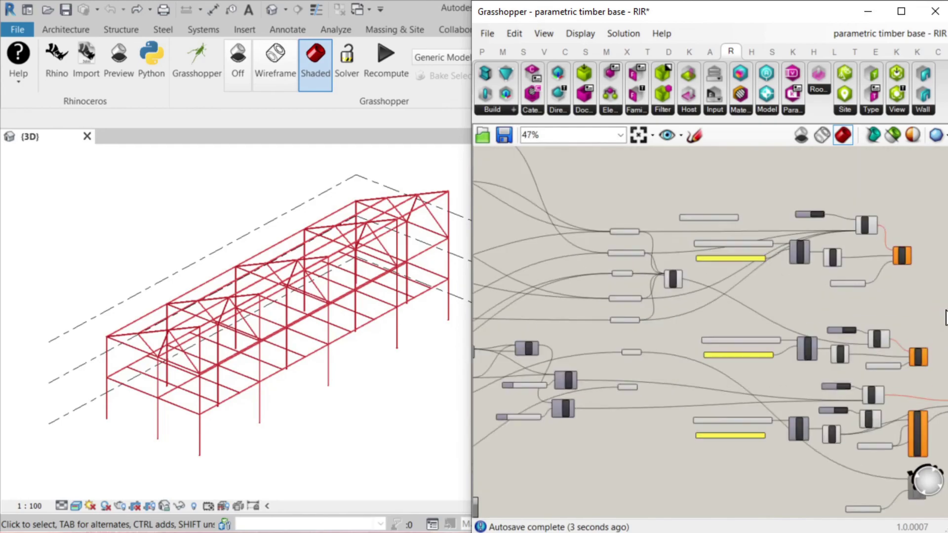
pyautogui.scroll(5, 568, 270)
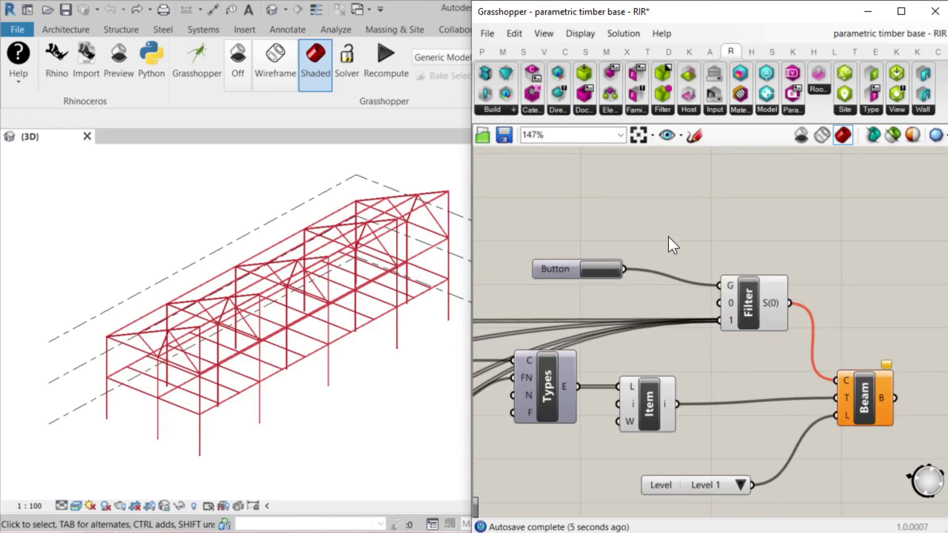
pyautogui.scroll(-3, 659, 232)
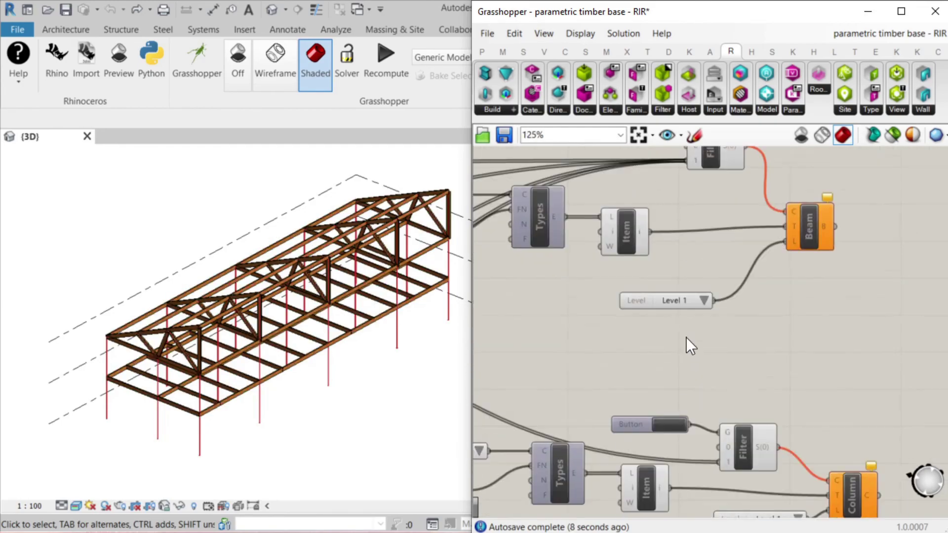
pyautogui.scroll(-2, 686, 337)
pyautogui.scroll(2, 697, 384)
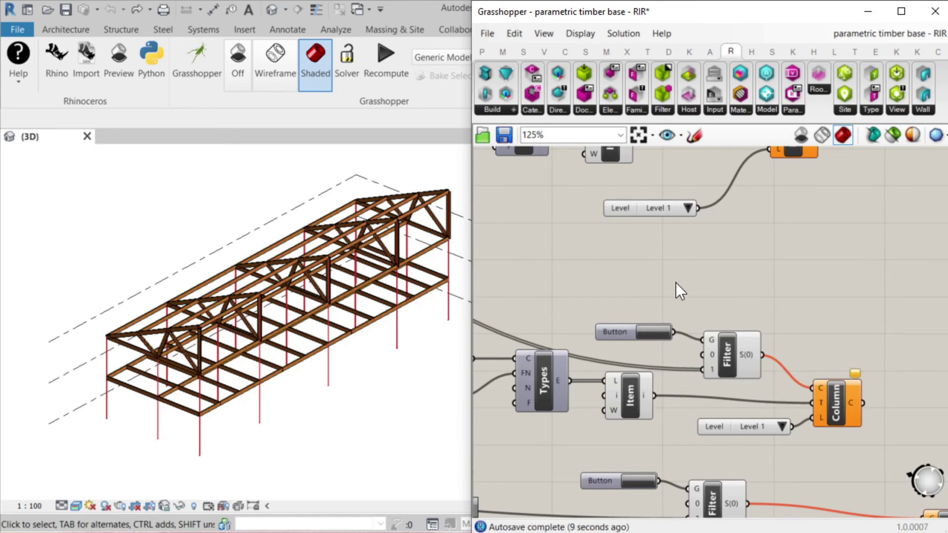
pyautogui.scroll(-3, 686, 428)
pyautogui.scroll(2, 684, 396)
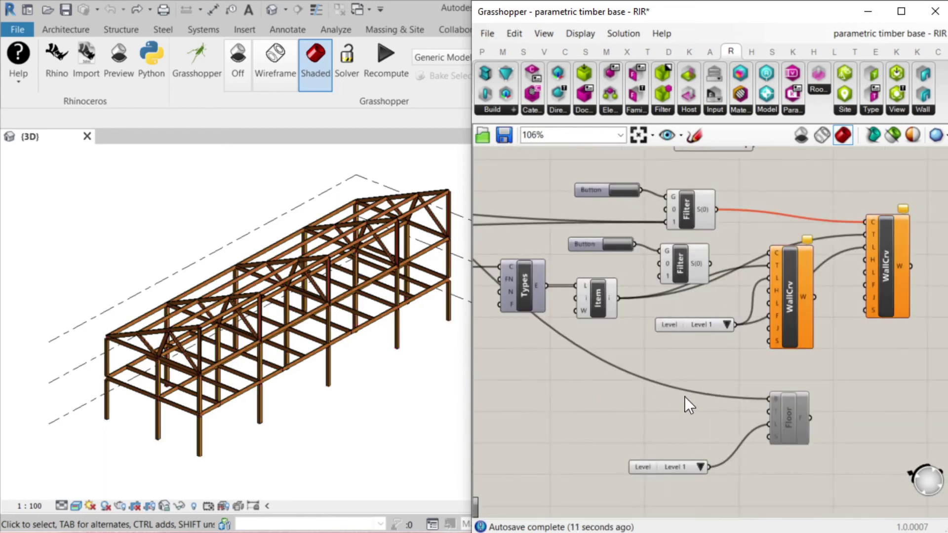
pyautogui.click(620, 189)
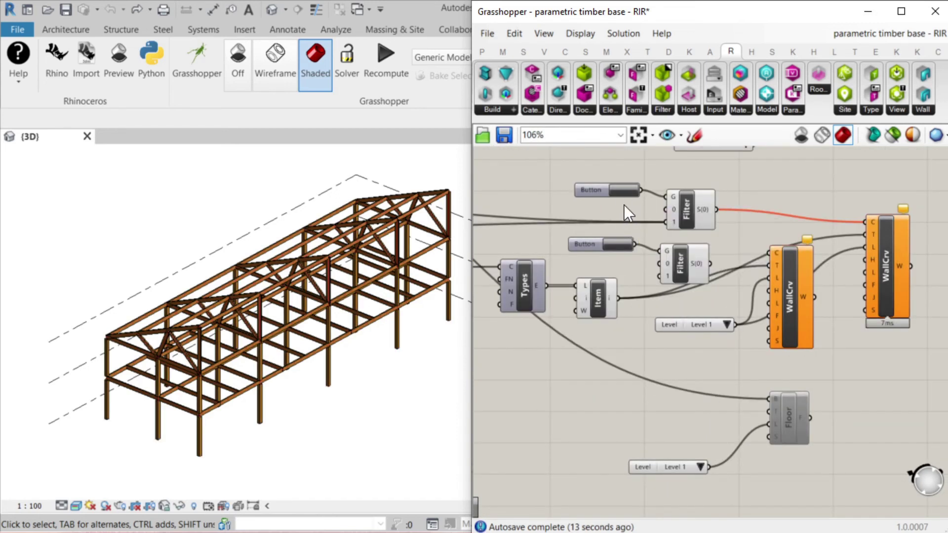
pyautogui.click(617, 244)
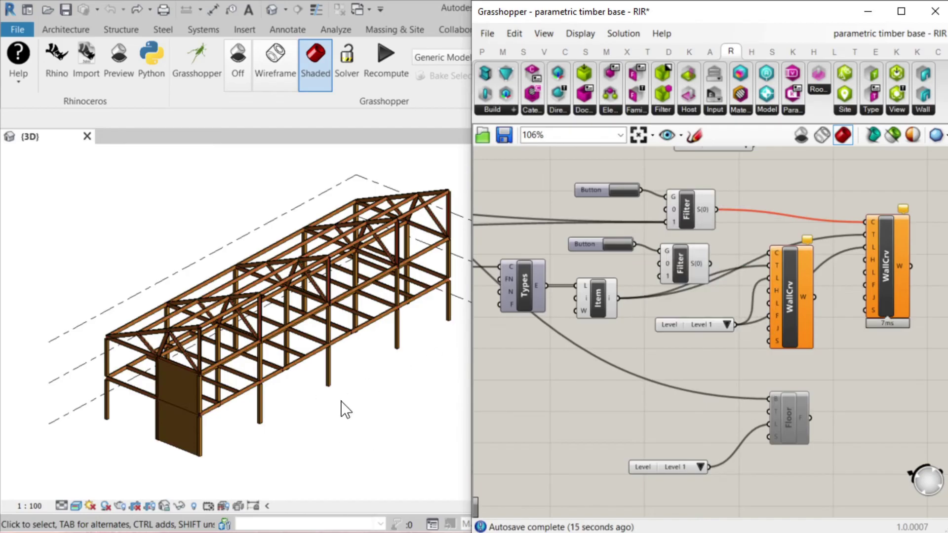
# Zoom and orbit the Revit 3D view to inspect the new timber frame and wall
pyautogui.scroll(-4, 607, 287)
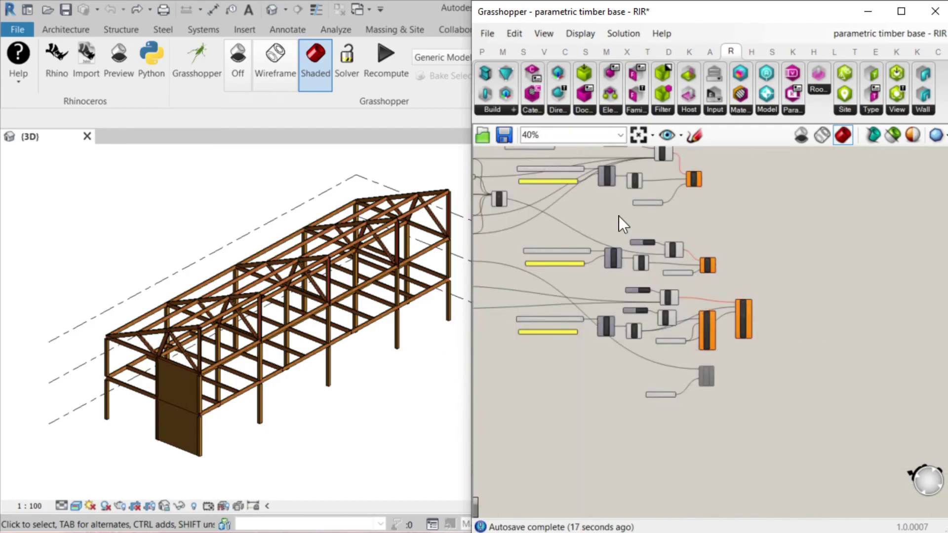
pyautogui.scroll(1, 741, 309)
pyautogui.scroll(2, 688, 304)
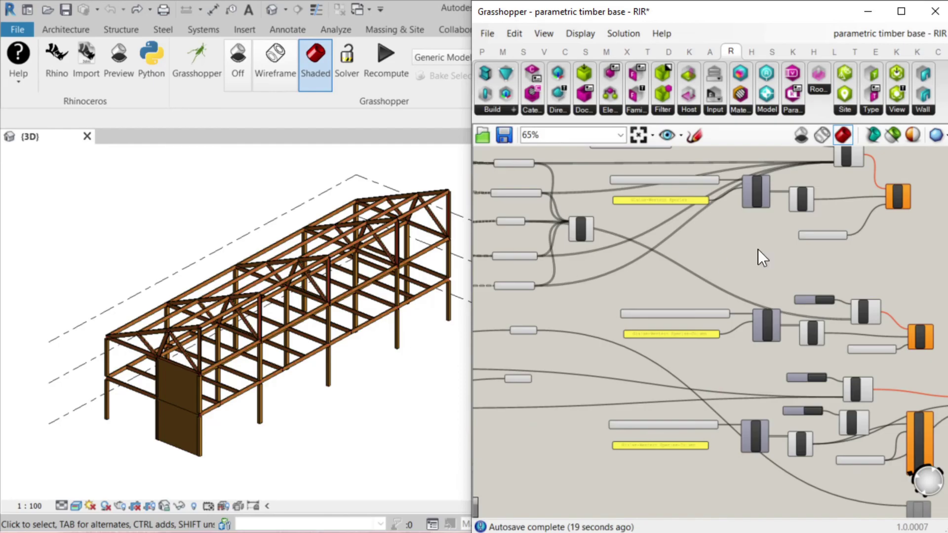
pyautogui.scroll(-1, 745, 330)
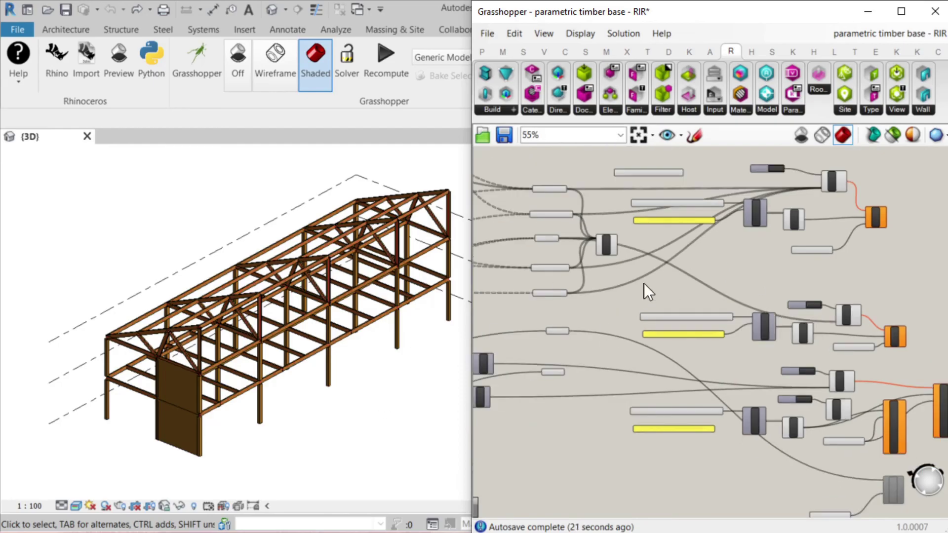
pyautogui.scroll(-1, 746, 281)
pyautogui.scroll(3, 681, 275)
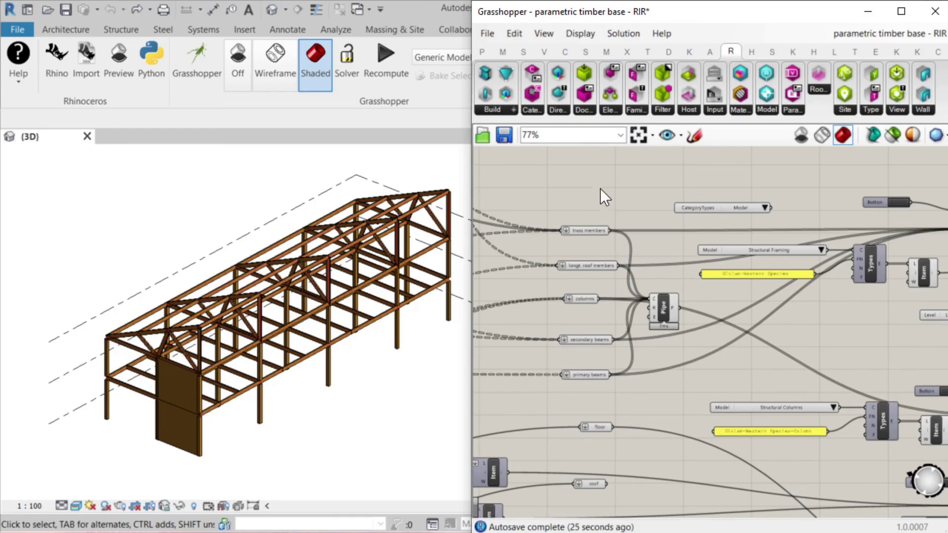
pyautogui.scroll(-4, 805, 325)
pyautogui.scroll(5, 795, 306)
pyautogui.scroll(-4, 553, 289)
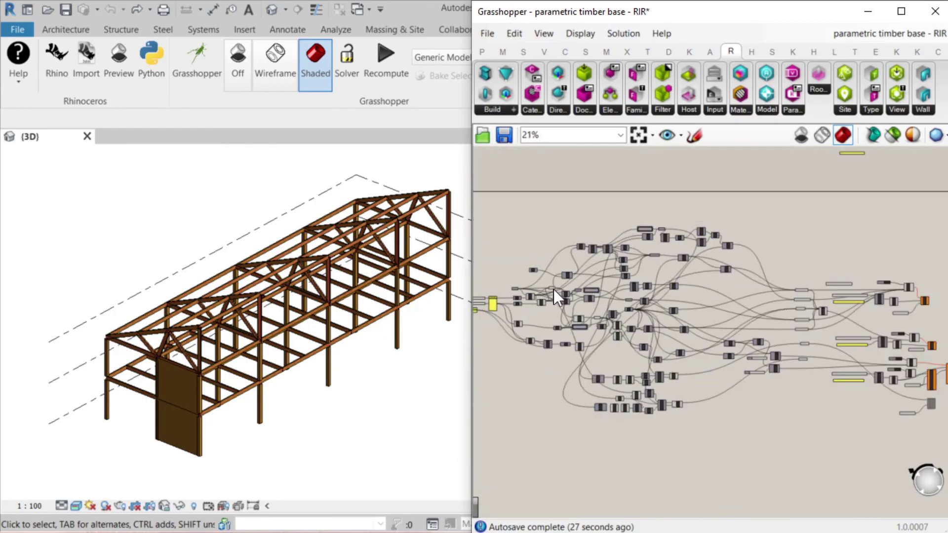
pyautogui.scroll(4, 635, 281)
pyautogui.scroll(-4, 870, 297)
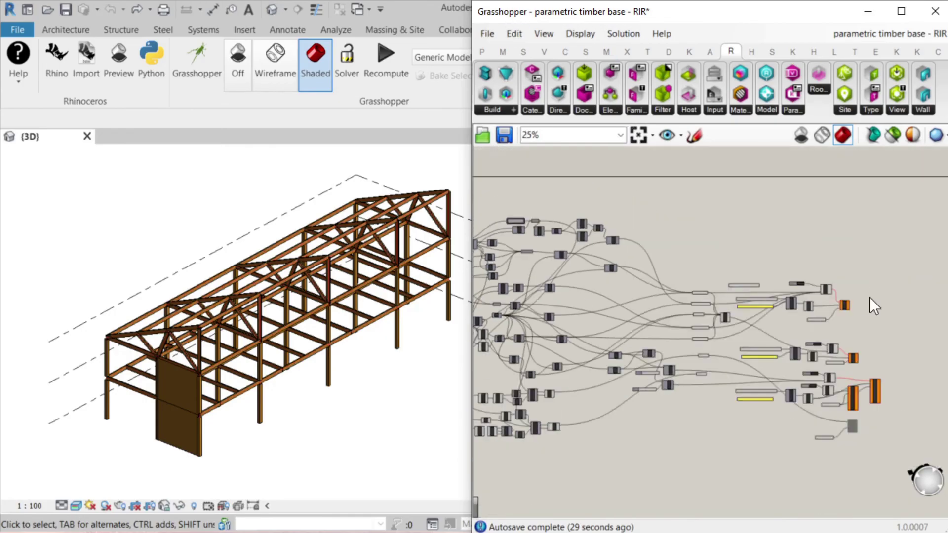
pyautogui.scroll(5, 801, 307)
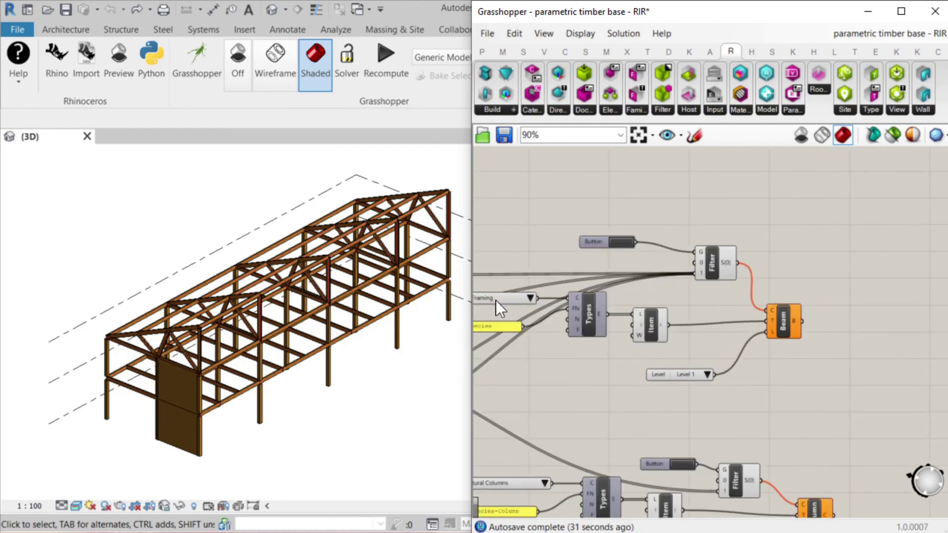
pyautogui.keyDown('shift'); pyautogui.moveTo(360, 436); pyautogui.dragTo(322, 417, button='middle'); pyautogui.keyUp('shift')
# Bring Grasshopper back to the front over the whole parametric timber base definition
pyautogui.hotkey('alt', 'Tab')
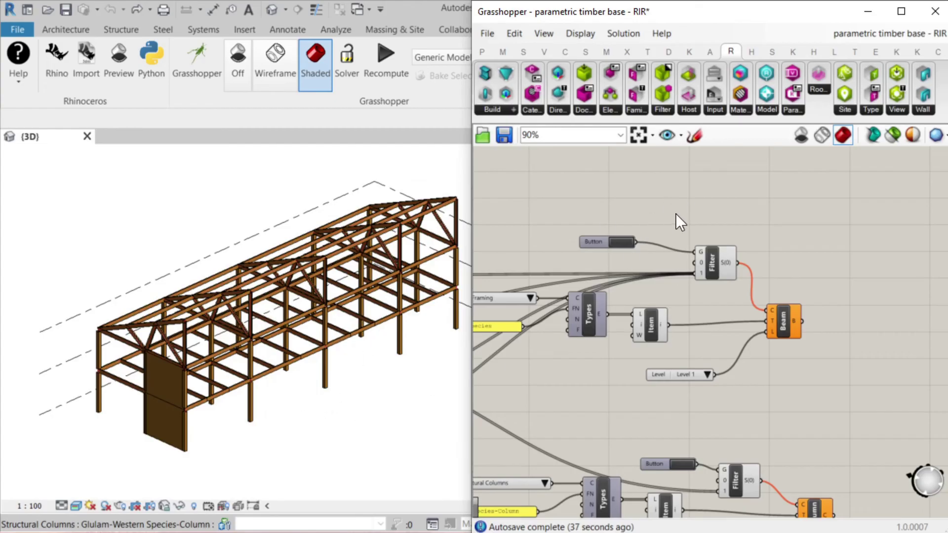
pyautogui.scroll(-4, 576, 301)
pyautogui.scroll(3, 788, 283)
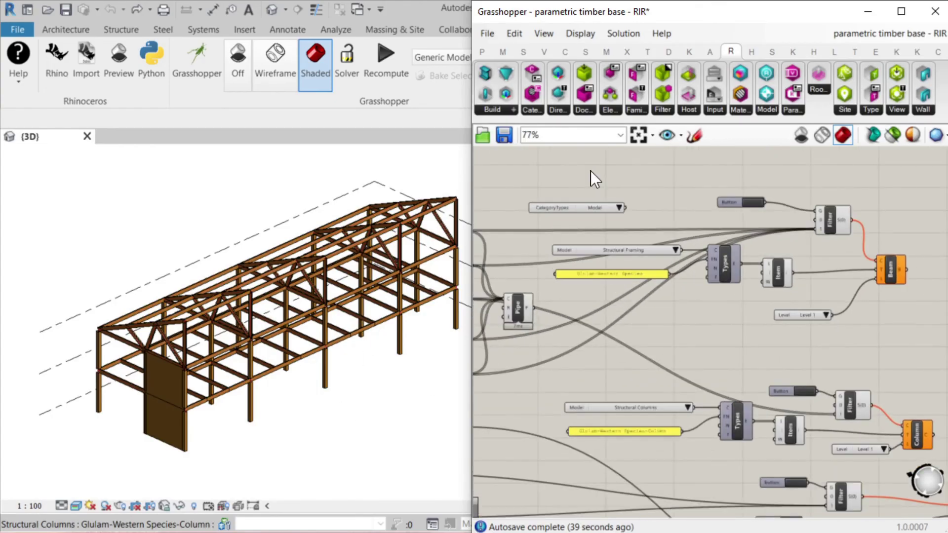
pyautogui.scroll(-3, 635, 188)
pyautogui.scroll(1, 630, 271)
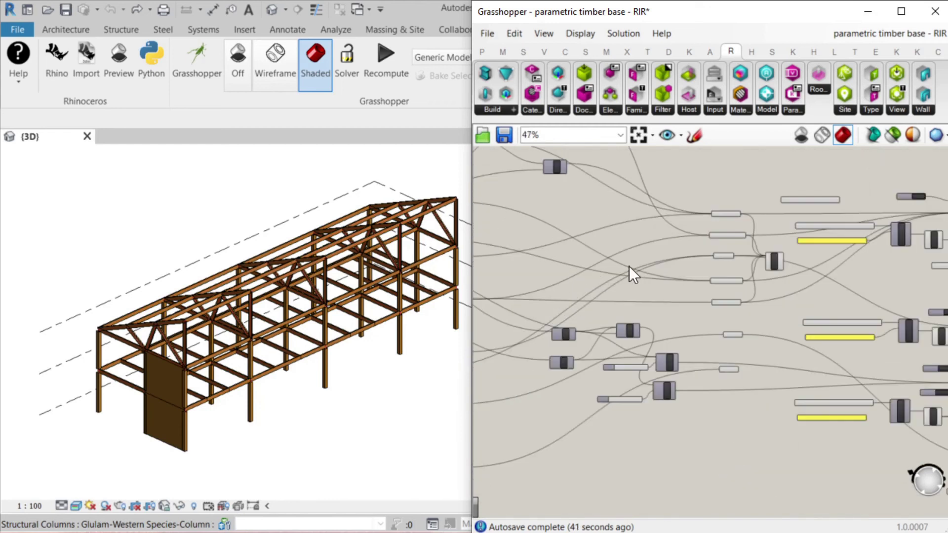
pyautogui.scroll(-2, 526, 280)
pyautogui.scroll(2, 630, 286)
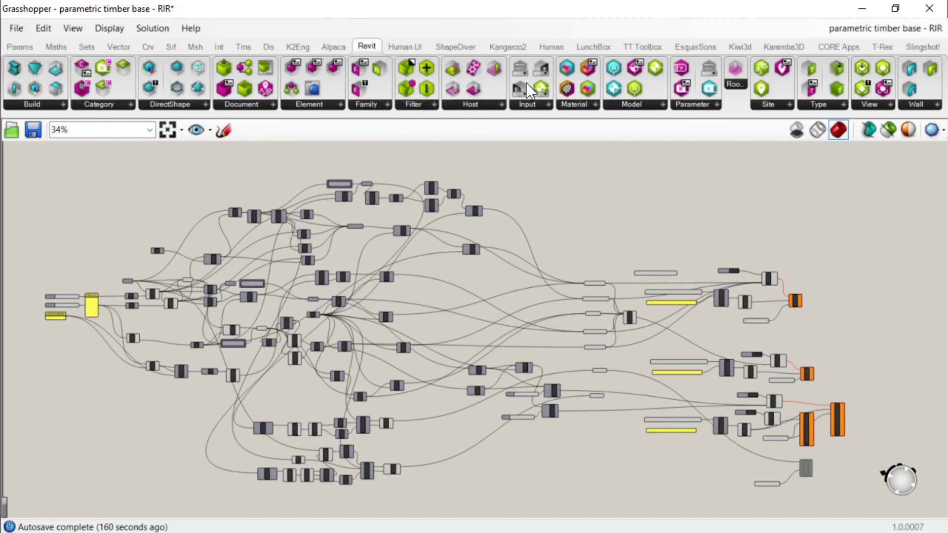
pyautogui.click(55, 104)
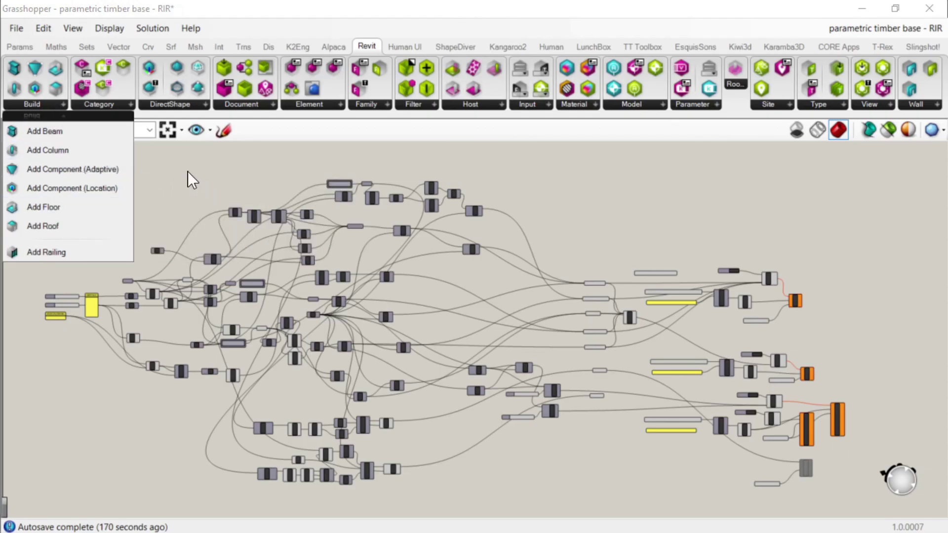
pyautogui.click(53, 108)
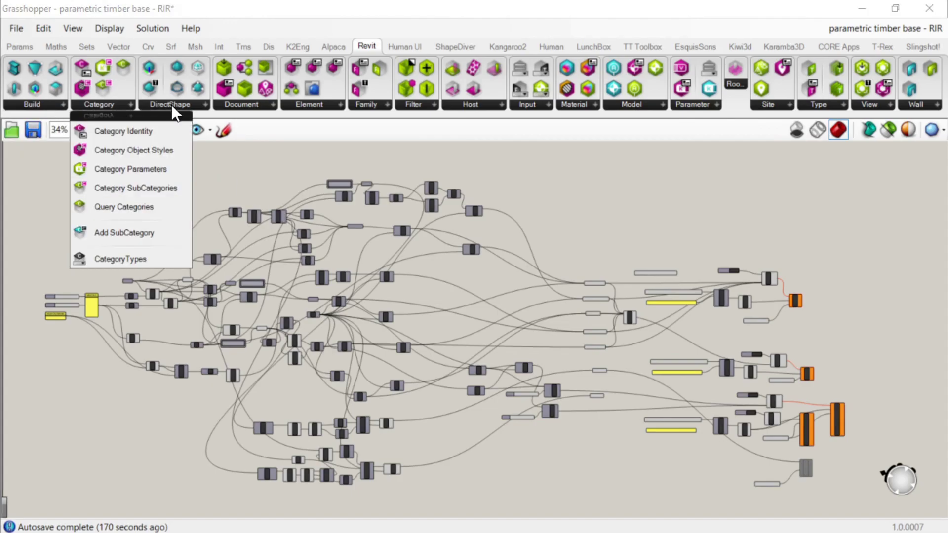
pyautogui.moveTo(239, 106)
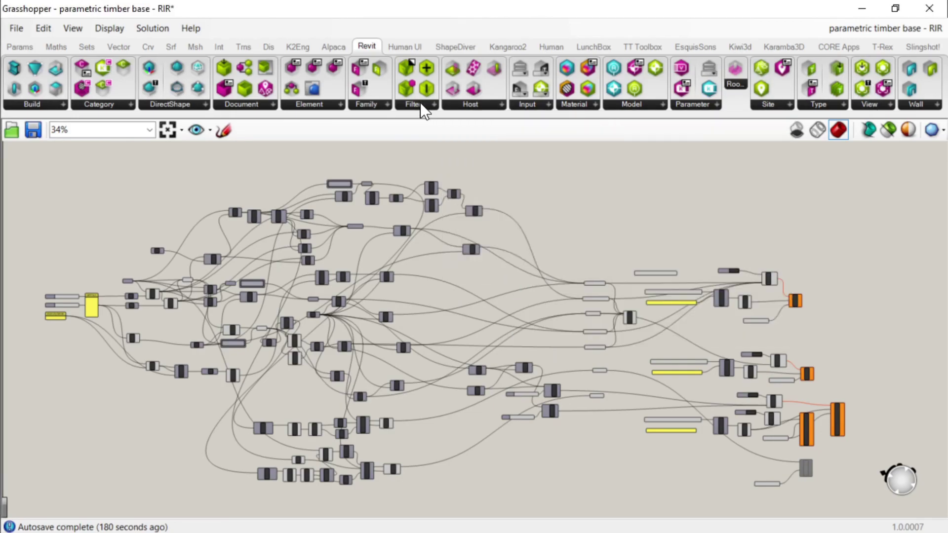
pyautogui.moveTo(425, 109)
pyautogui.click(102, 105)
pyautogui.scroll(2, 219, 247)
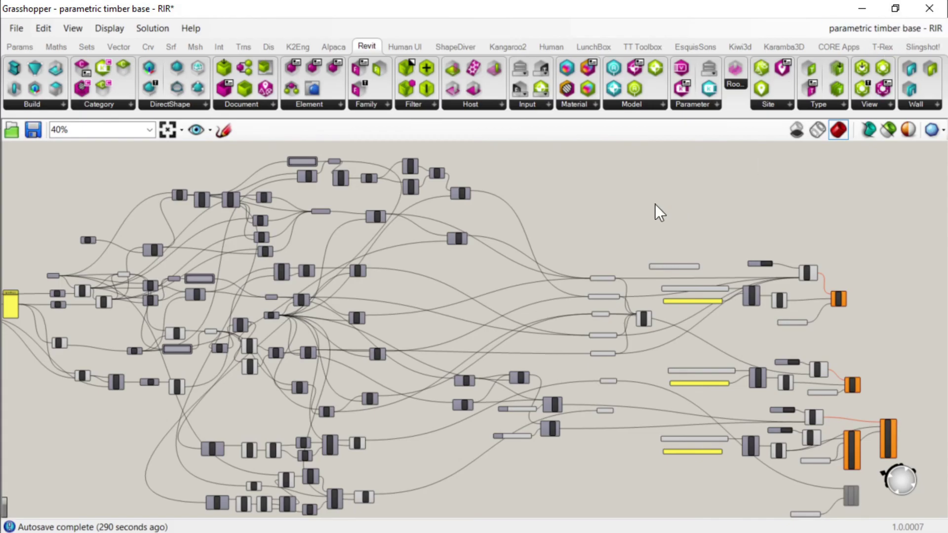
pyautogui.scroll(-3, 650, 200)
pyautogui.scroll(3, 549, 262)
pyautogui.scroll(-2, 549, 263)
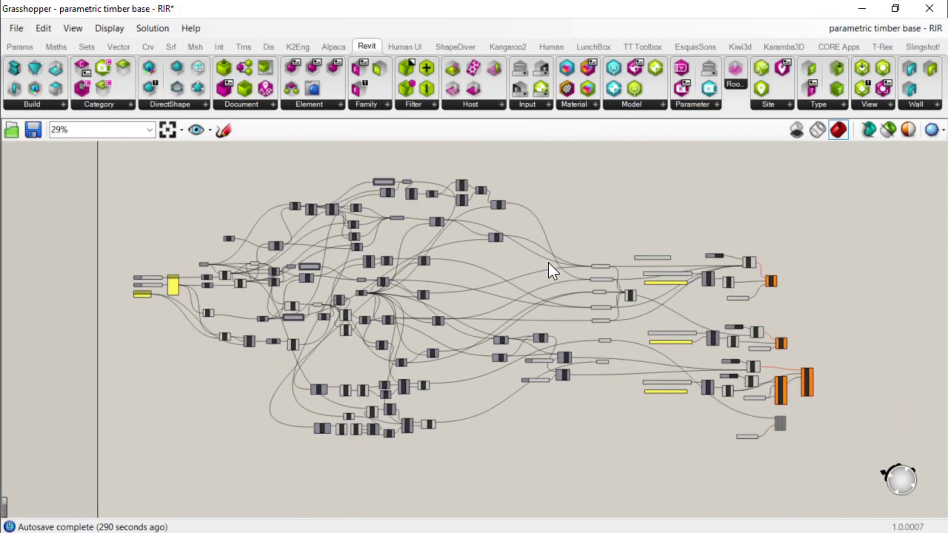
pyautogui.scroll(3, 548, 262)
pyautogui.scroll(-2, 763, 355)
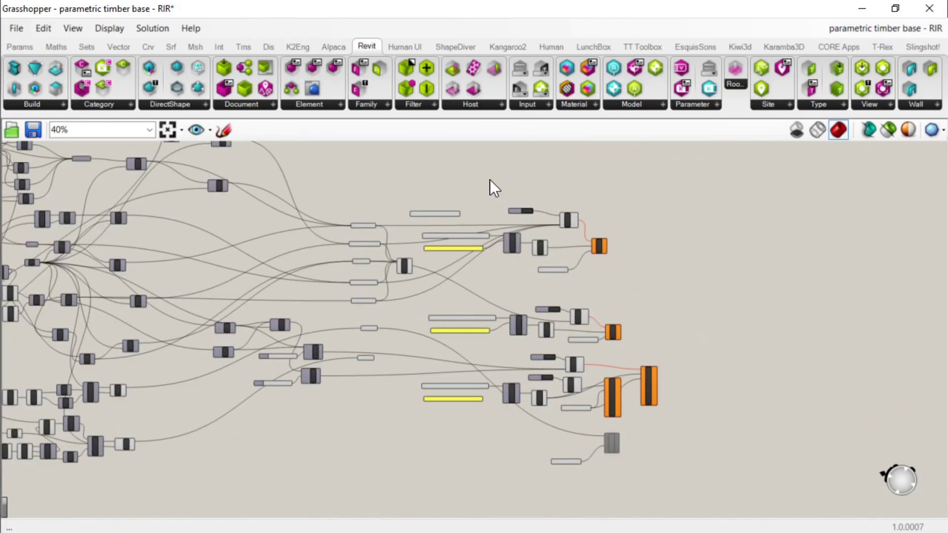
pyautogui.scroll(2, 490, 179)
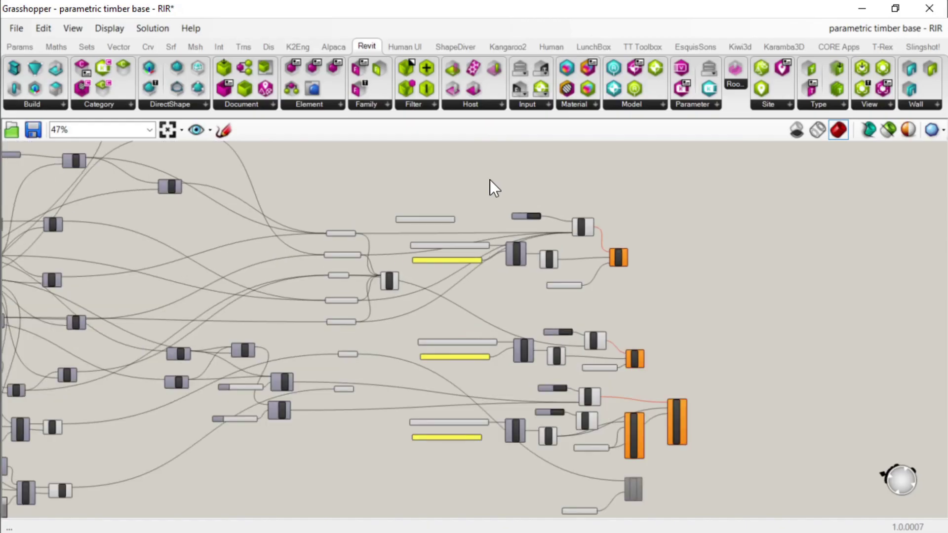